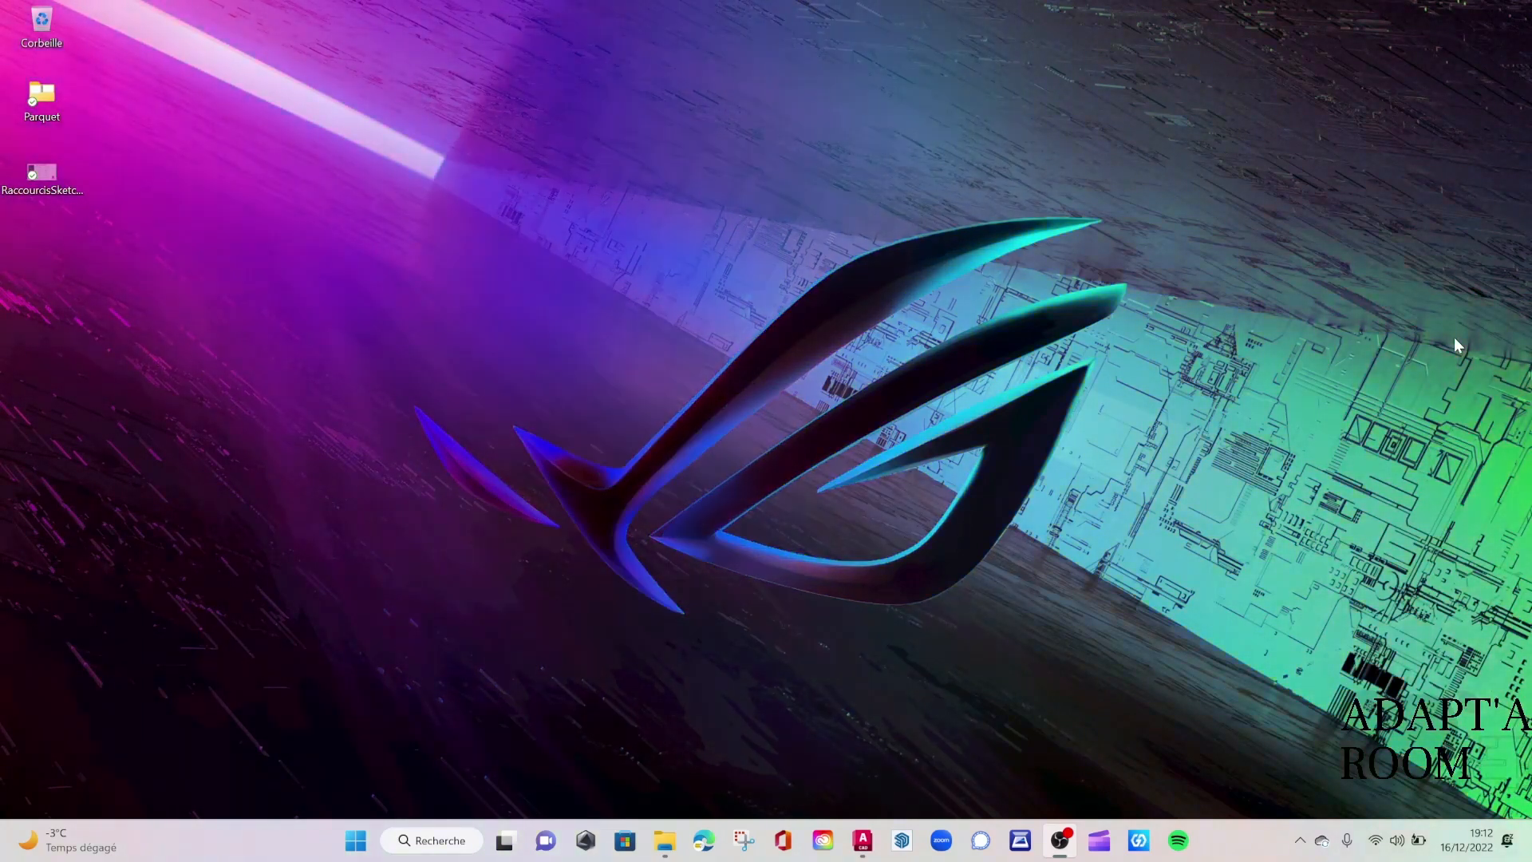
Switch to AutoCAD and examine the row of plan sheets, looking closely at the dimensioned works plan.
click(865, 841)
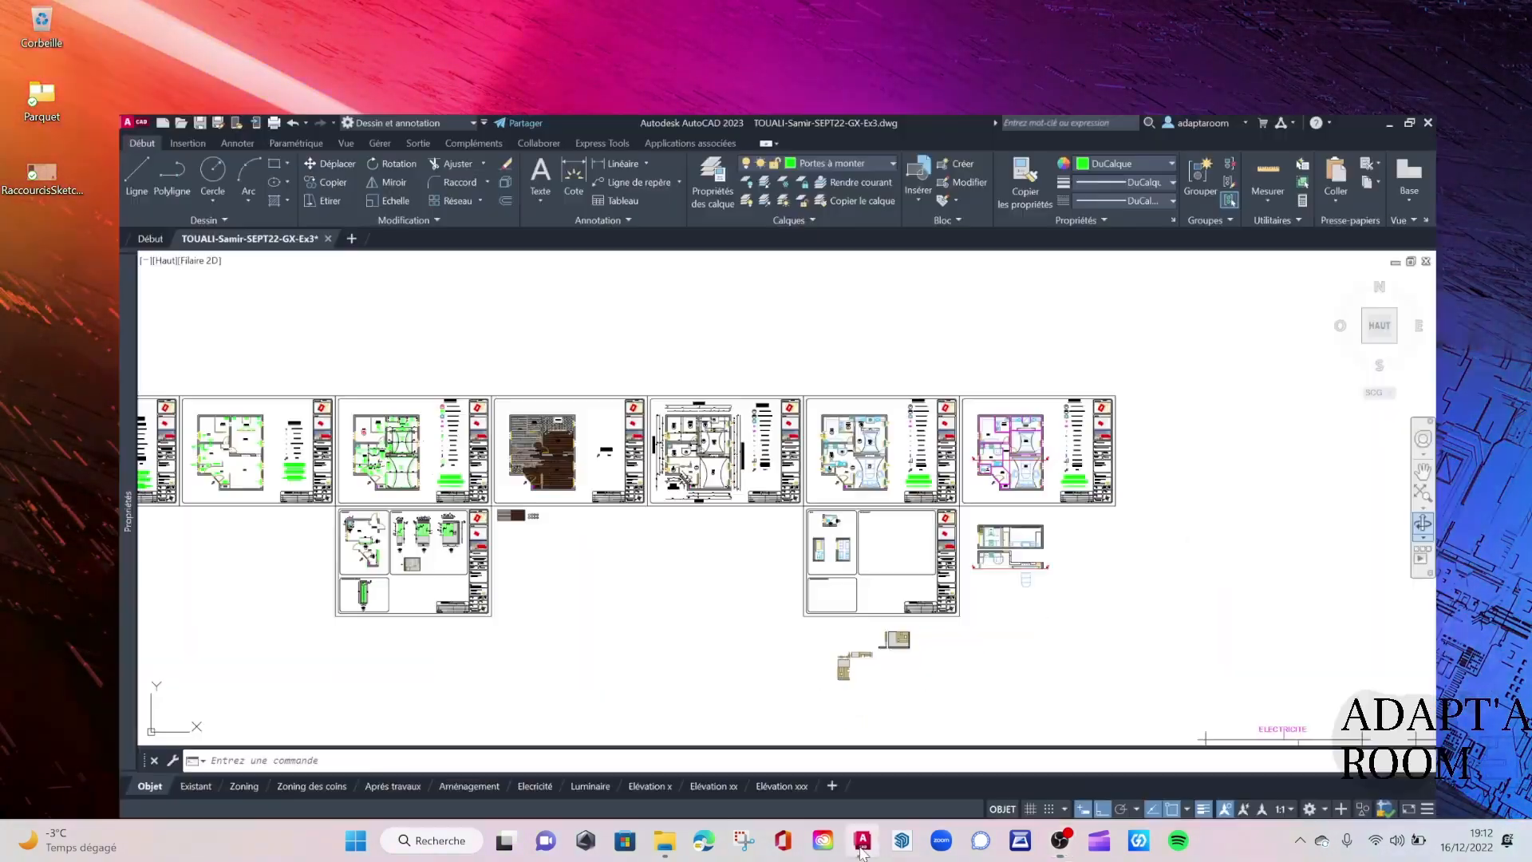
scroll(1086, 384, down, 3)
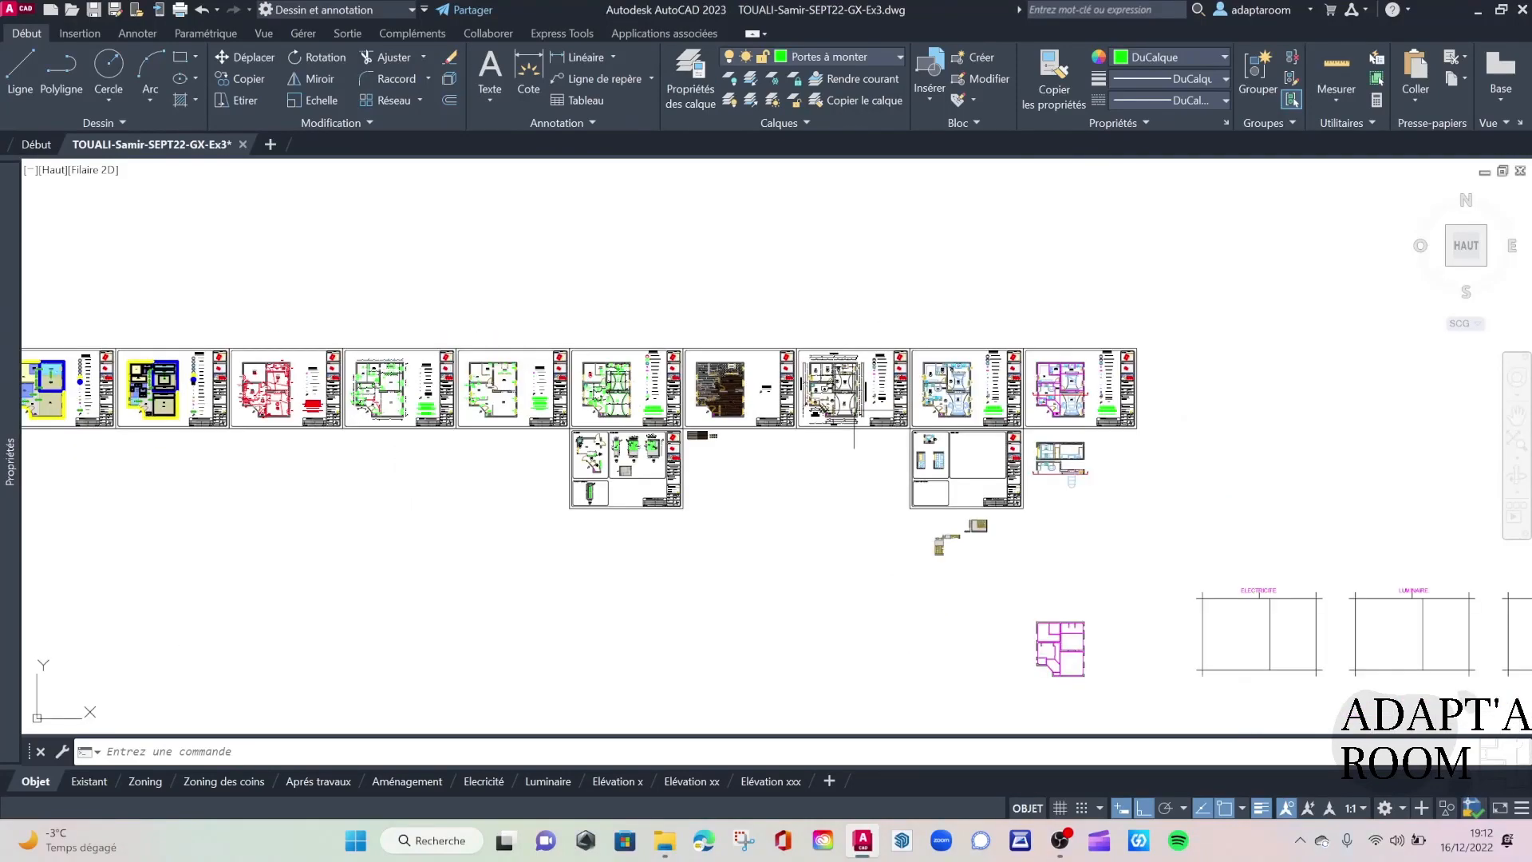
scroll(783, 375, up, 8)
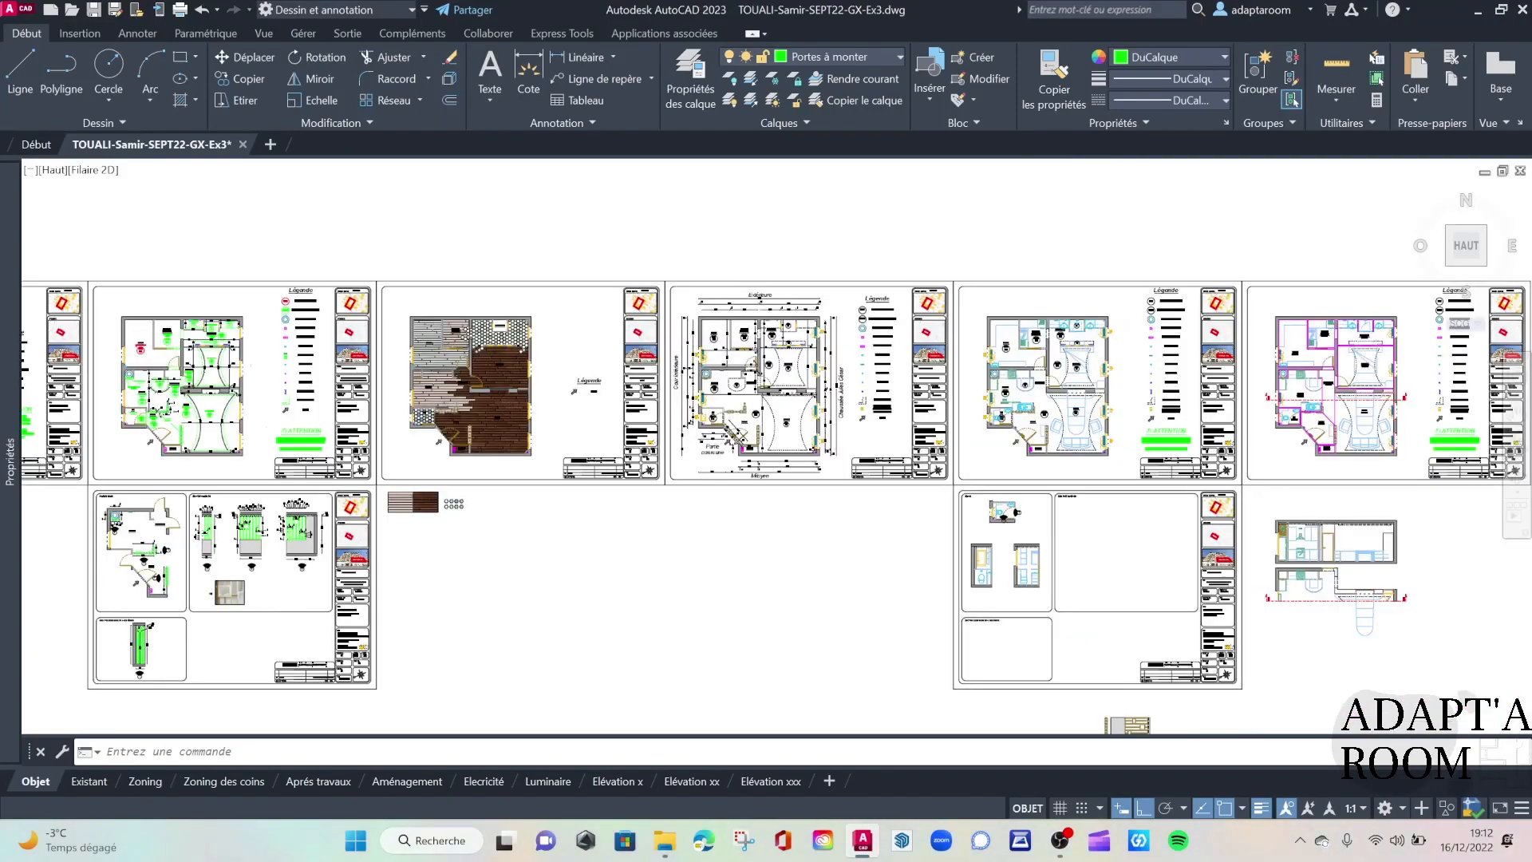
middle_drag(783, 375, 874, 487)
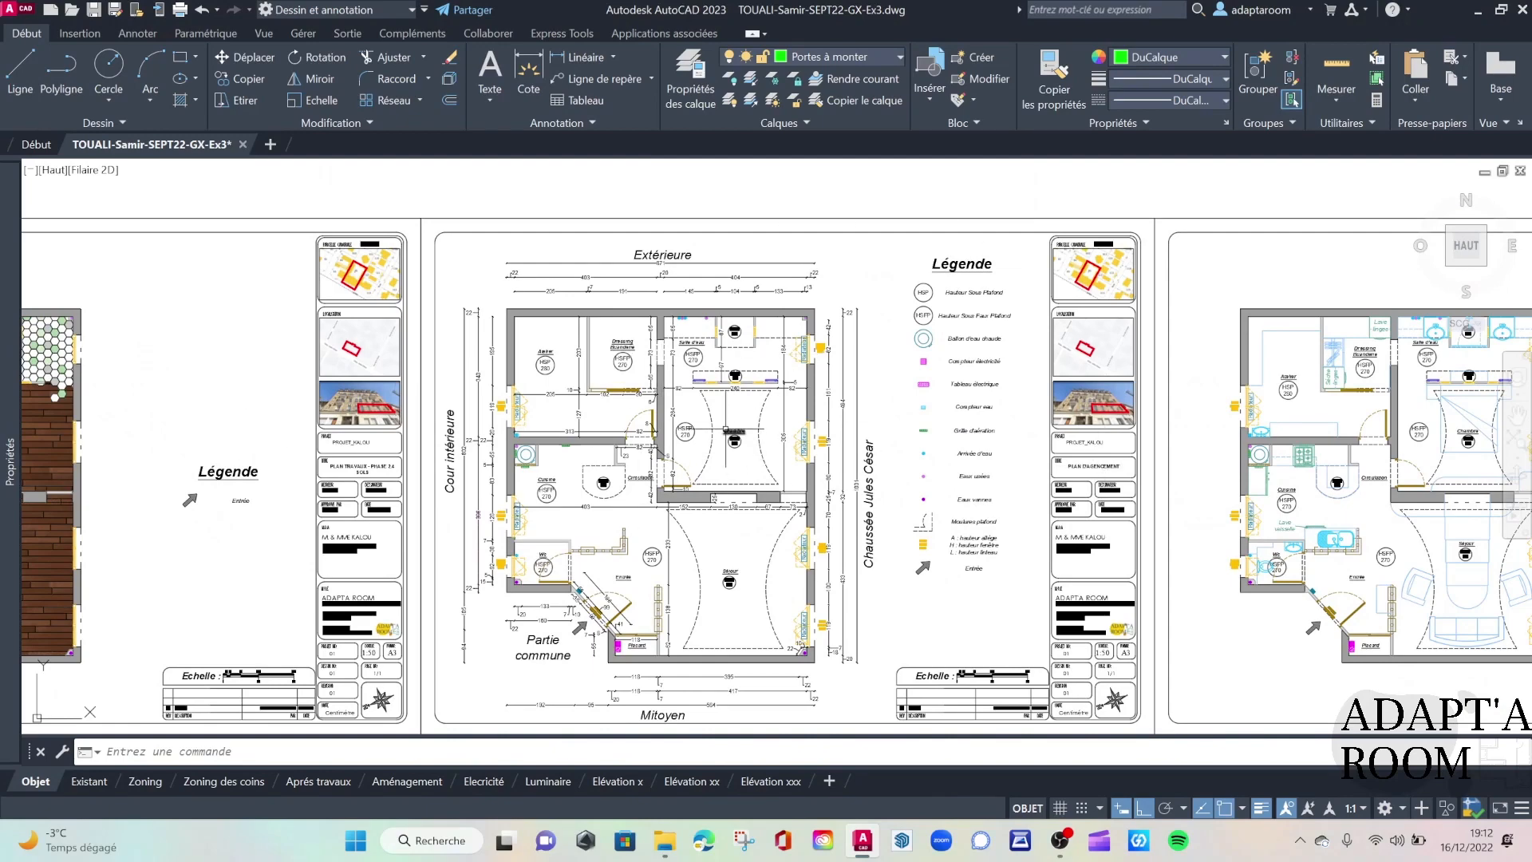
middle_drag(726, 431, 752, 397)
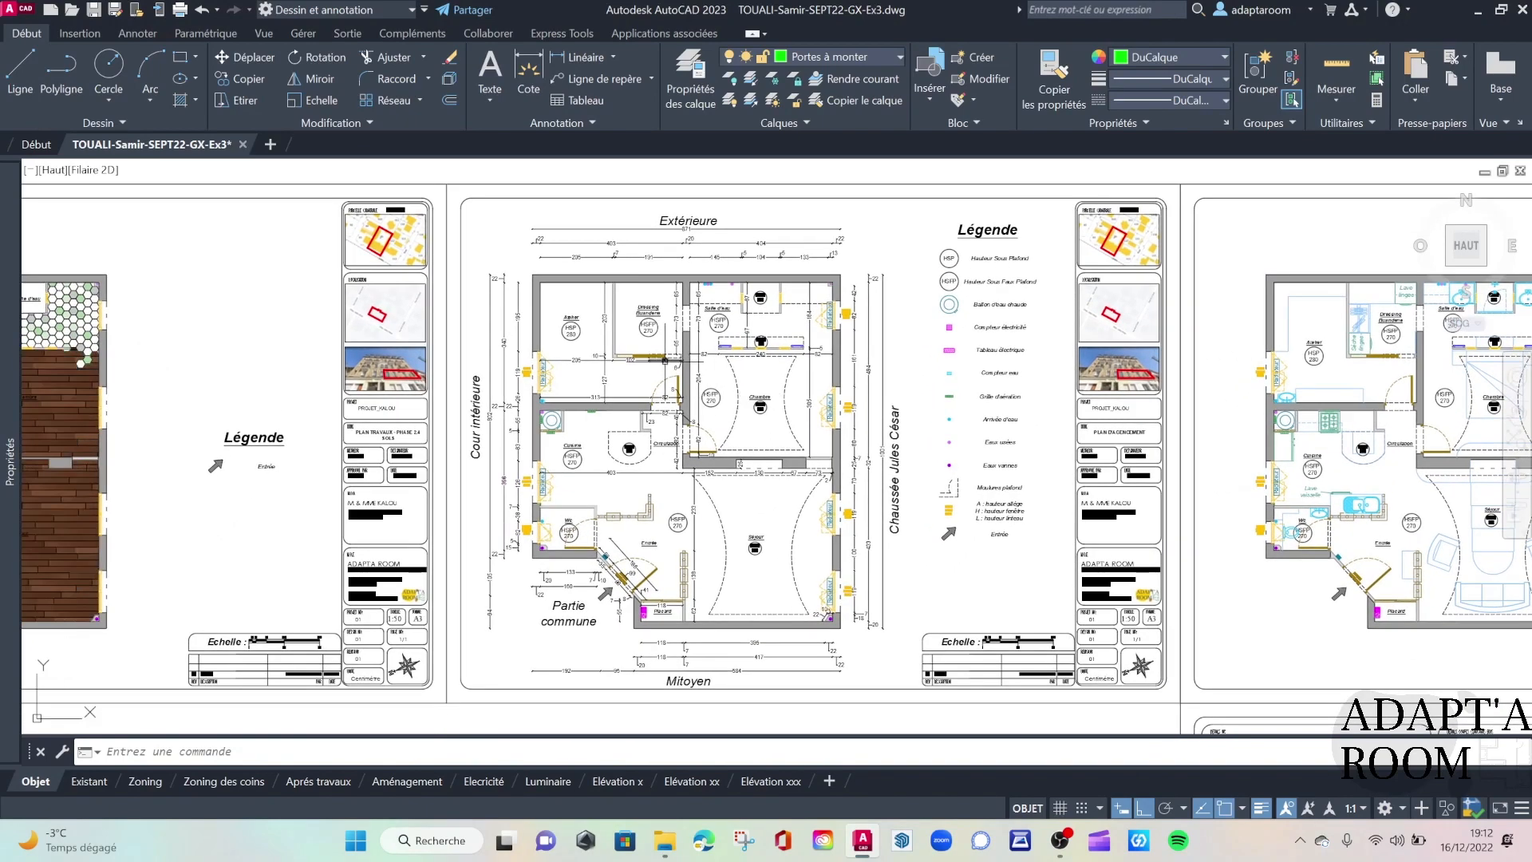
scroll(742, 394, down, 6)
mouse_move(678, 374)
middle_down()
mouse_move(852, 396)
mouse_move(876, 422)
middle_up()
scroll(771, 418, down, 2)
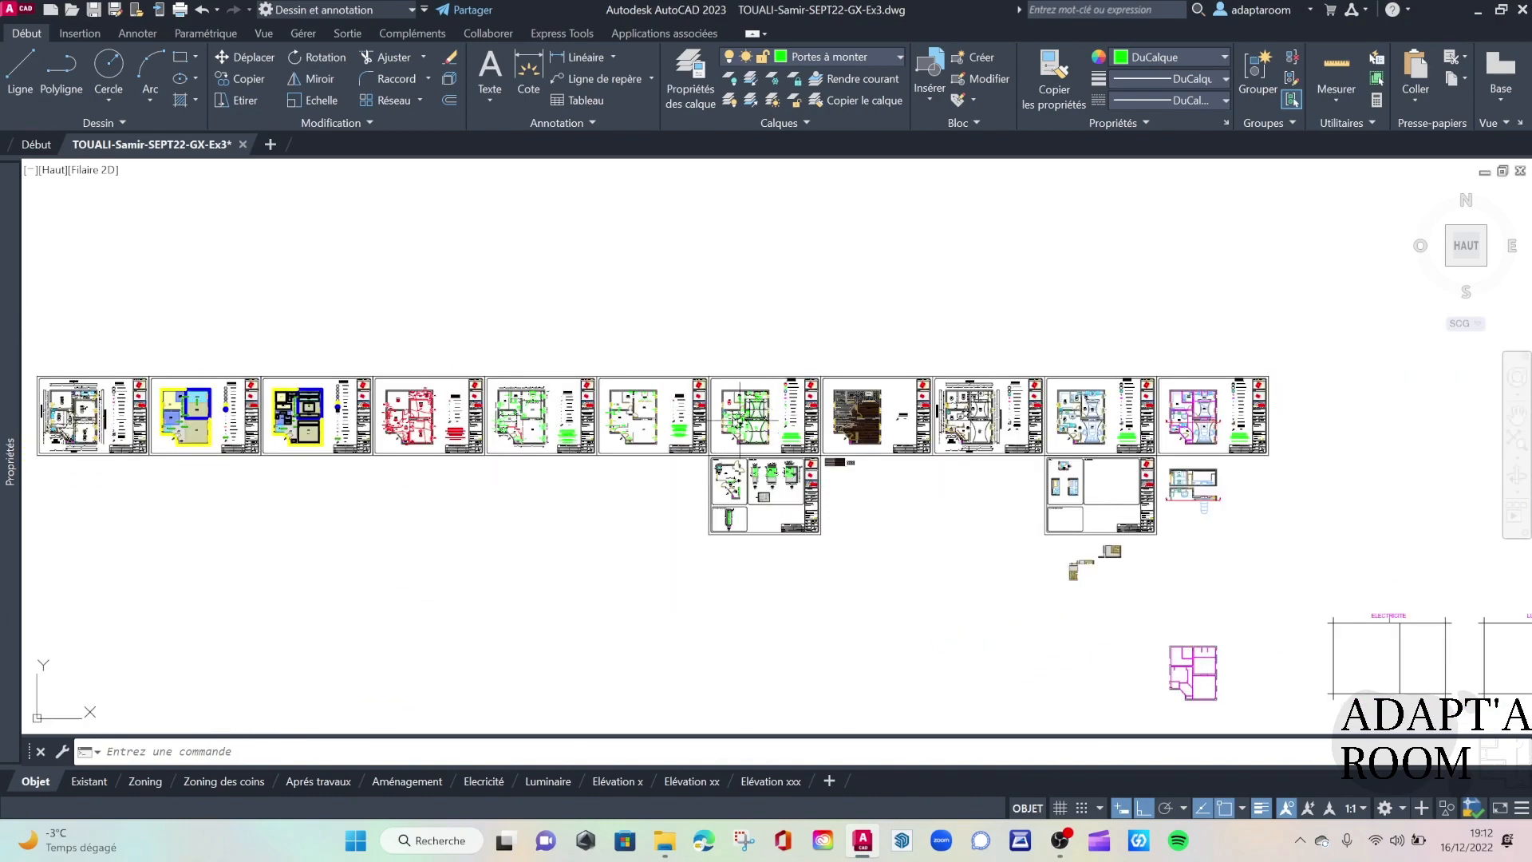
middle_drag(722, 409, 778, 431)
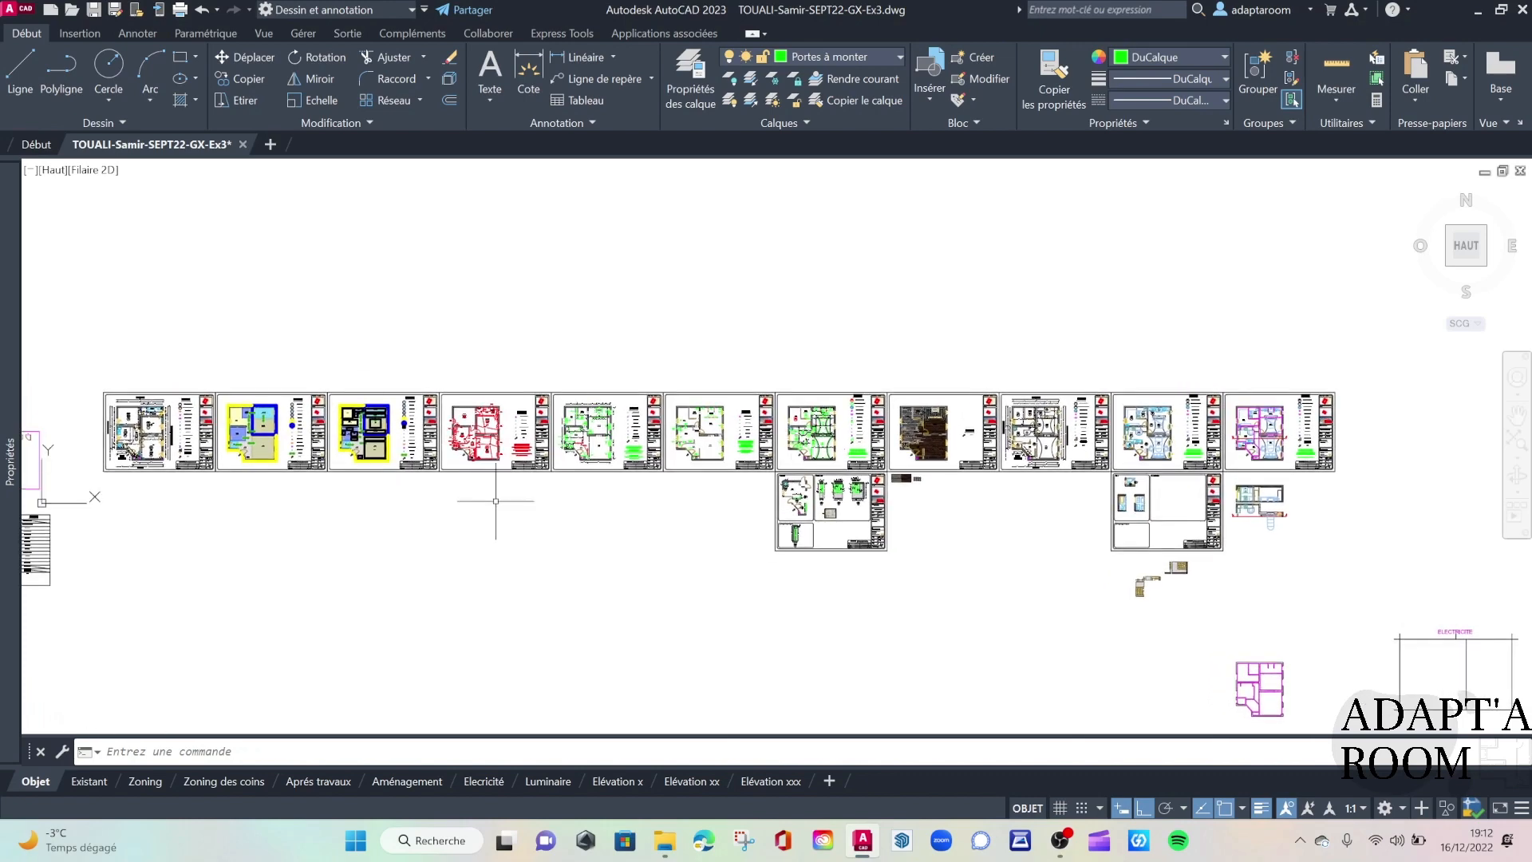
Save and close the exercise 3 drawing and minimize AutoCAD.
click(94, 10)
click(238, 144)
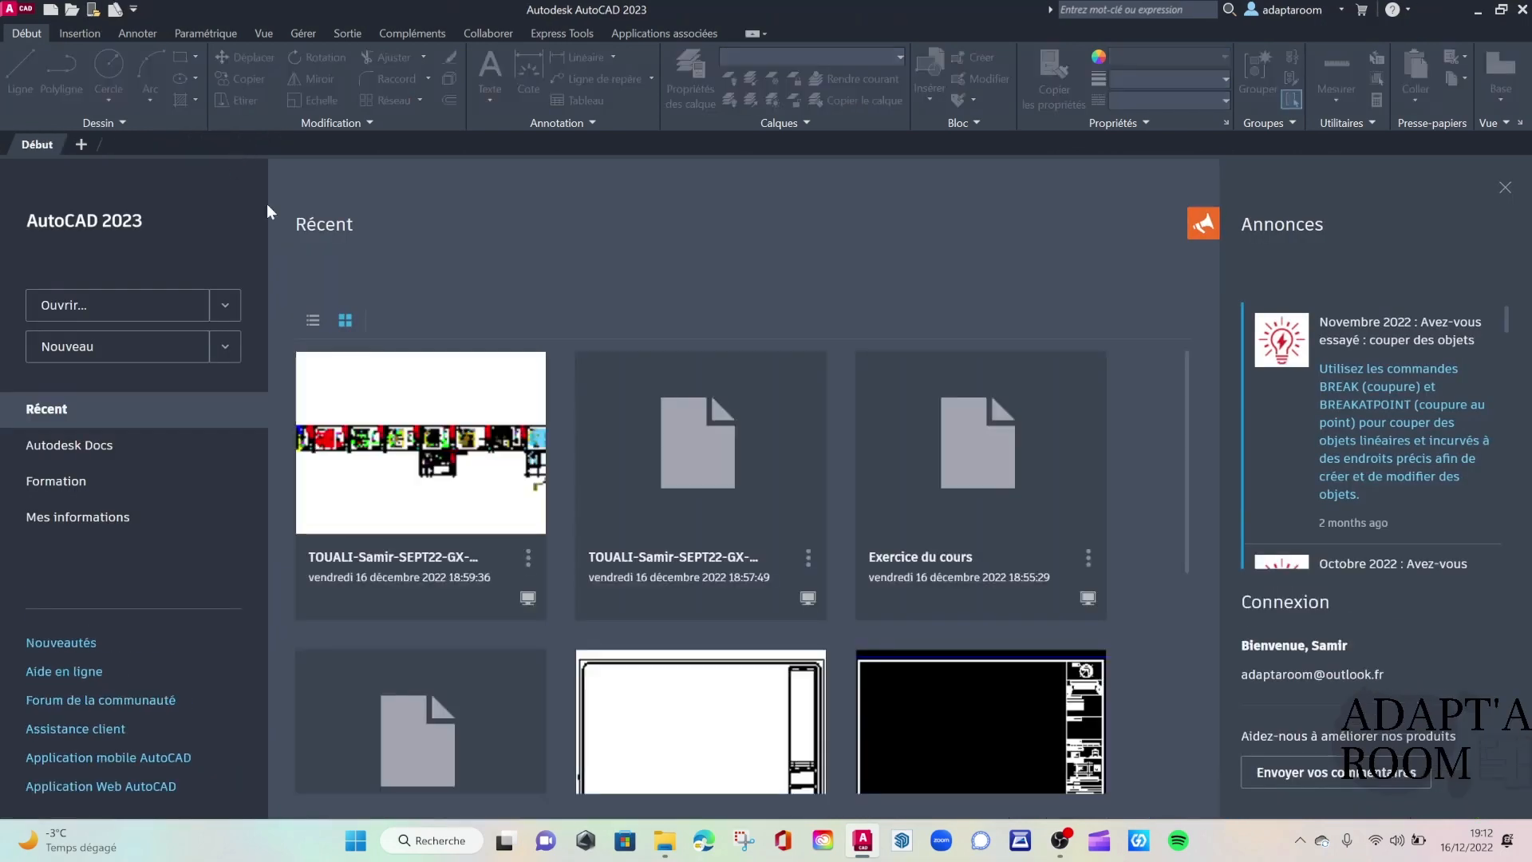
click(1476, 15)
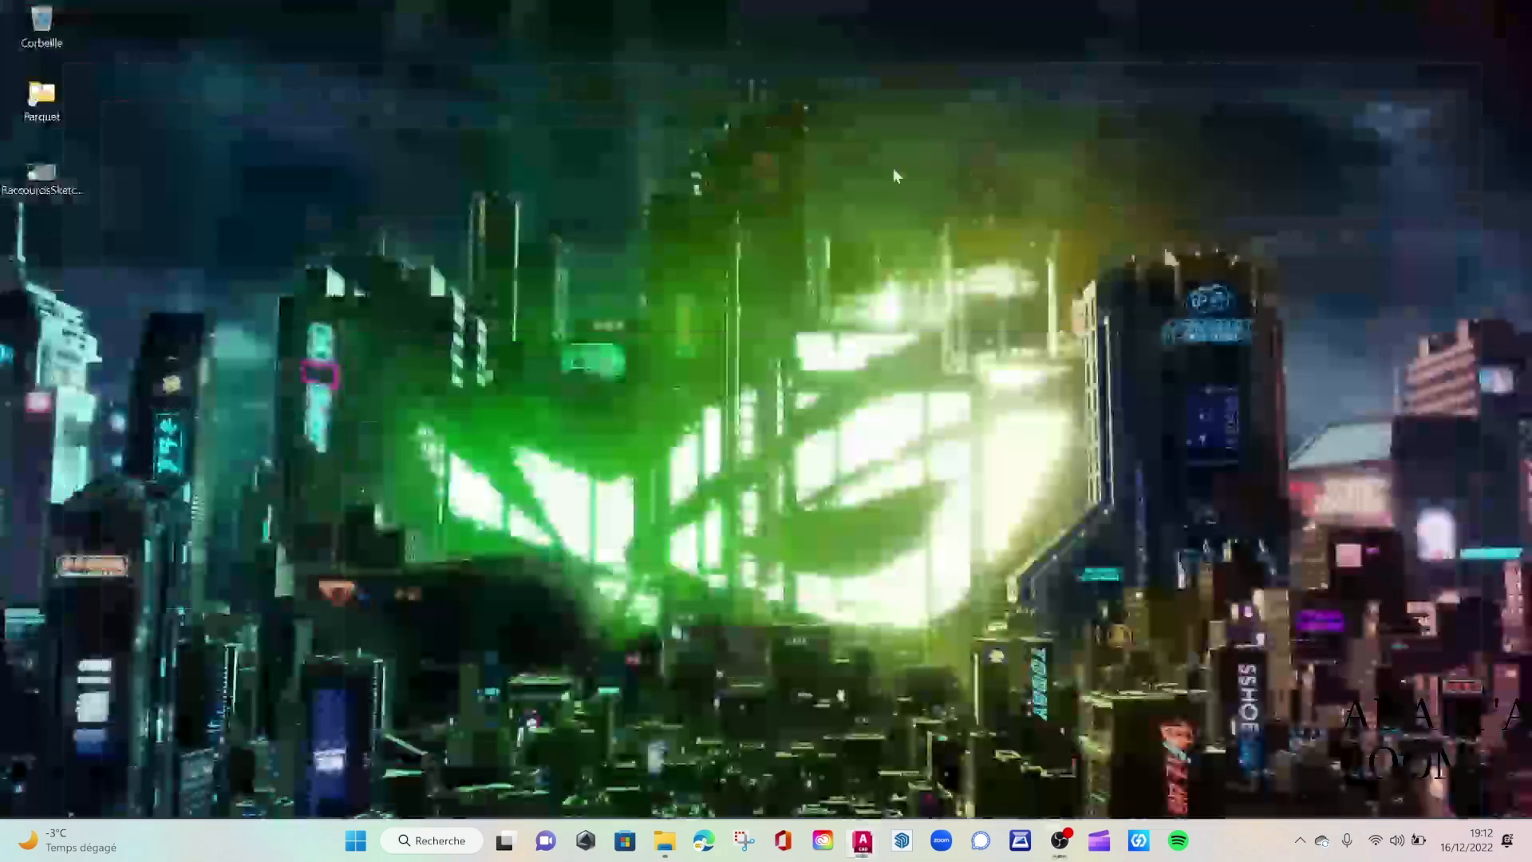
Switch to File Explorer and duplicate the Ex3 drawing file within the Exercice 3 folder.
click(663, 842)
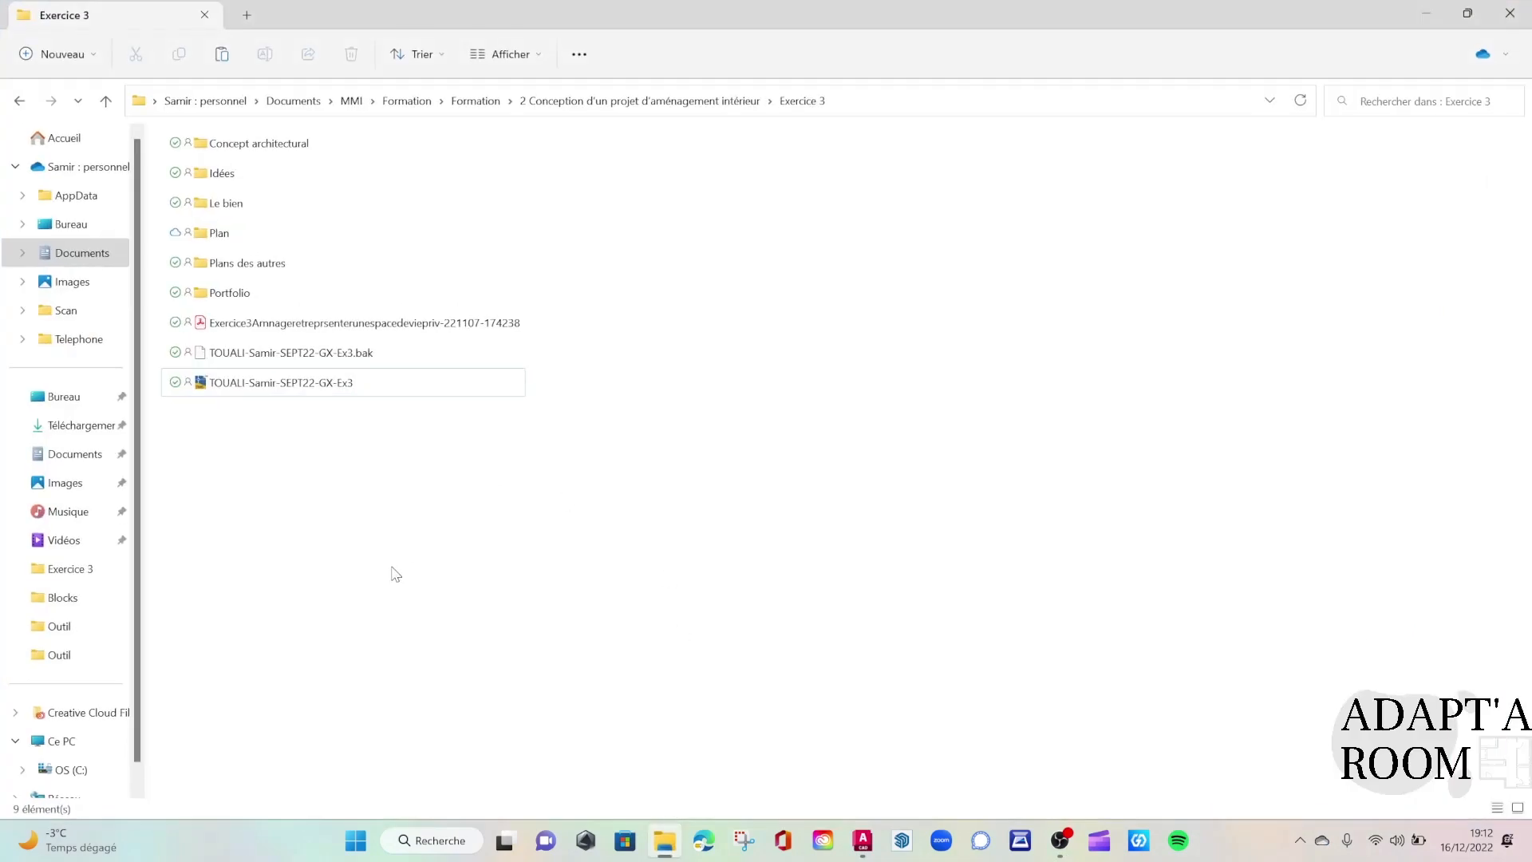
click(278, 387)
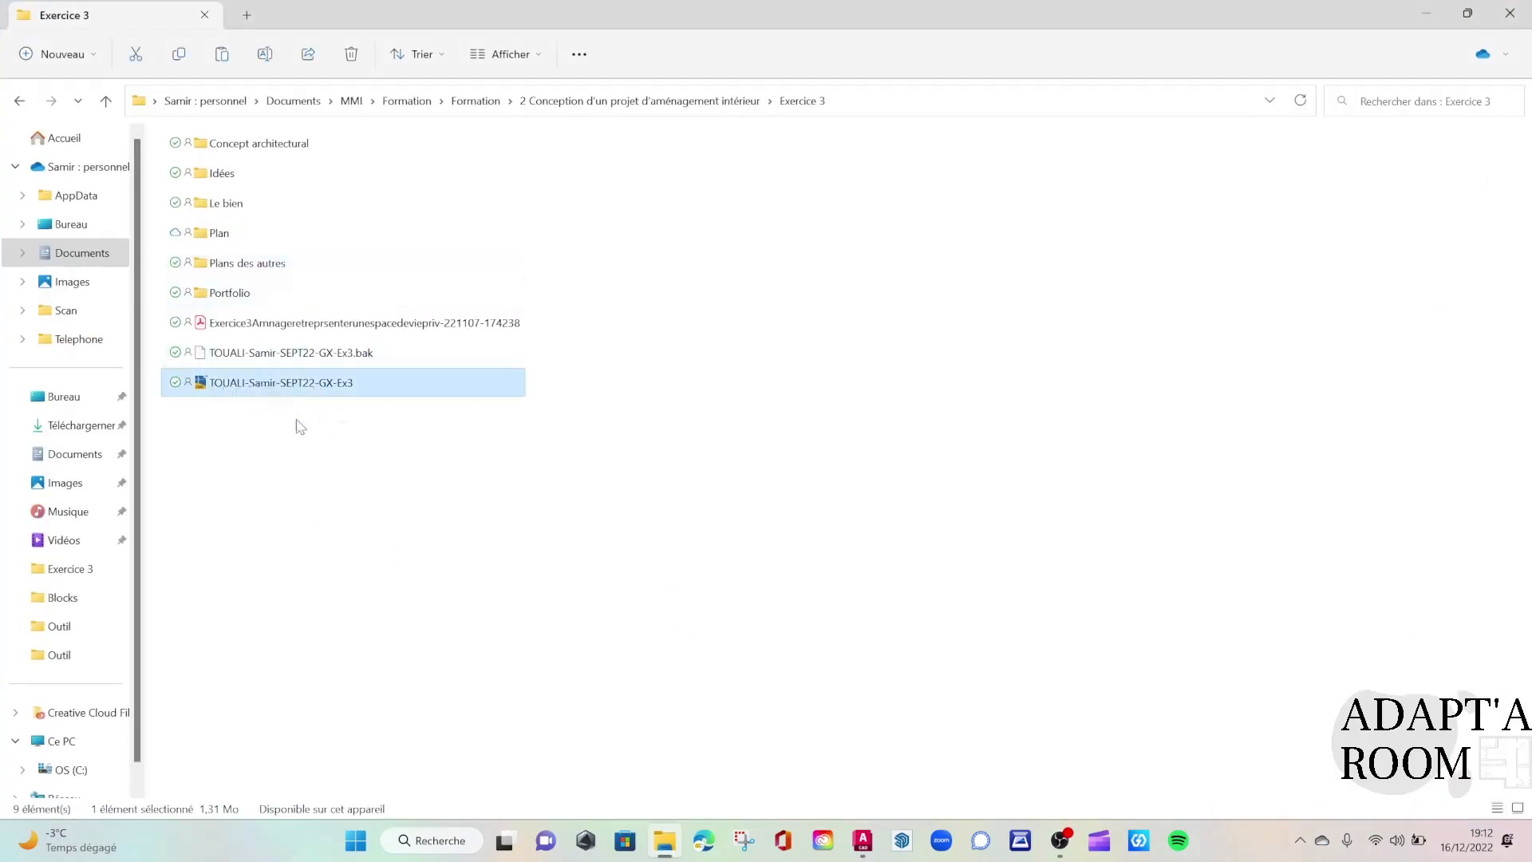
right_click(296, 387)
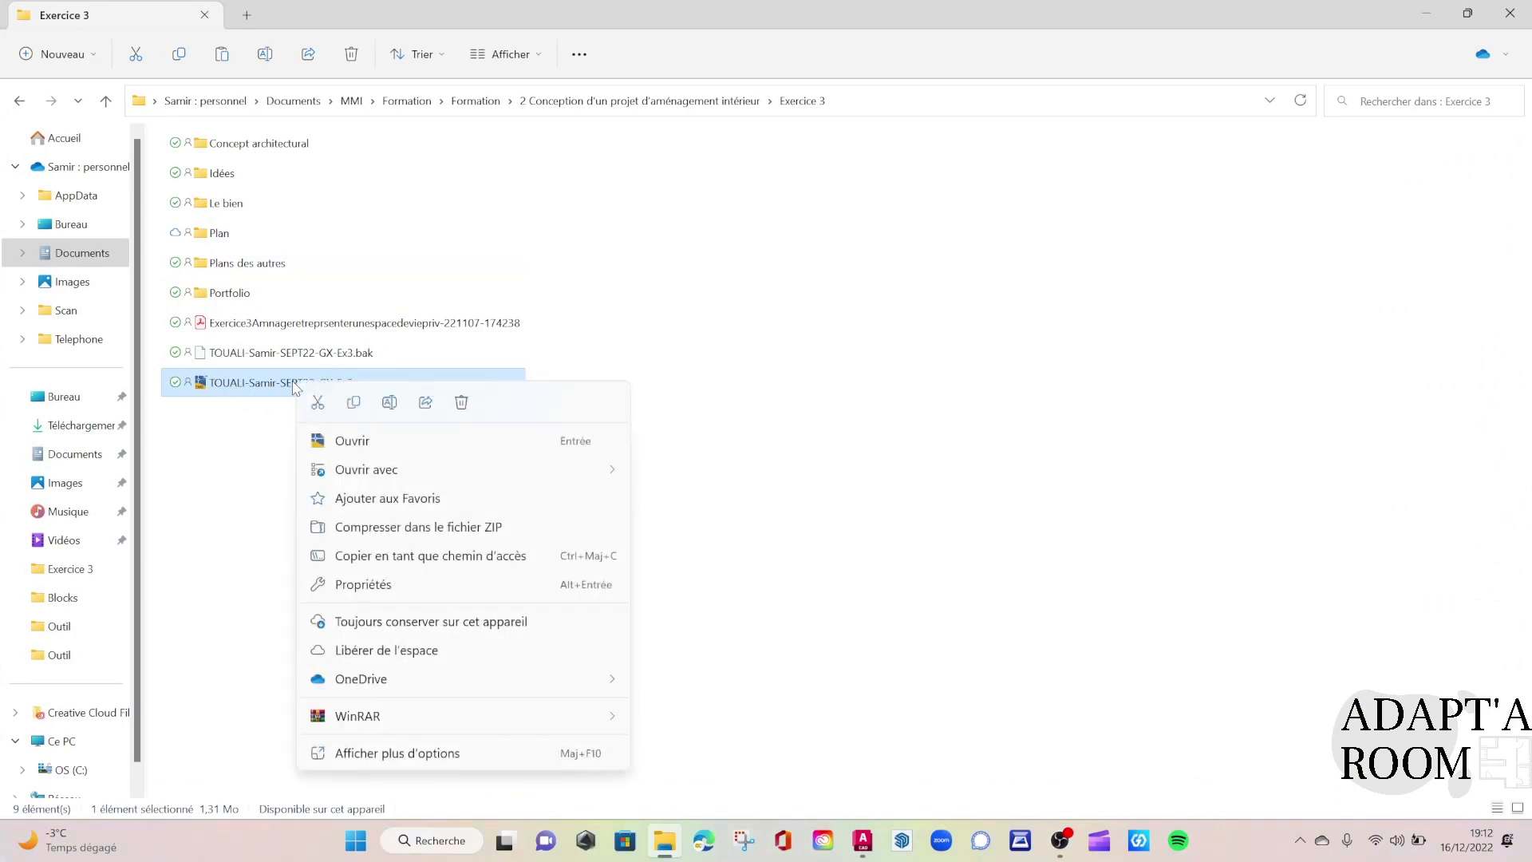
click(263, 468)
click(280, 393)
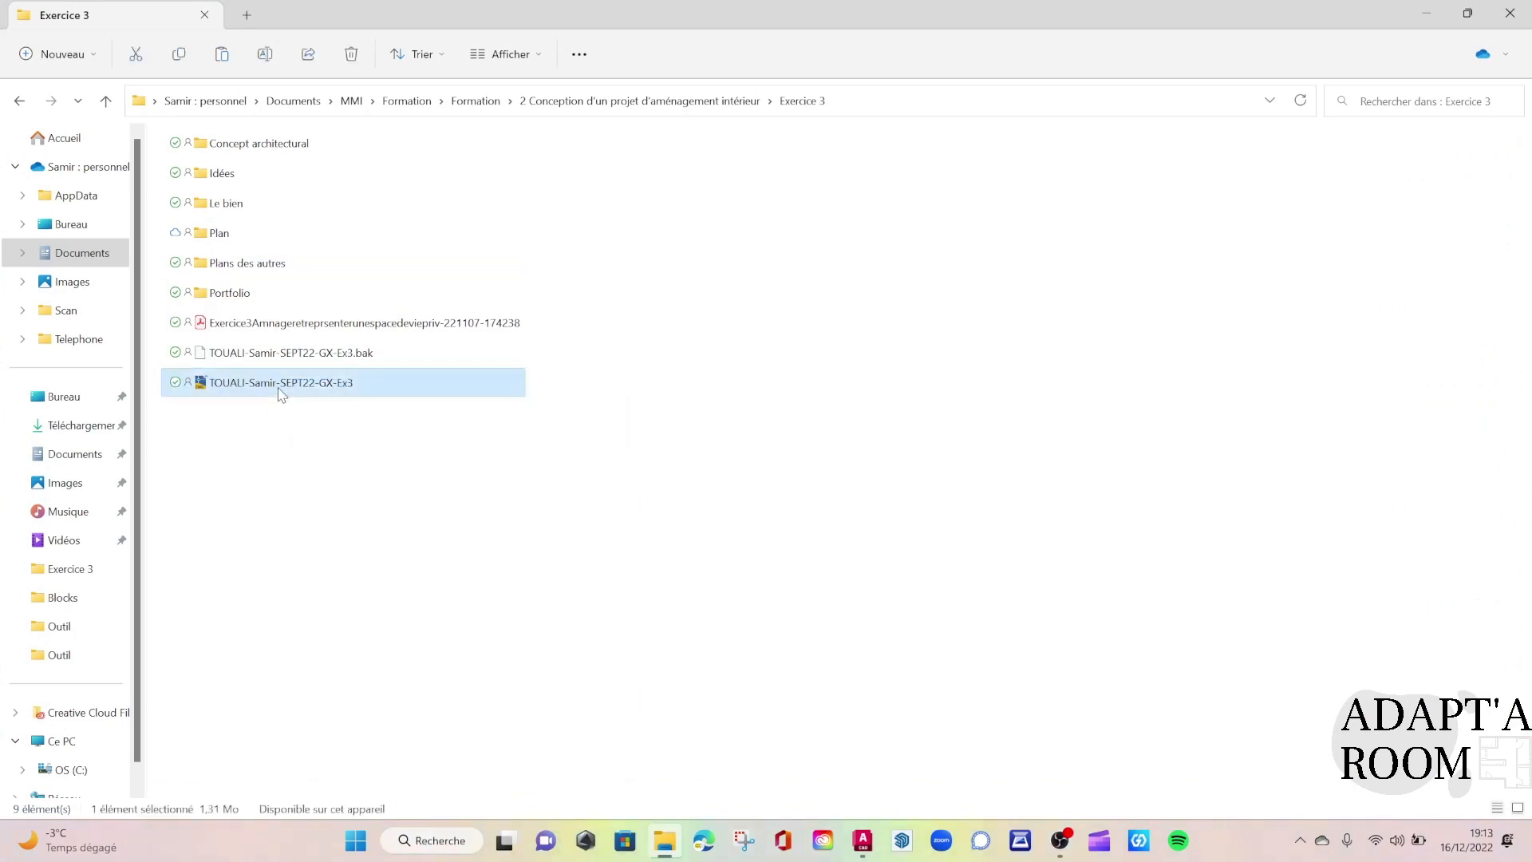
click(376, 519)
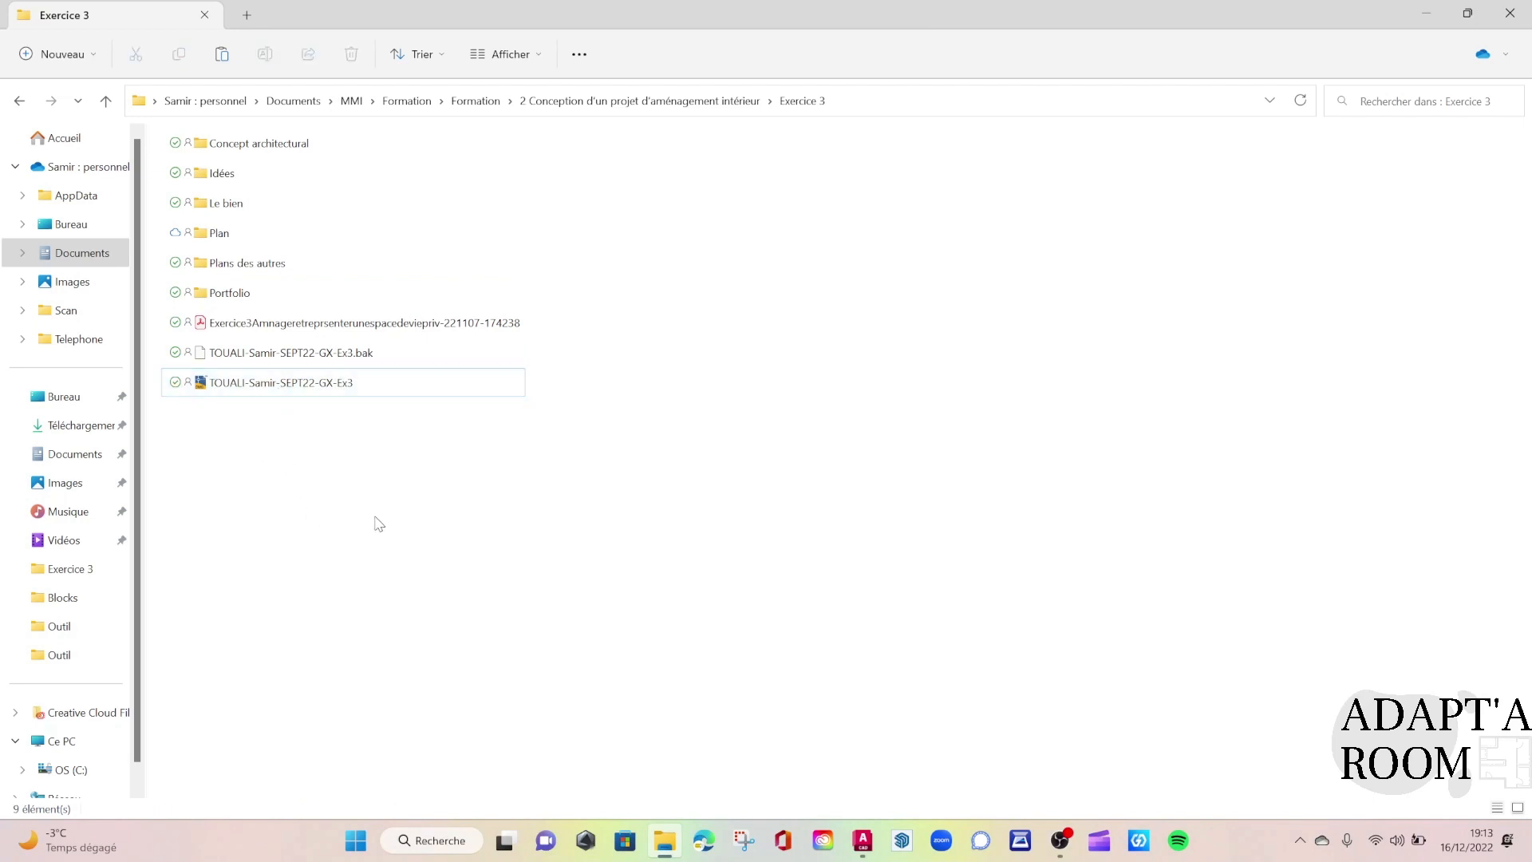
key(ctrl+v)
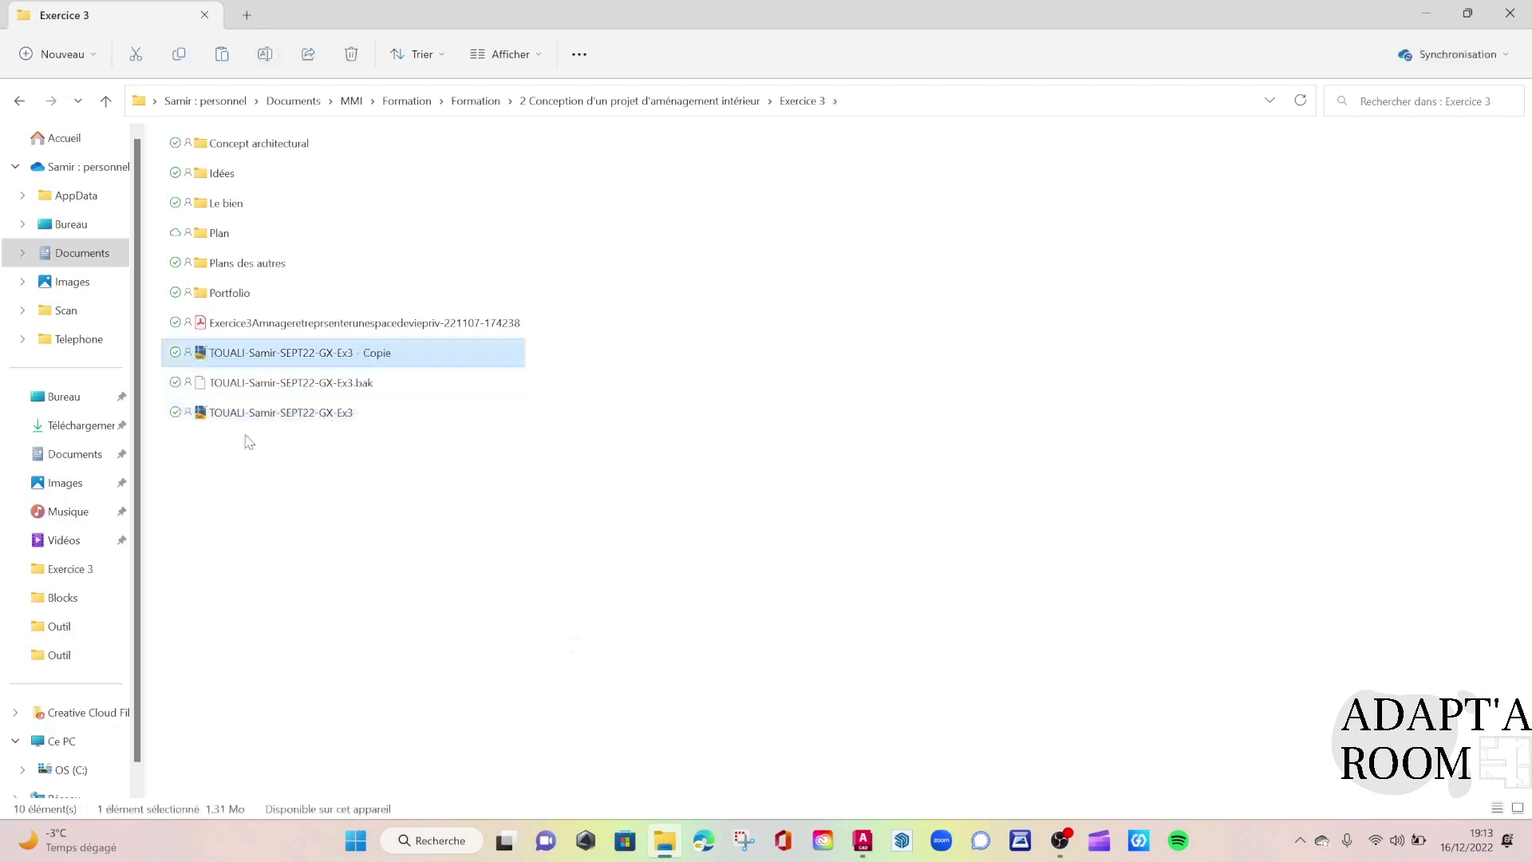
Rename the copied drawing file as Plan pour sketchup and open it in AutoCAD.
right_click(375, 361)
click(470, 377)
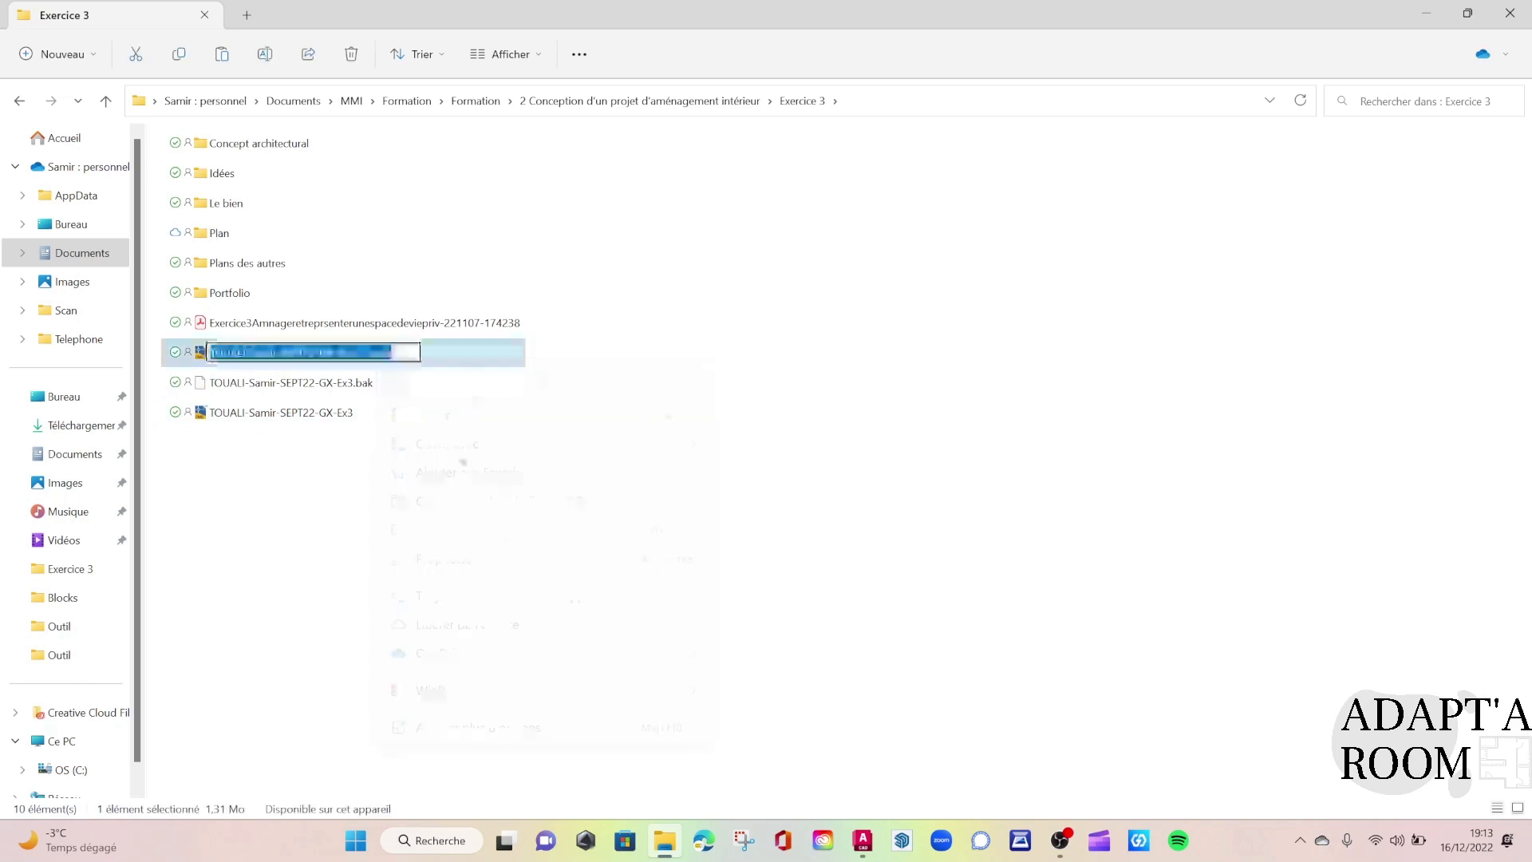
text(Plan pour sketchup)
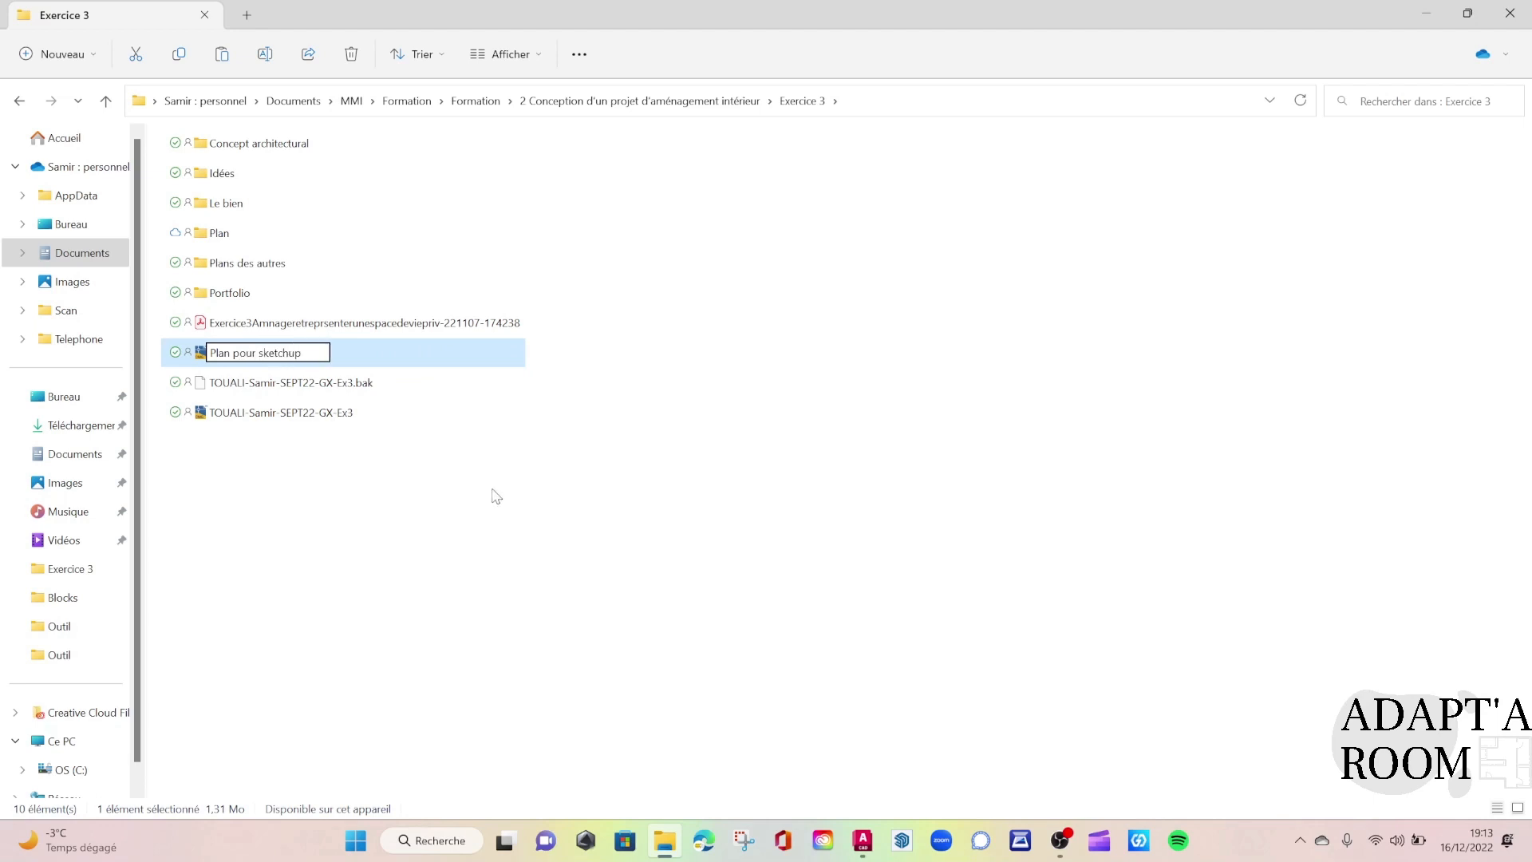
click(658, 563)
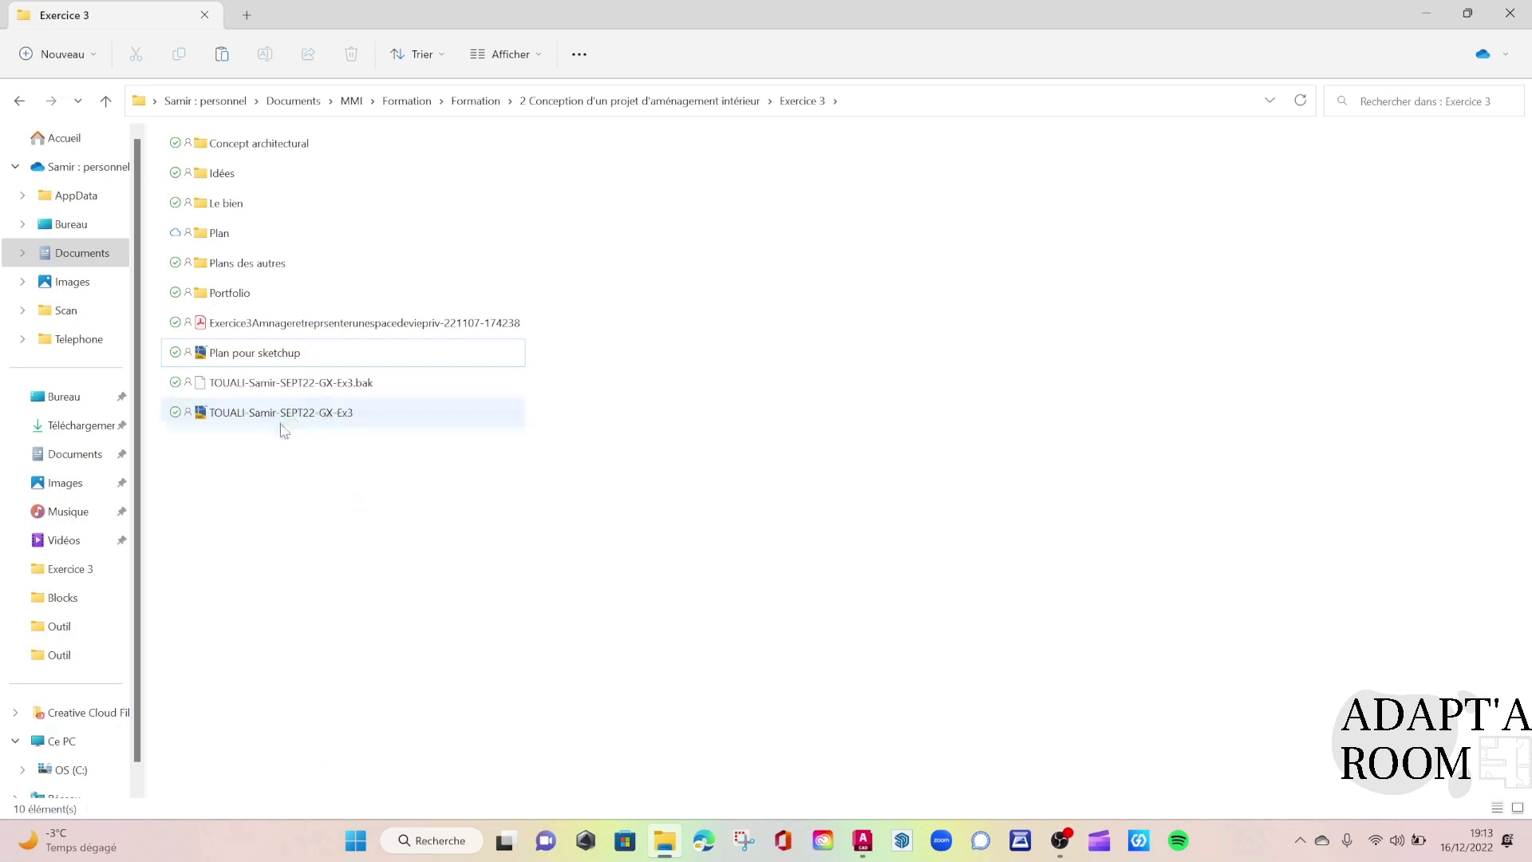
click(272, 361)
double_click(275, 361)
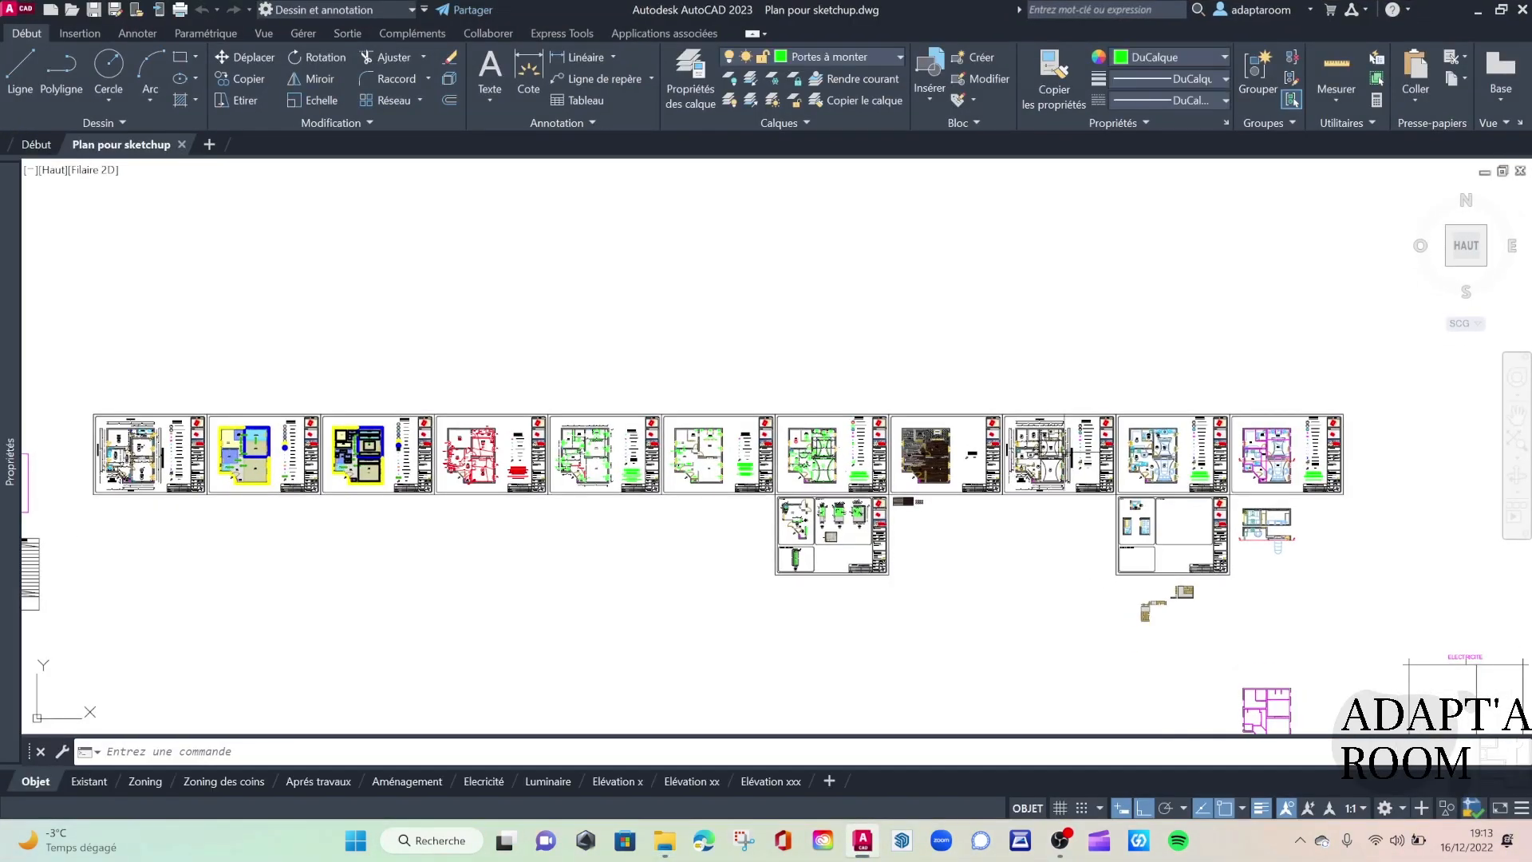
Erase all sheets, details and empty frames to the right of the dimensioned works plan sheet.
scroll(1063, 452, up, 3)
middle_drag(1063, 452, 728, 435)
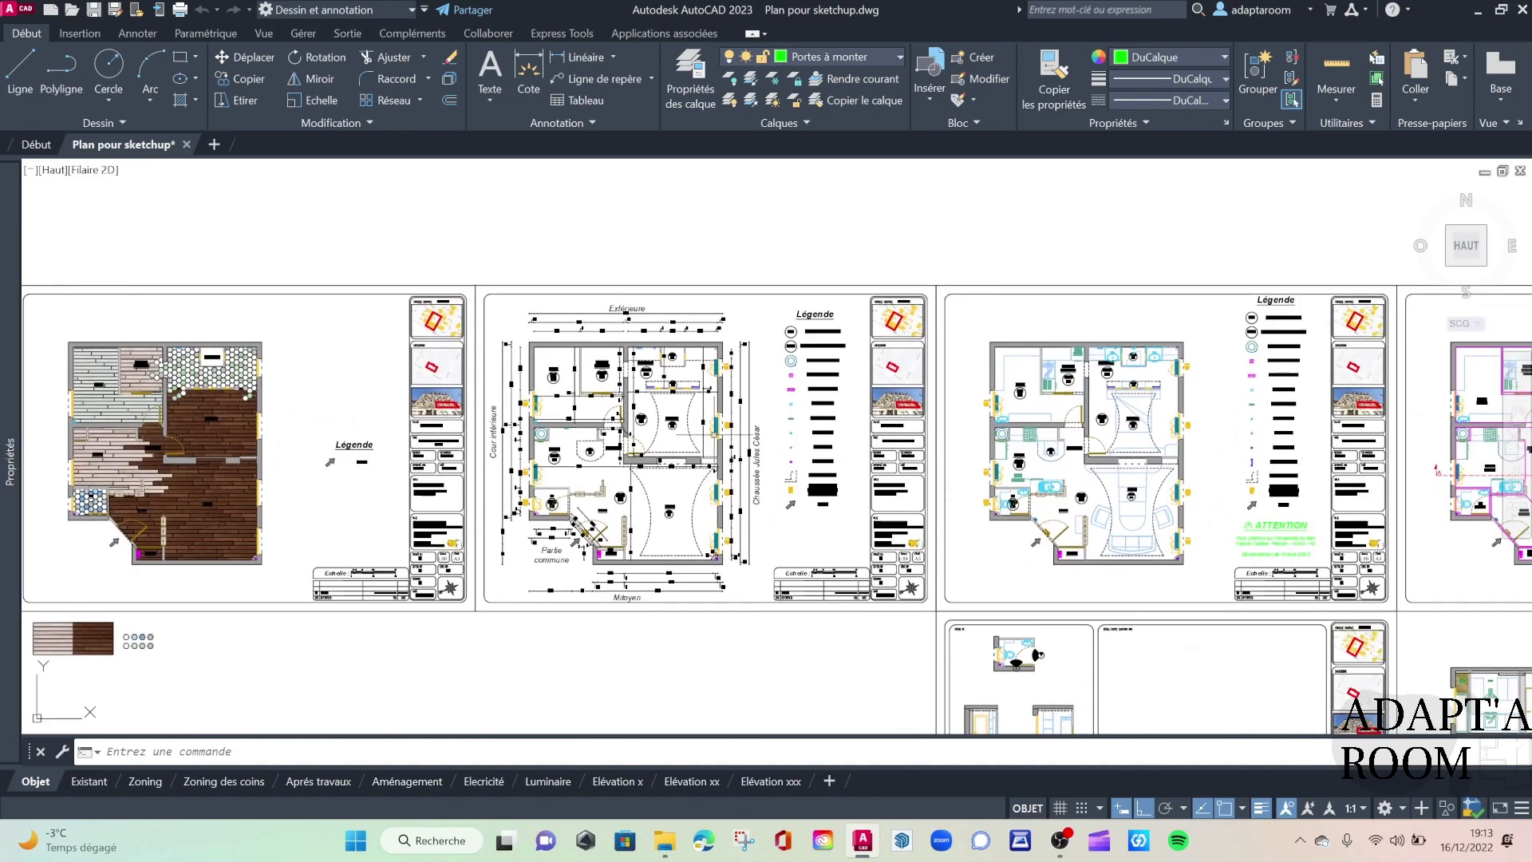
scroll(728, 434, up, 1)
scroll(595, 351, down, 6)
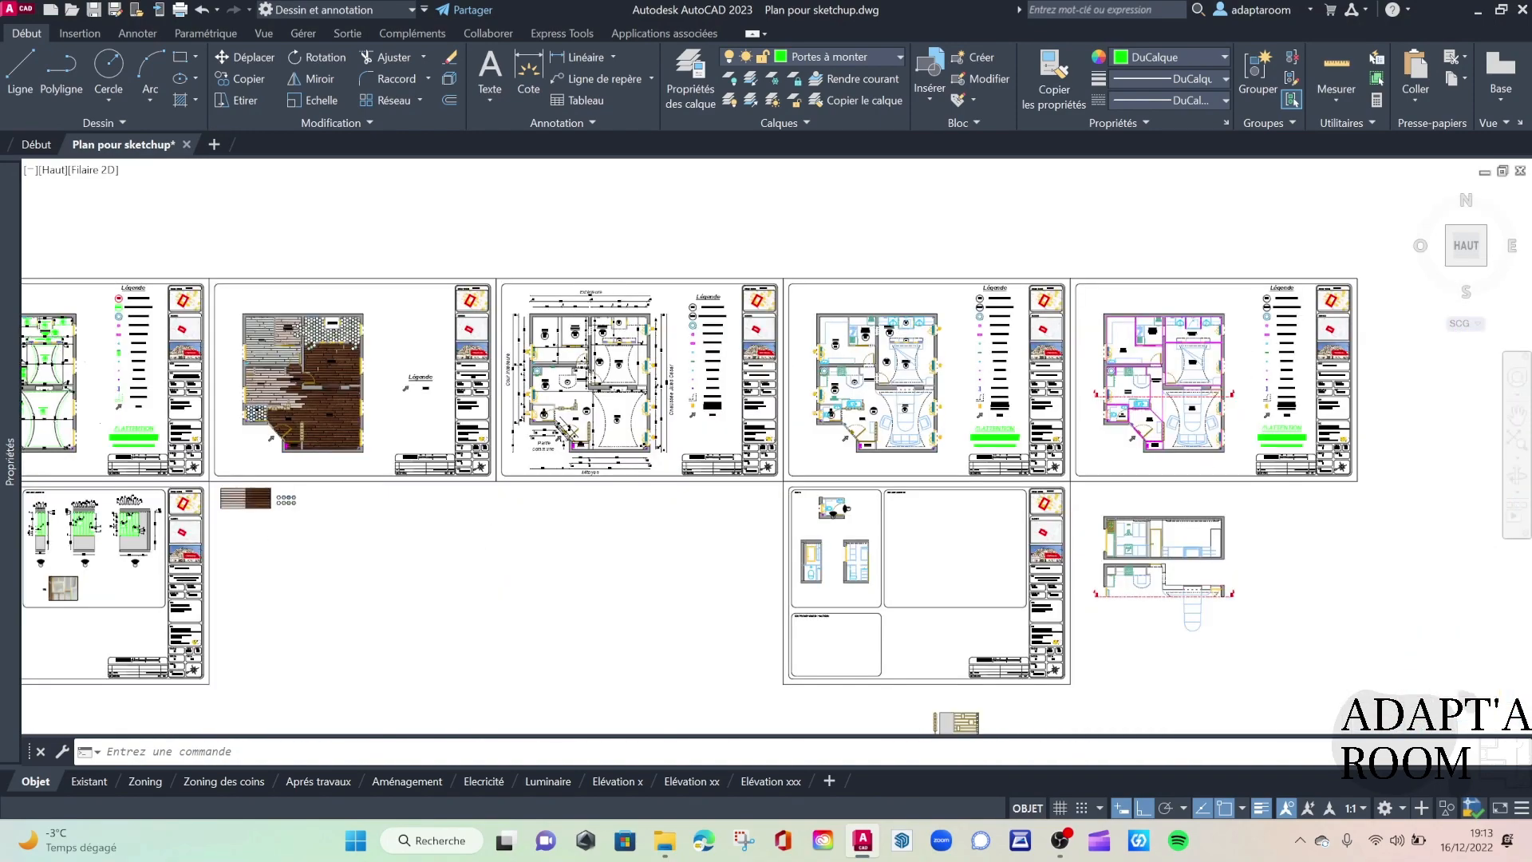
middle_drag(896, 468, 792, 413)
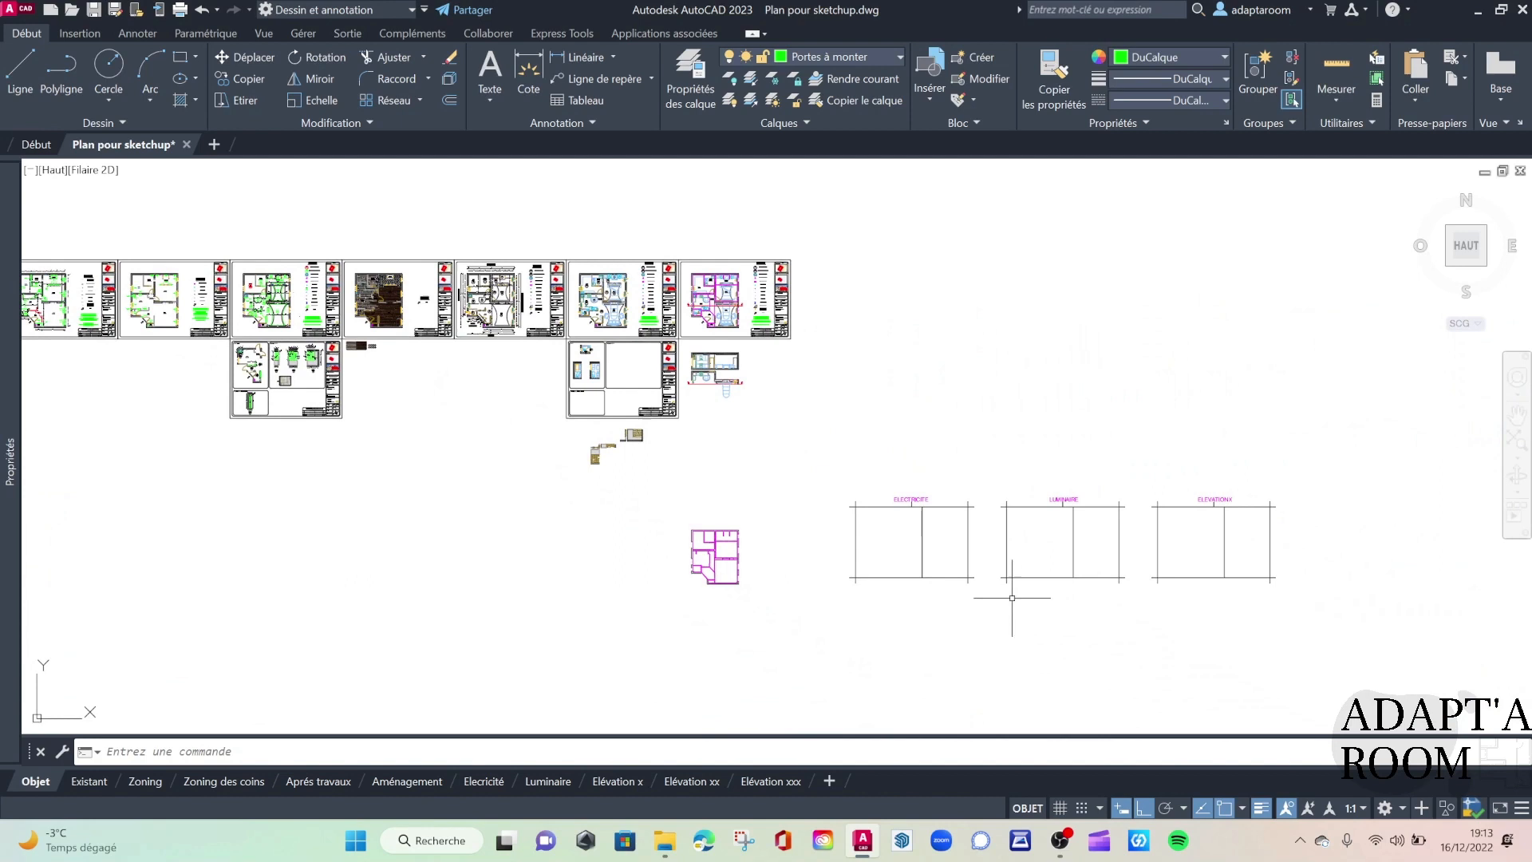
click(1357, 681)
click(578, 220)
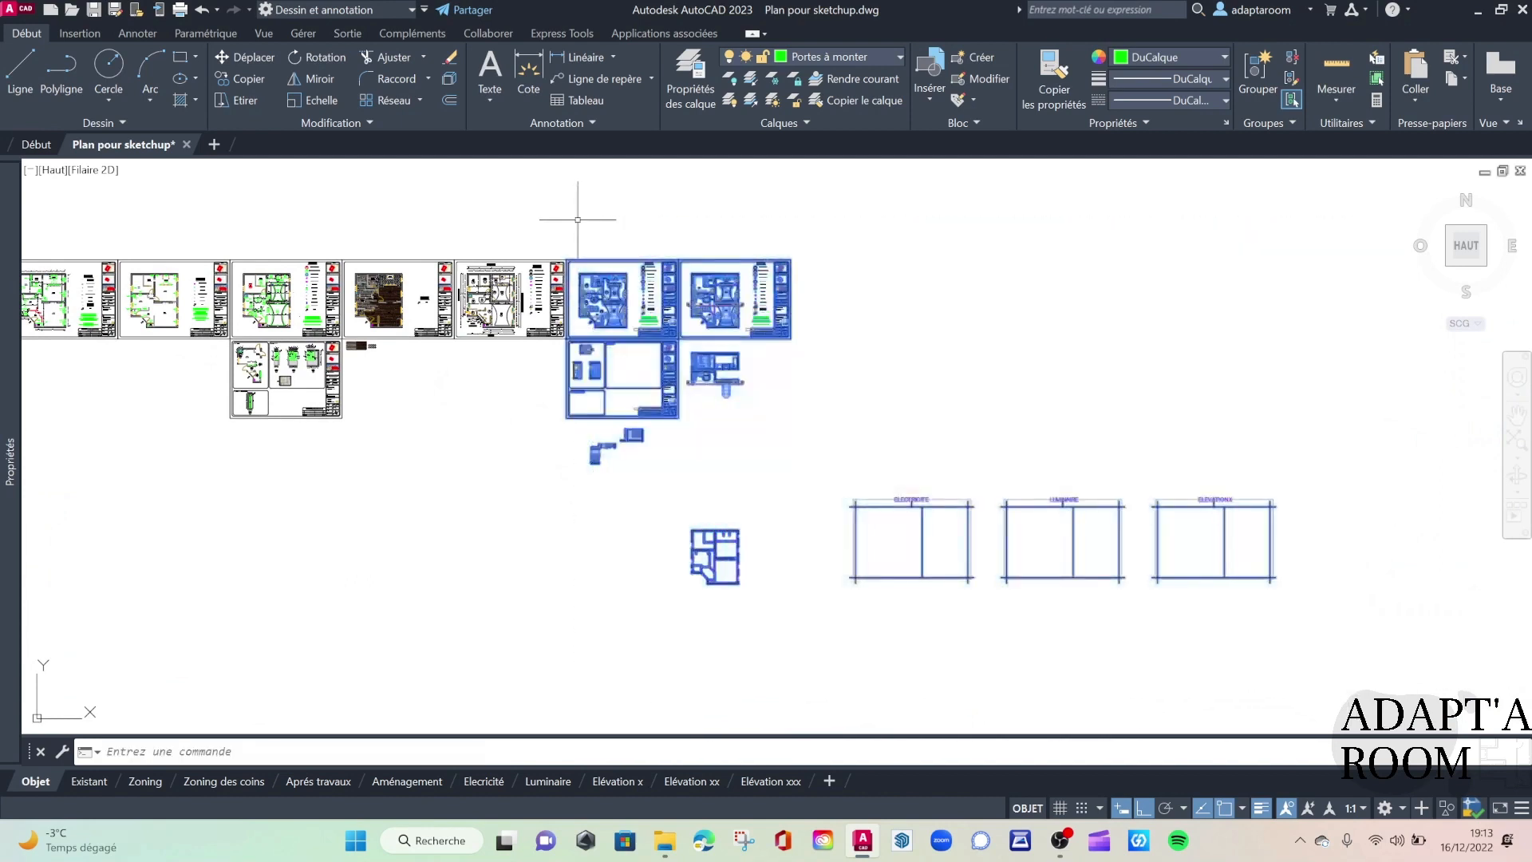
text(E)
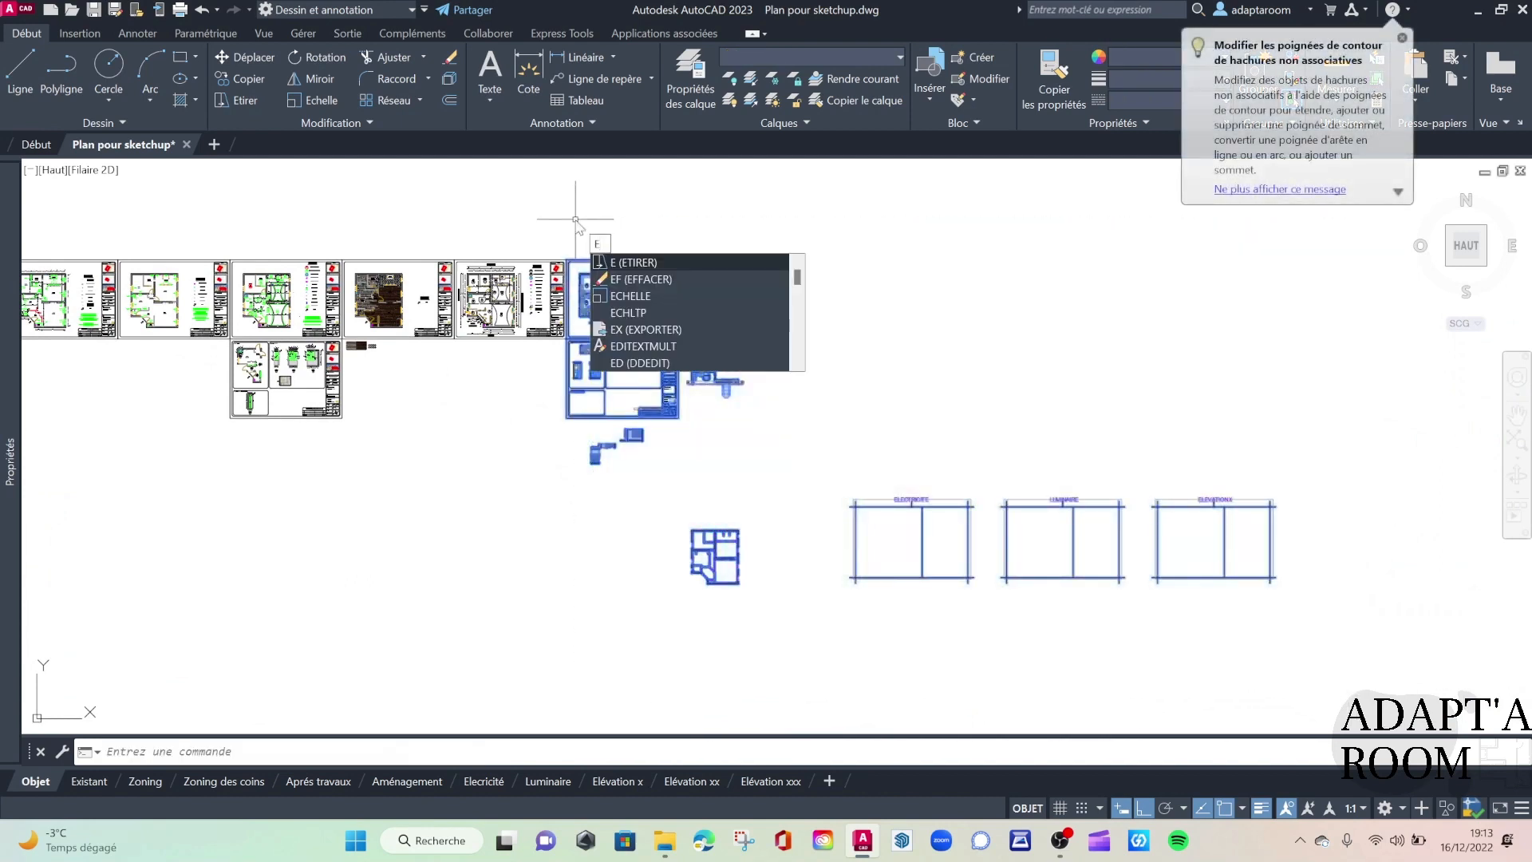
text(F)
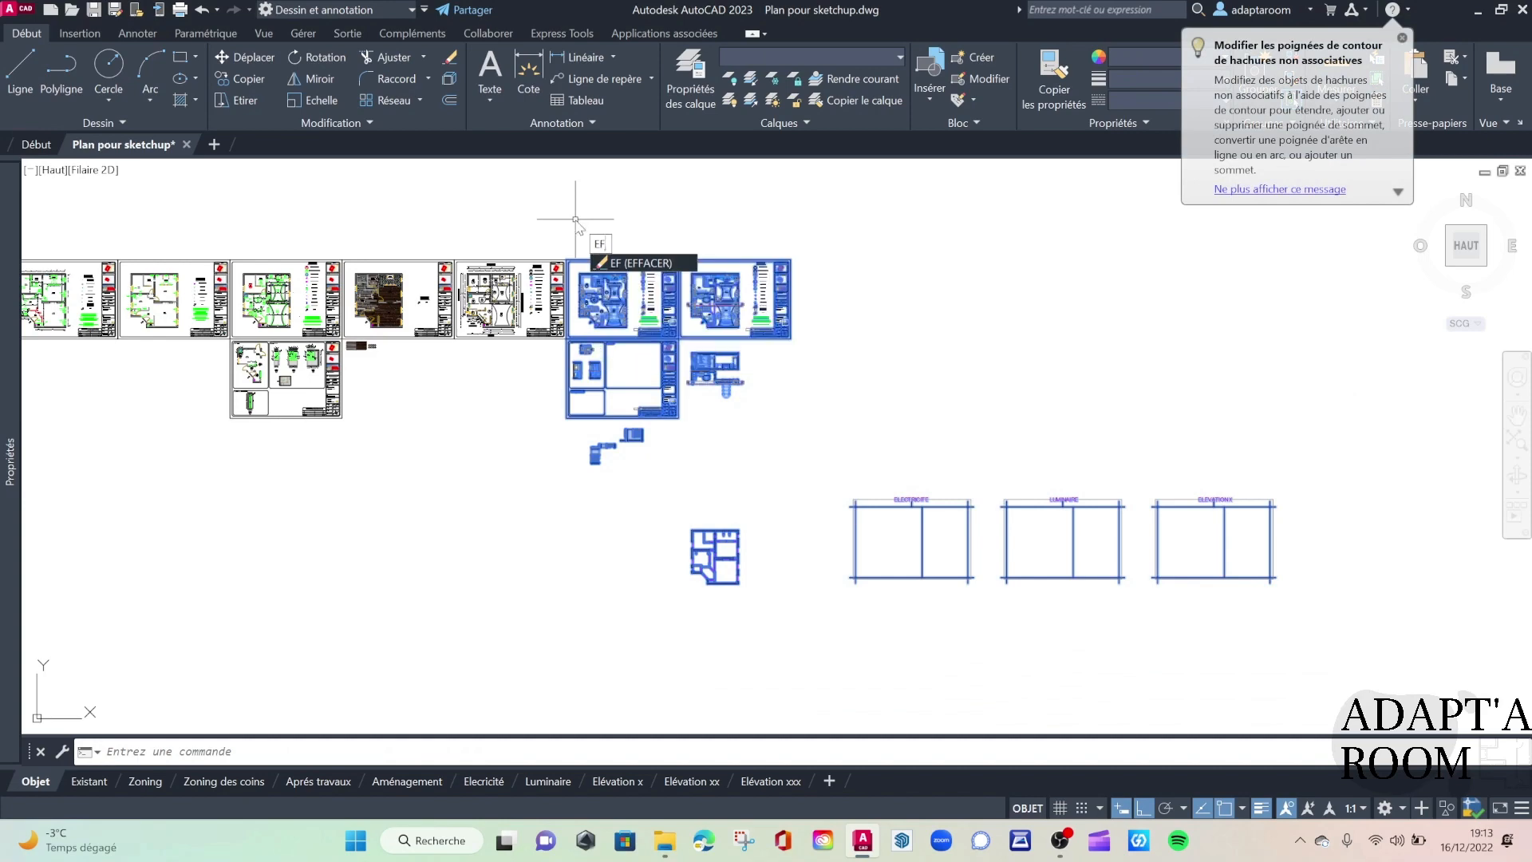
key(Return)
Erase the tiny leftover objects just outside the lower-right corner of the dimensioned works plan sheet.
click(643, 428)
click(554, 359)
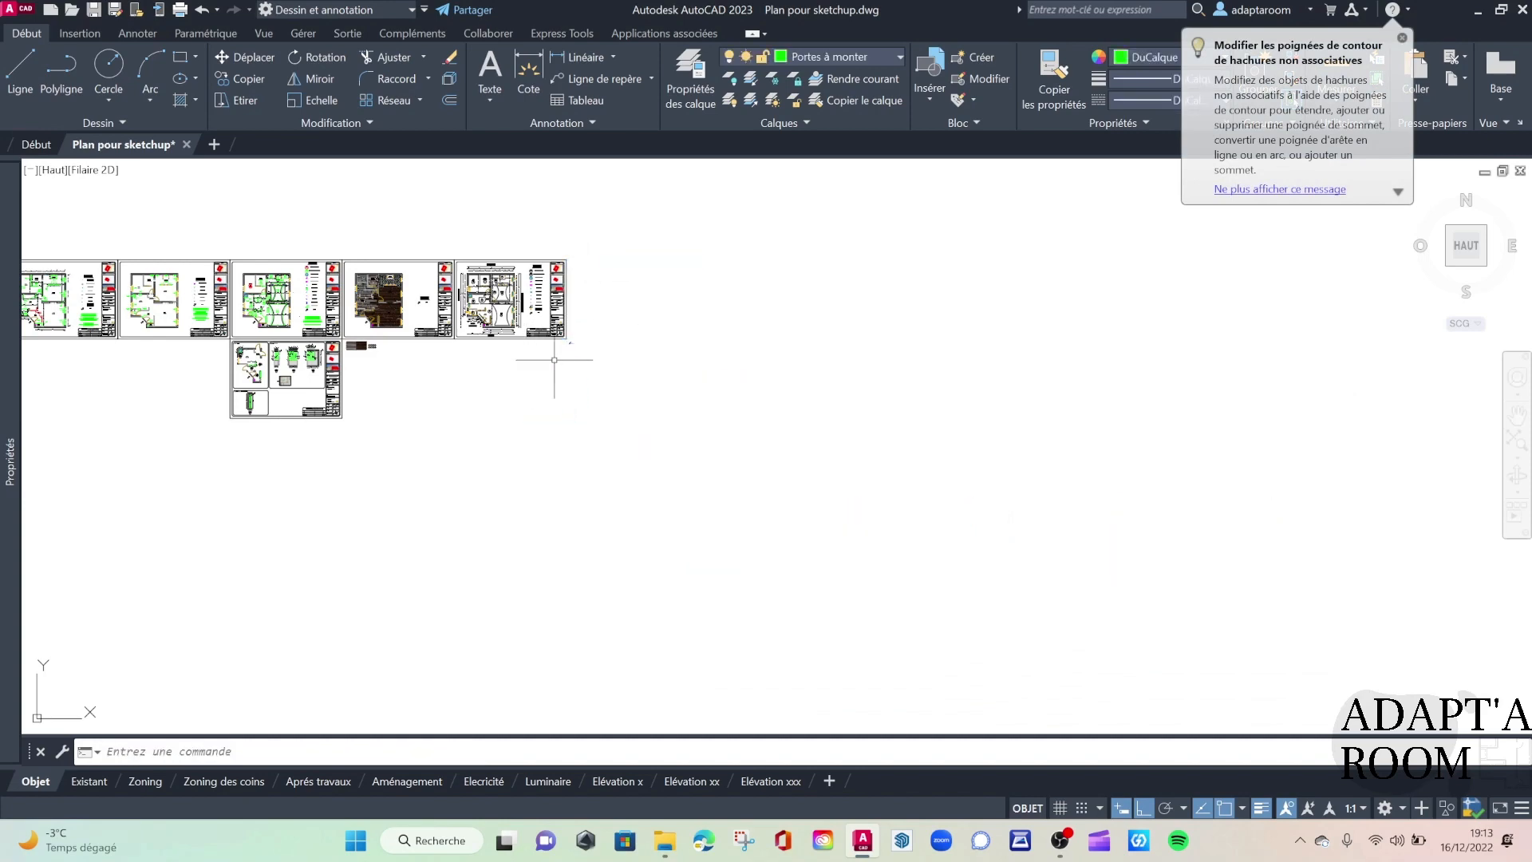
scroll(565, 351, up, 2)
click(598, 361)
click(576, 326)
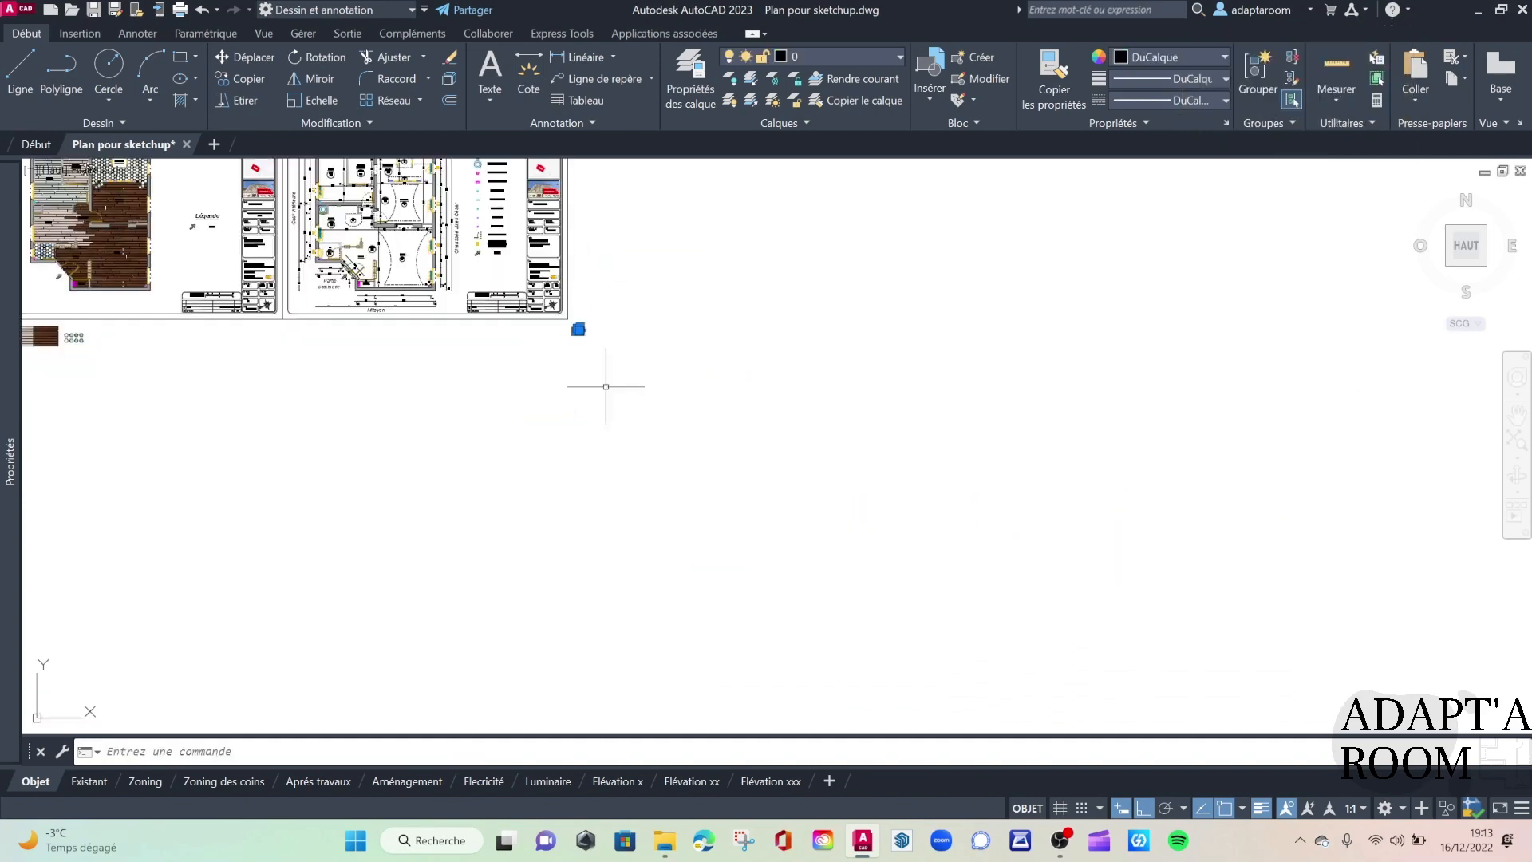
scroll(602, 332, up, 2)
click(622, 348)
click(524, 274)
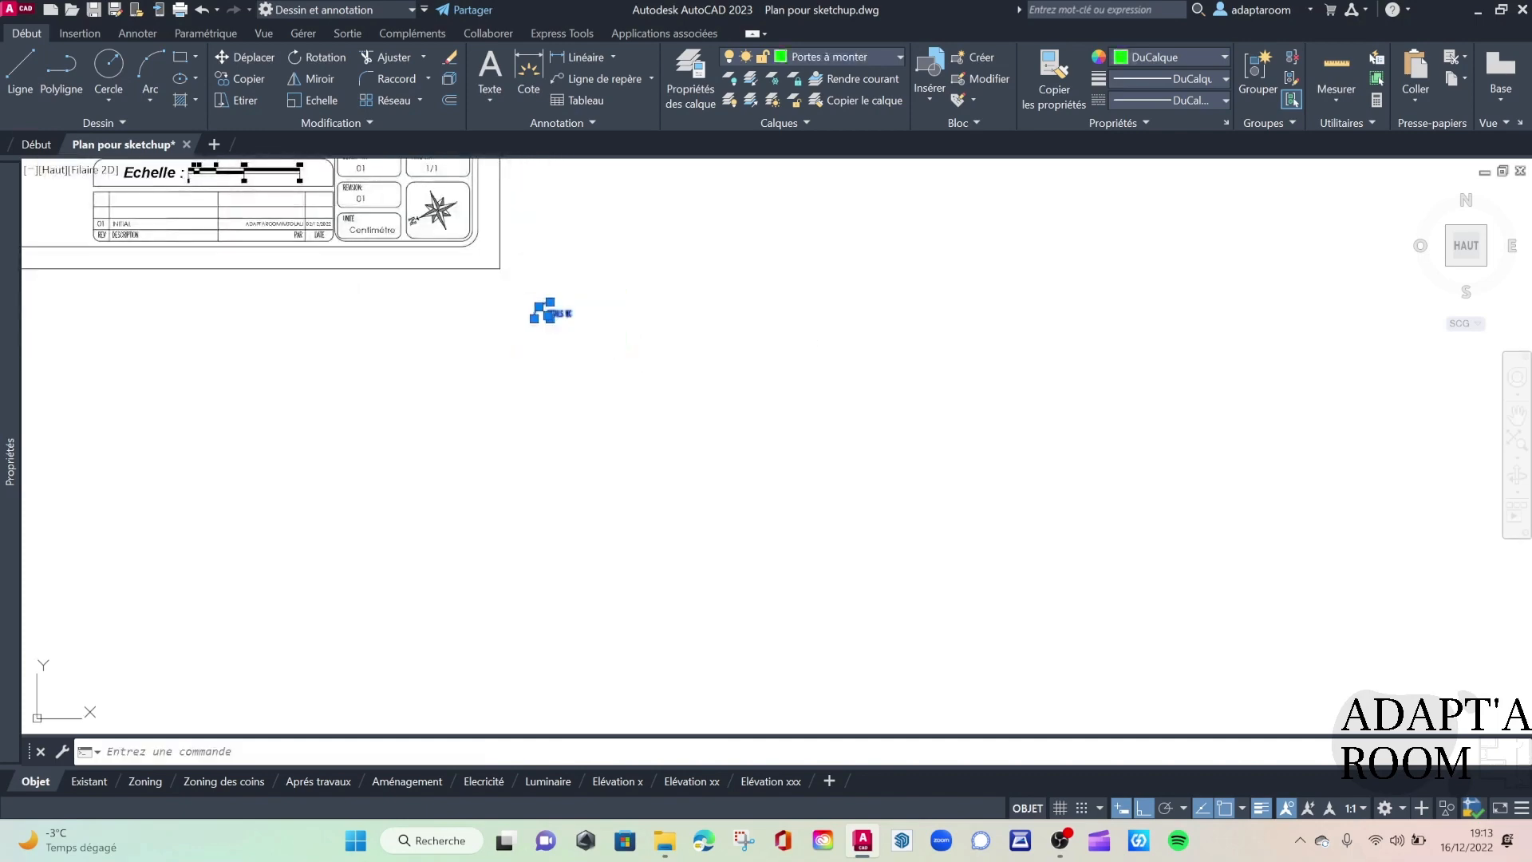
Erase the sheets from the red plan through the floor-finish plan, including the detail sheet beneath them.
scroll(615, 428, down, 10)
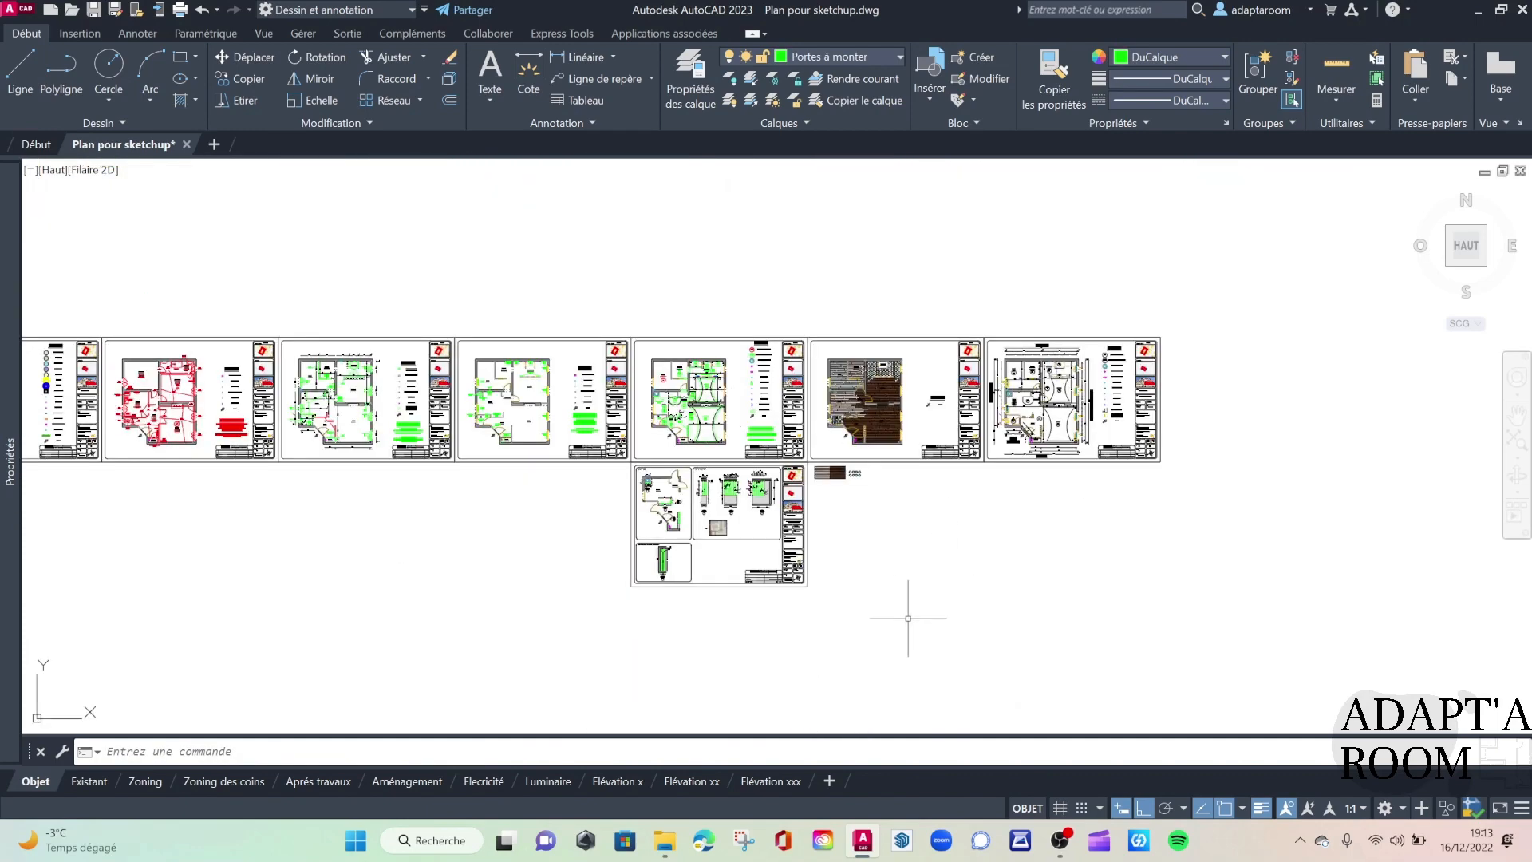
click(902, 647)
click(128, 279)
key(Delete)
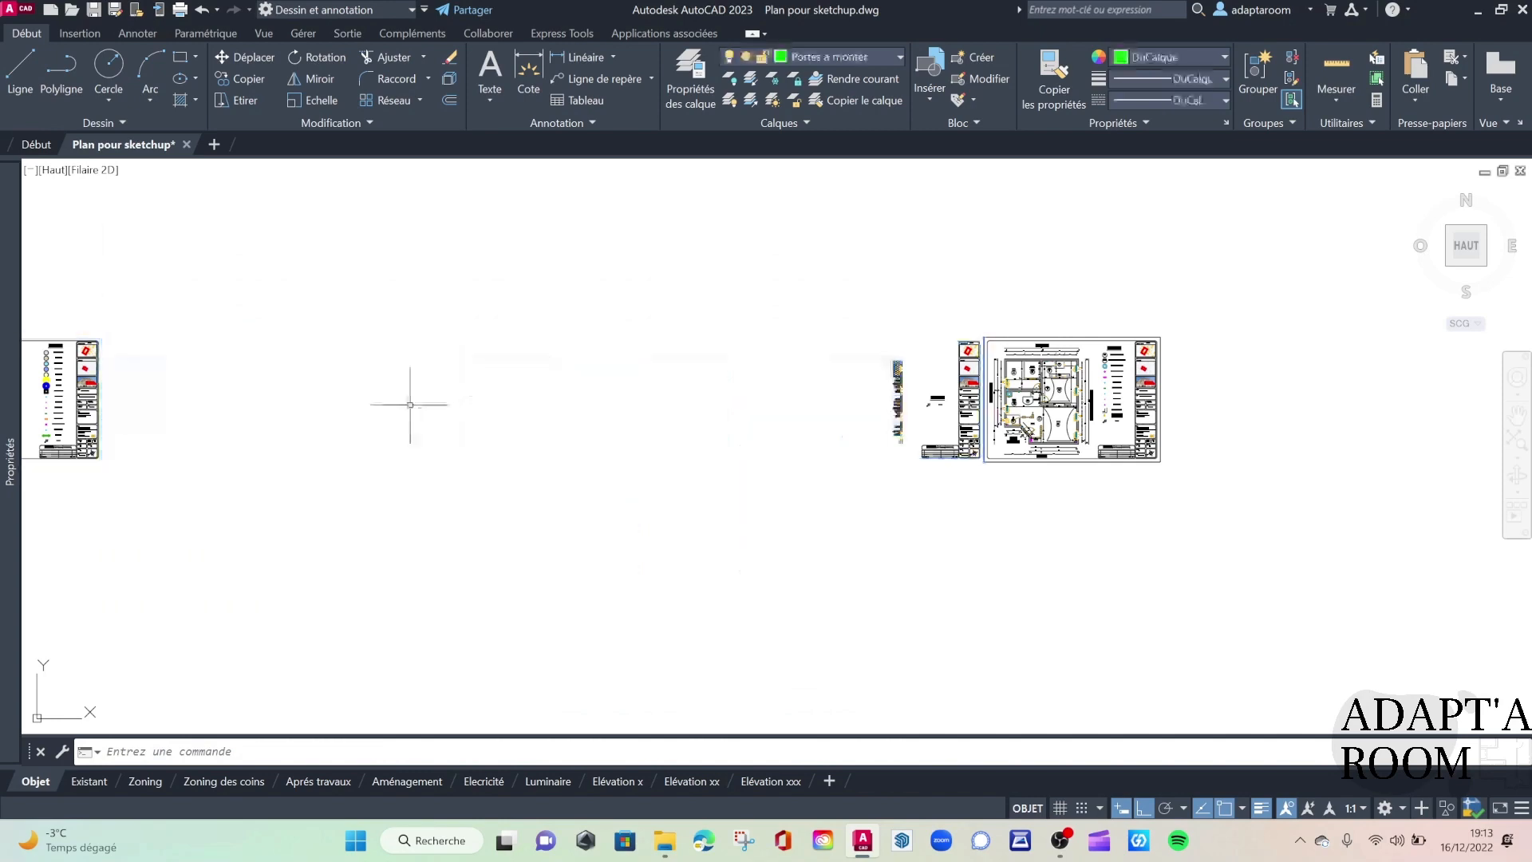
Erase the first three plan sheets at the start of the row and the frames and table beside them.
middle_drag(475, 460, 1086, 426)
scroll(915, 378, down, 2)
click(947, 565)
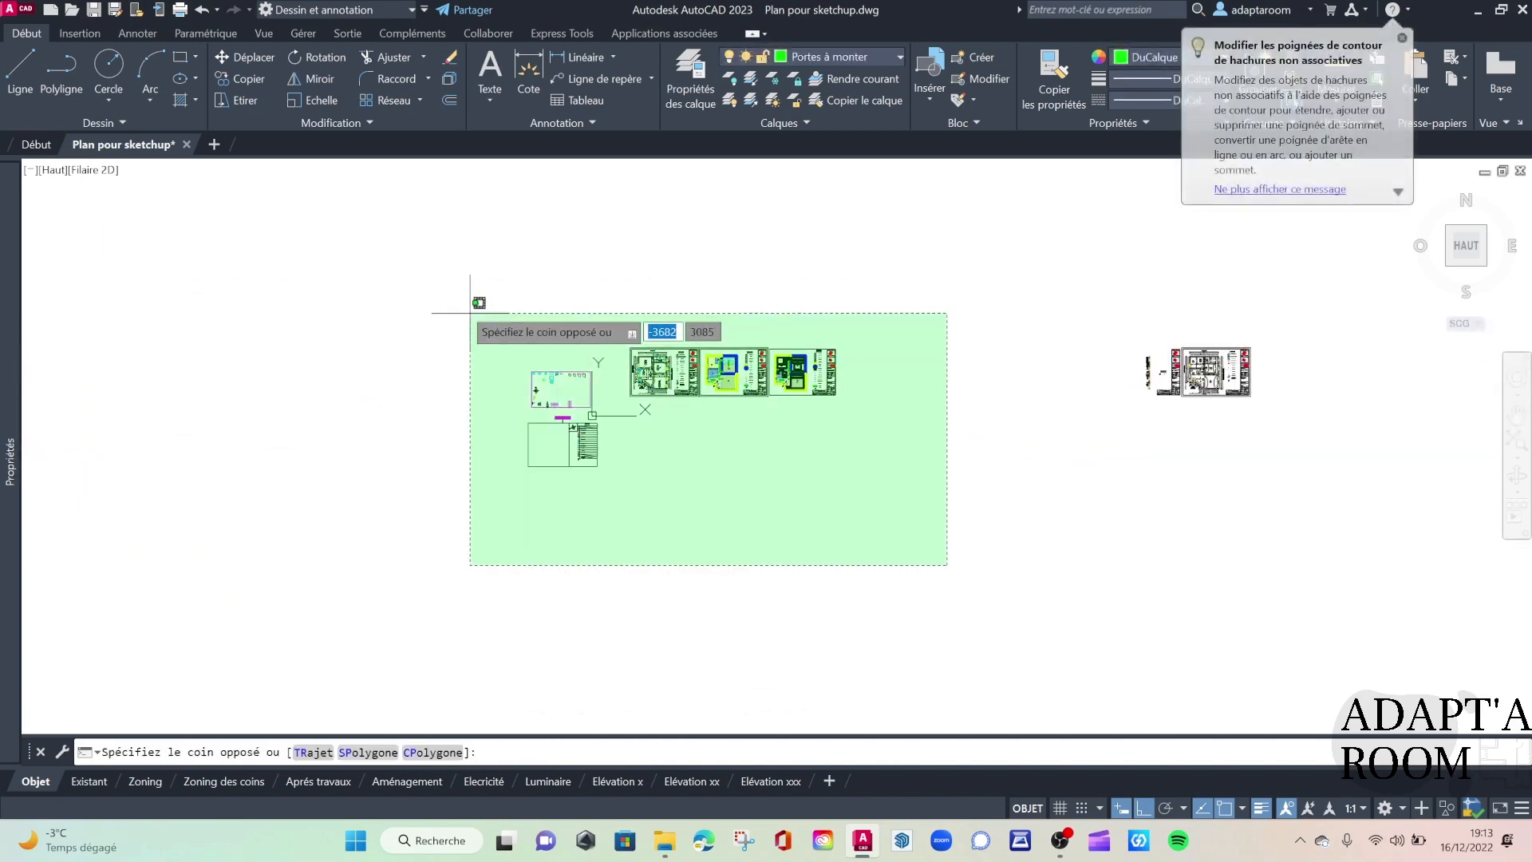
click(471, 313)
key(Delete)
Erase the leftover floor-finish strip, legend and title block beside the dimensioned works plan sheet.
middle_drag(992, 404, 404, 434)
scroll(502, 417, up, 6)
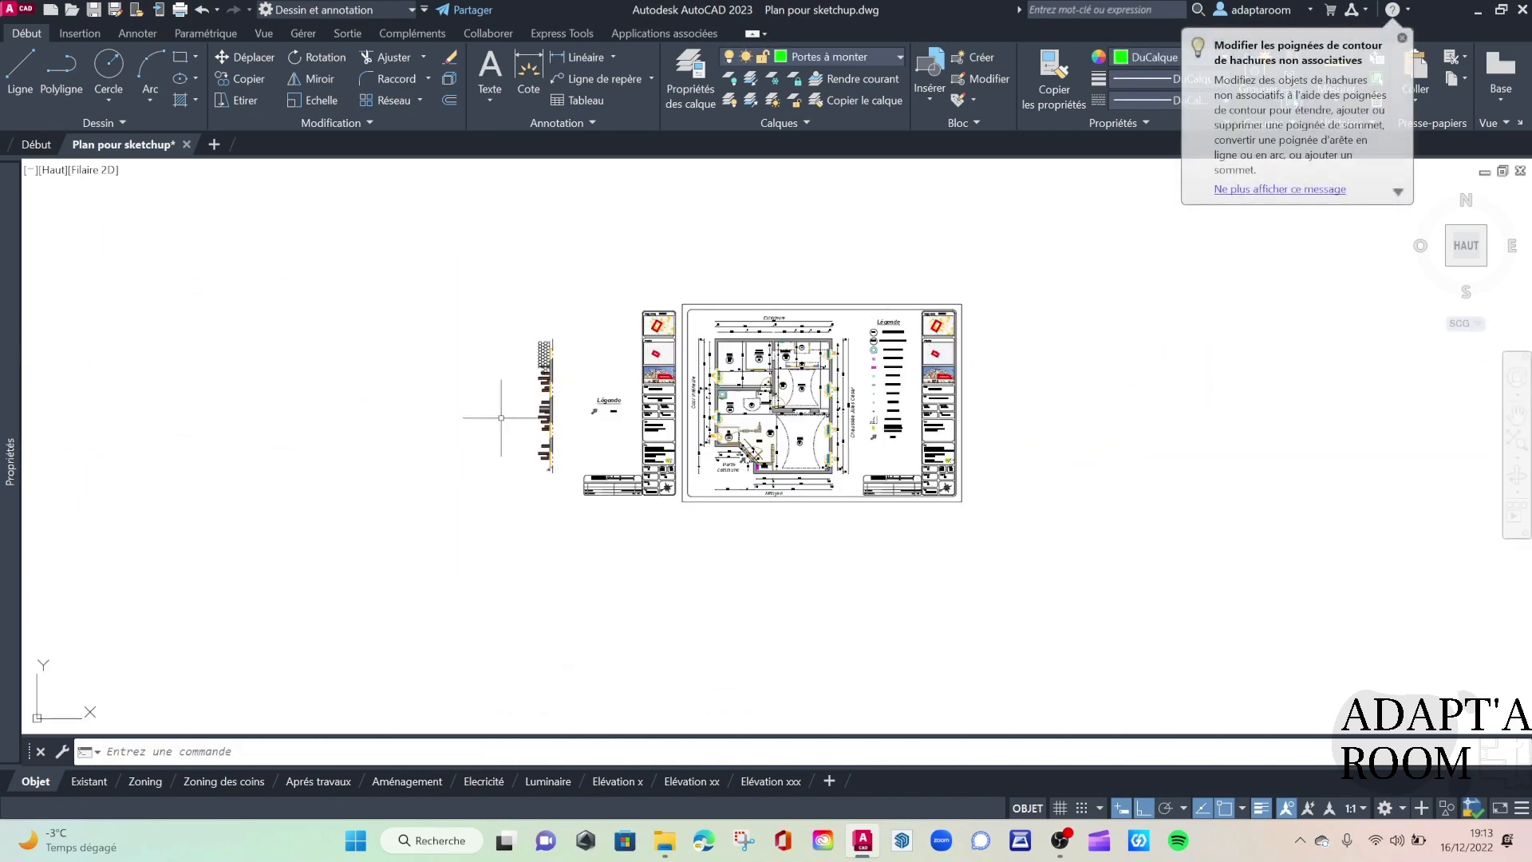
click(678, 514)
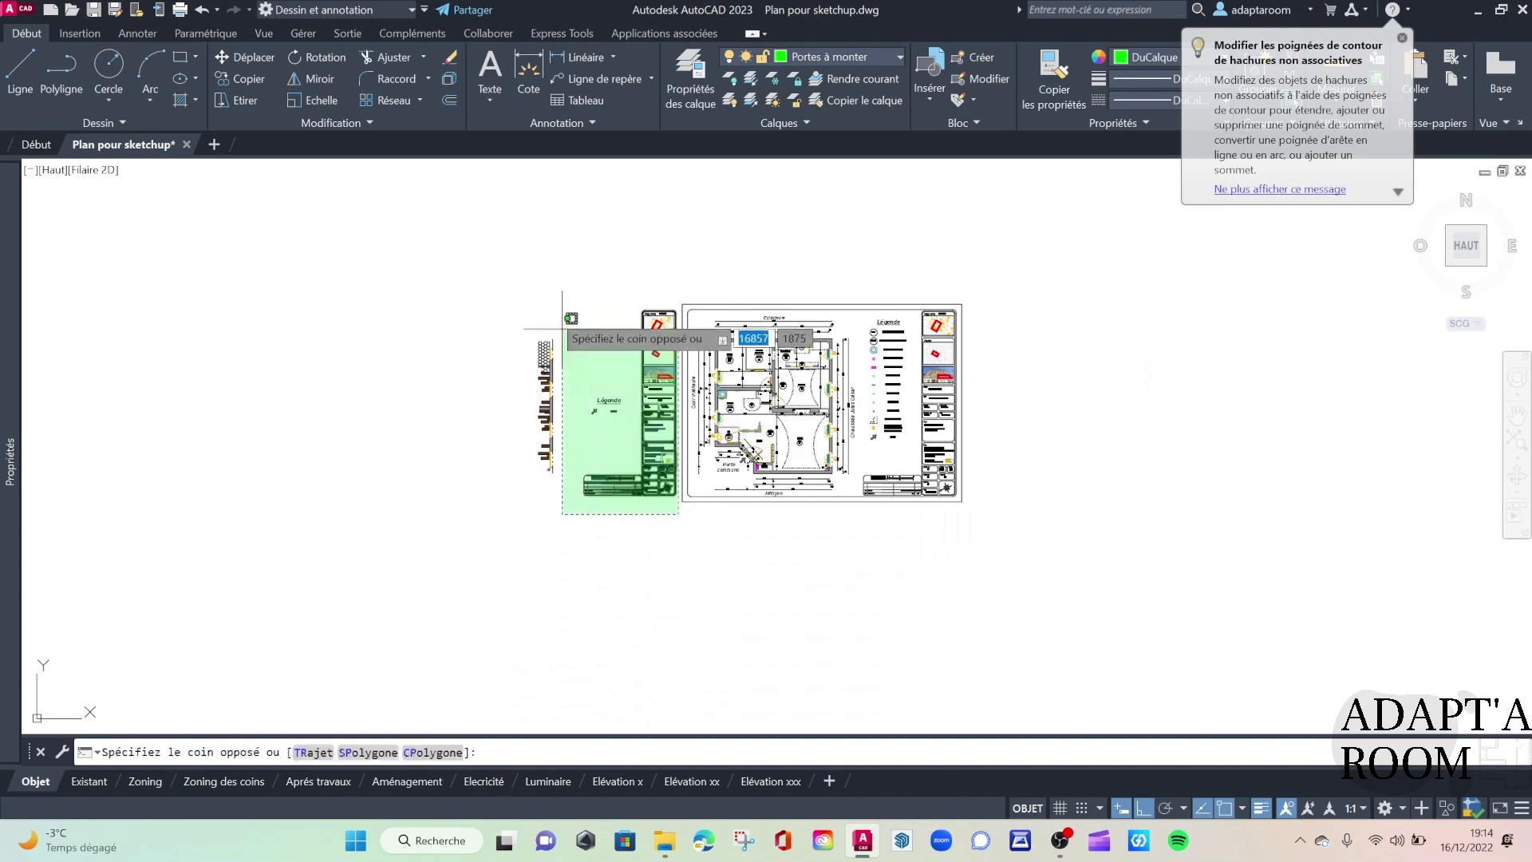
click(563, 328)
key(Delete)
middle_drag(612, 420, 296, 410)
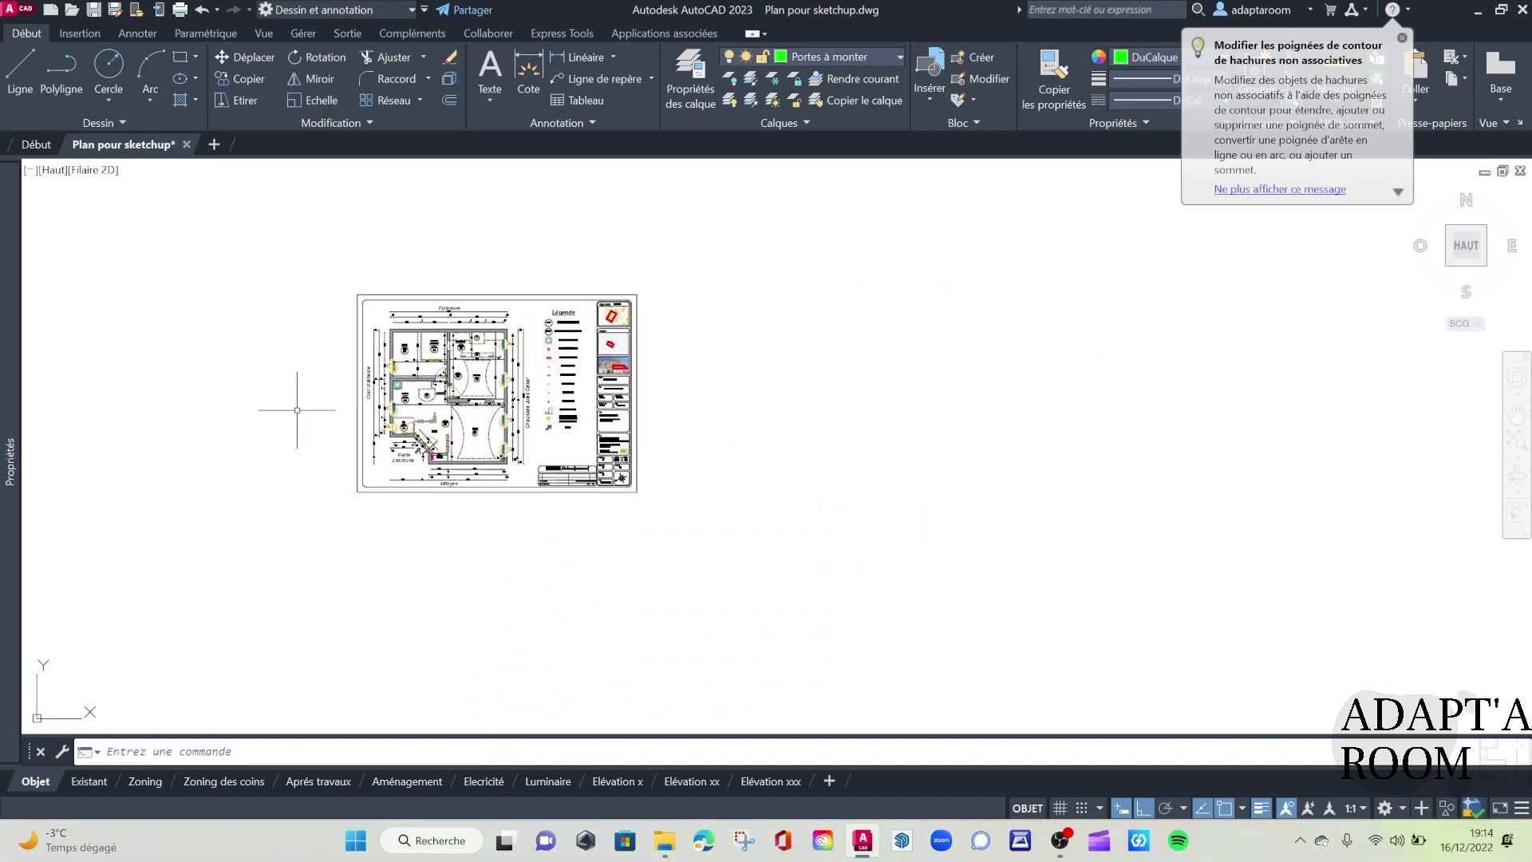
middle_drag(447, 361, 660, 399)
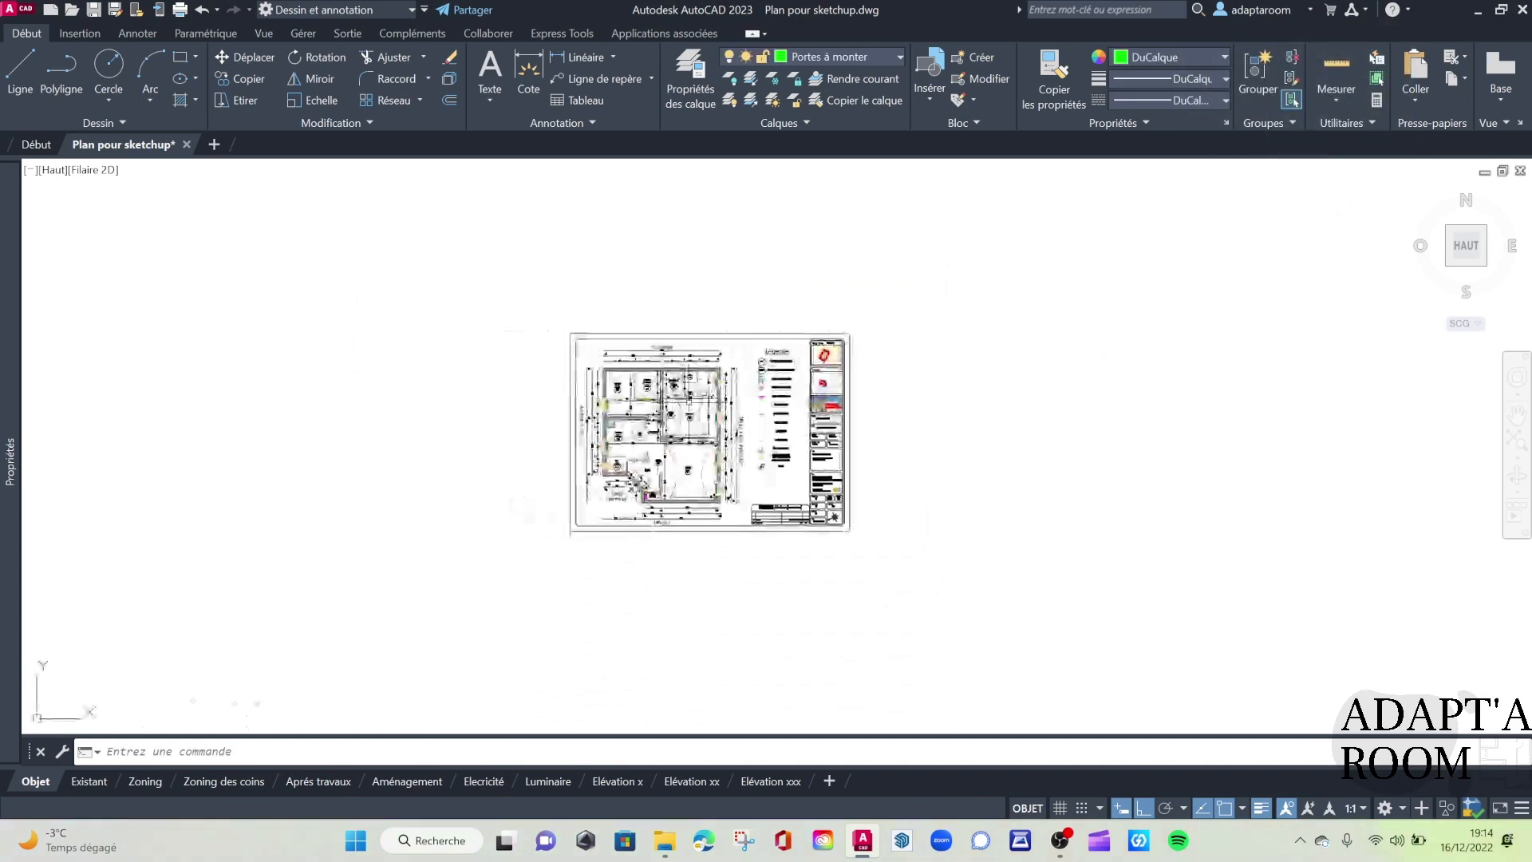
Erase the overall dimension line above the plan and the dimensions on the right half of the row beneath it.
scroll(685, 405, up, 4)
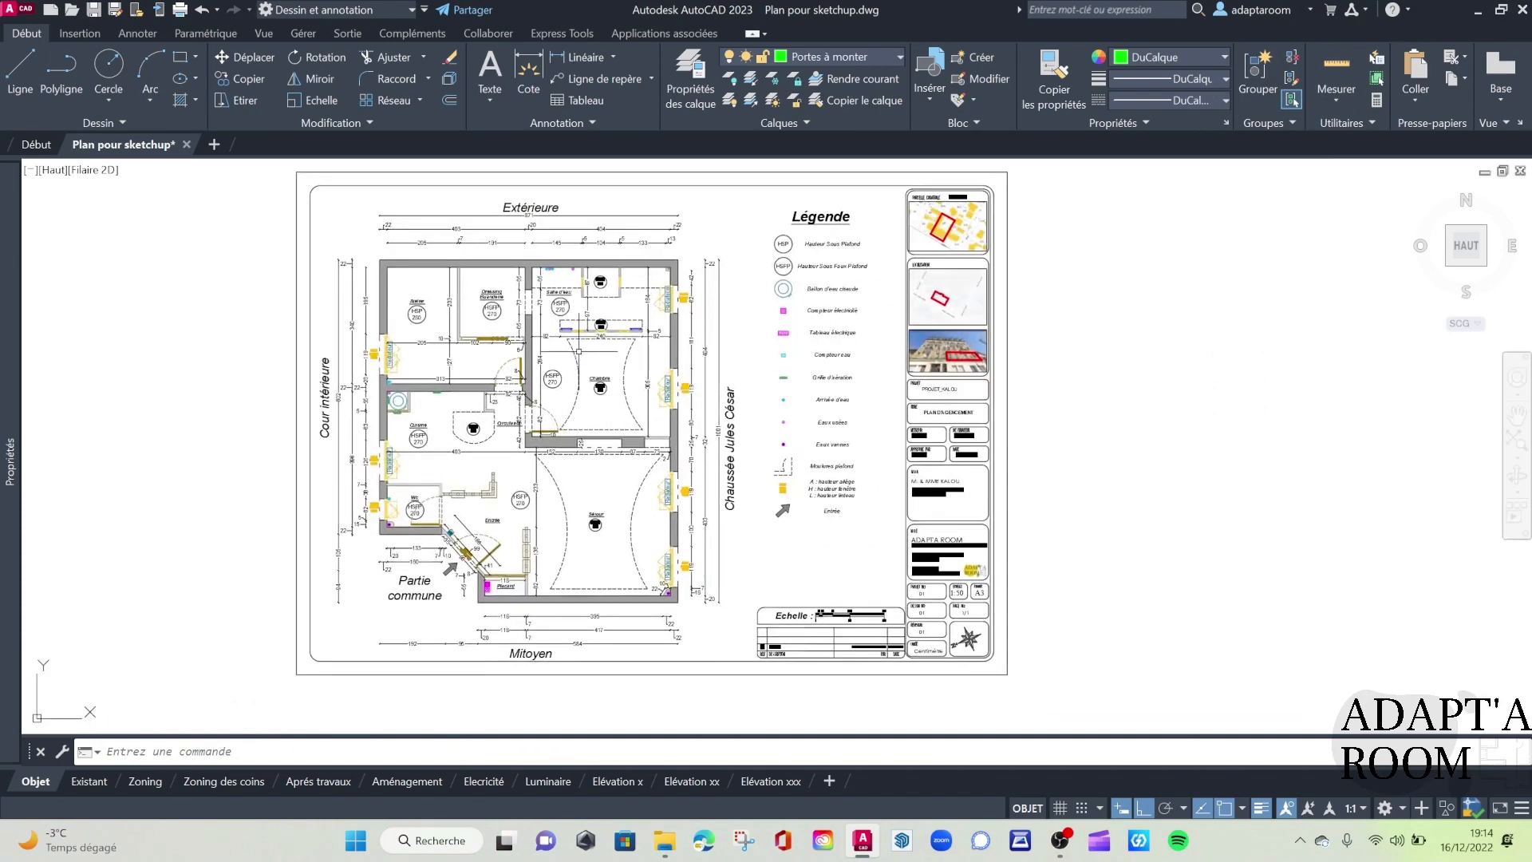
middle_drag(578, 351, 607, 359)
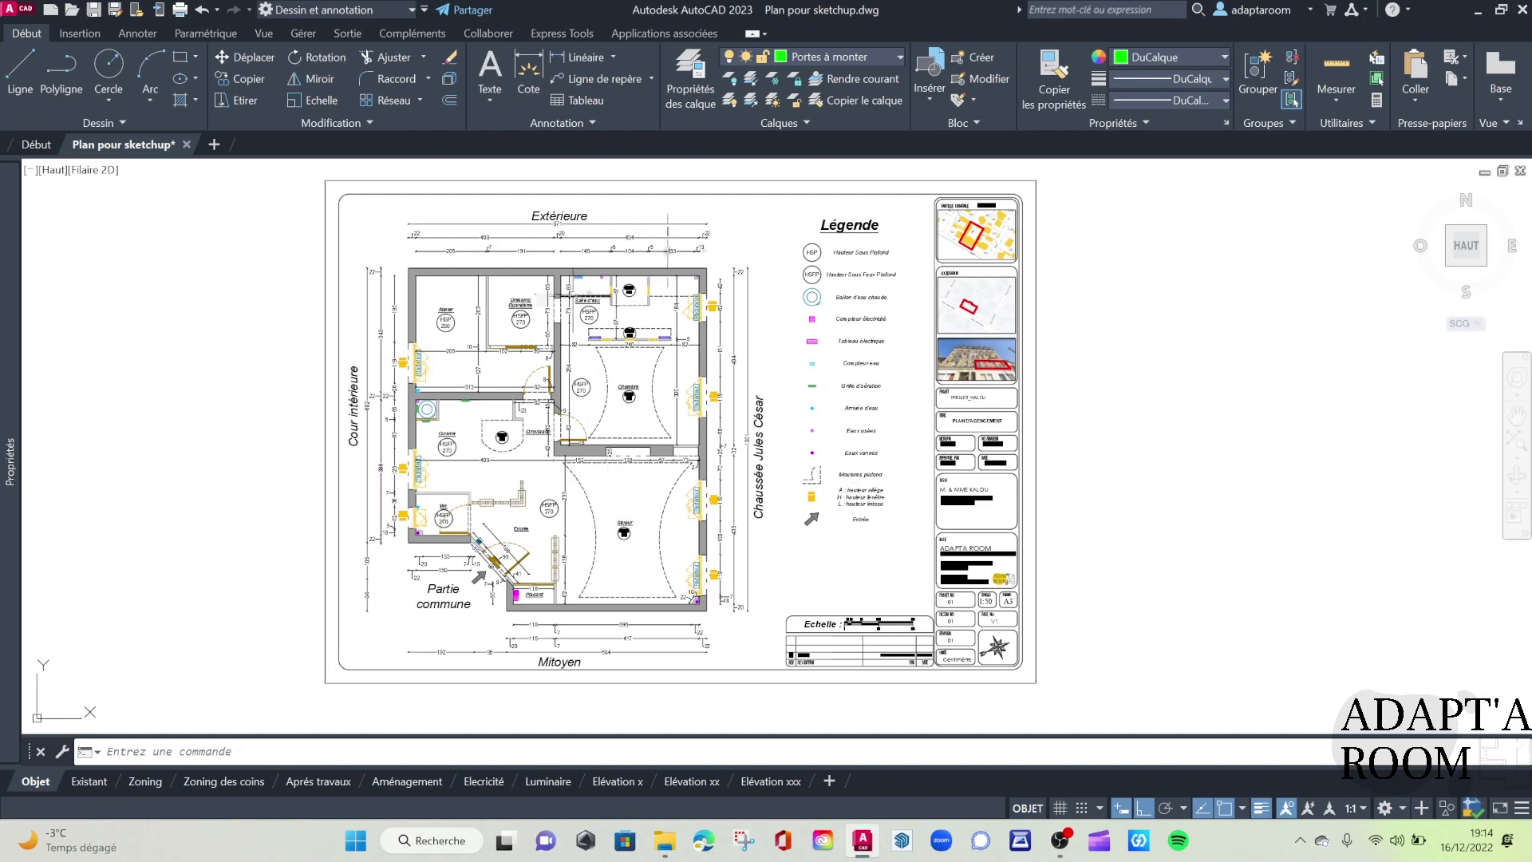
click(723, 244)
click(675, 216)
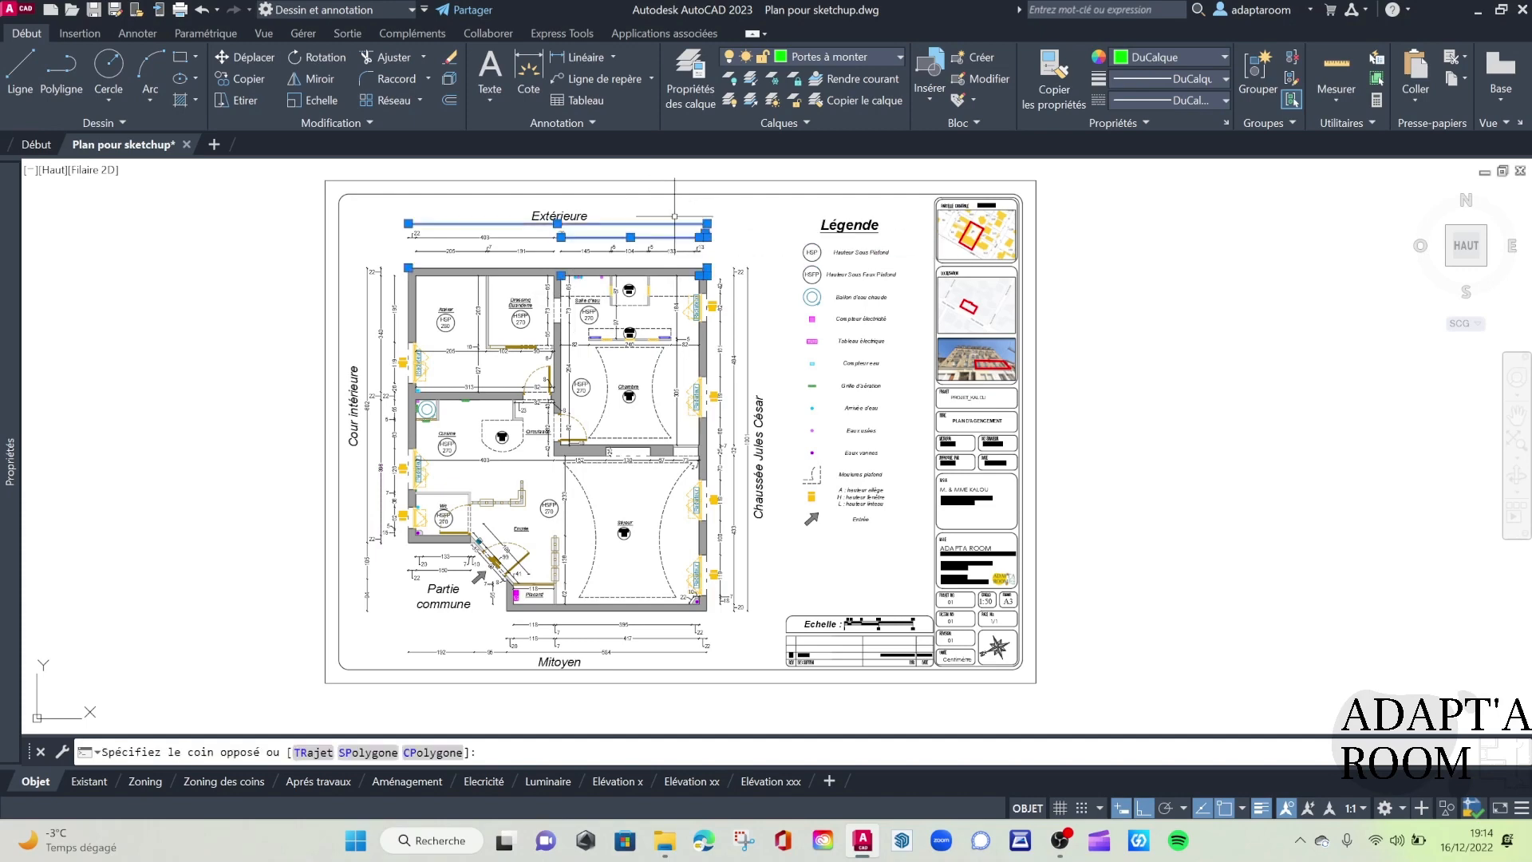
key(Escape)
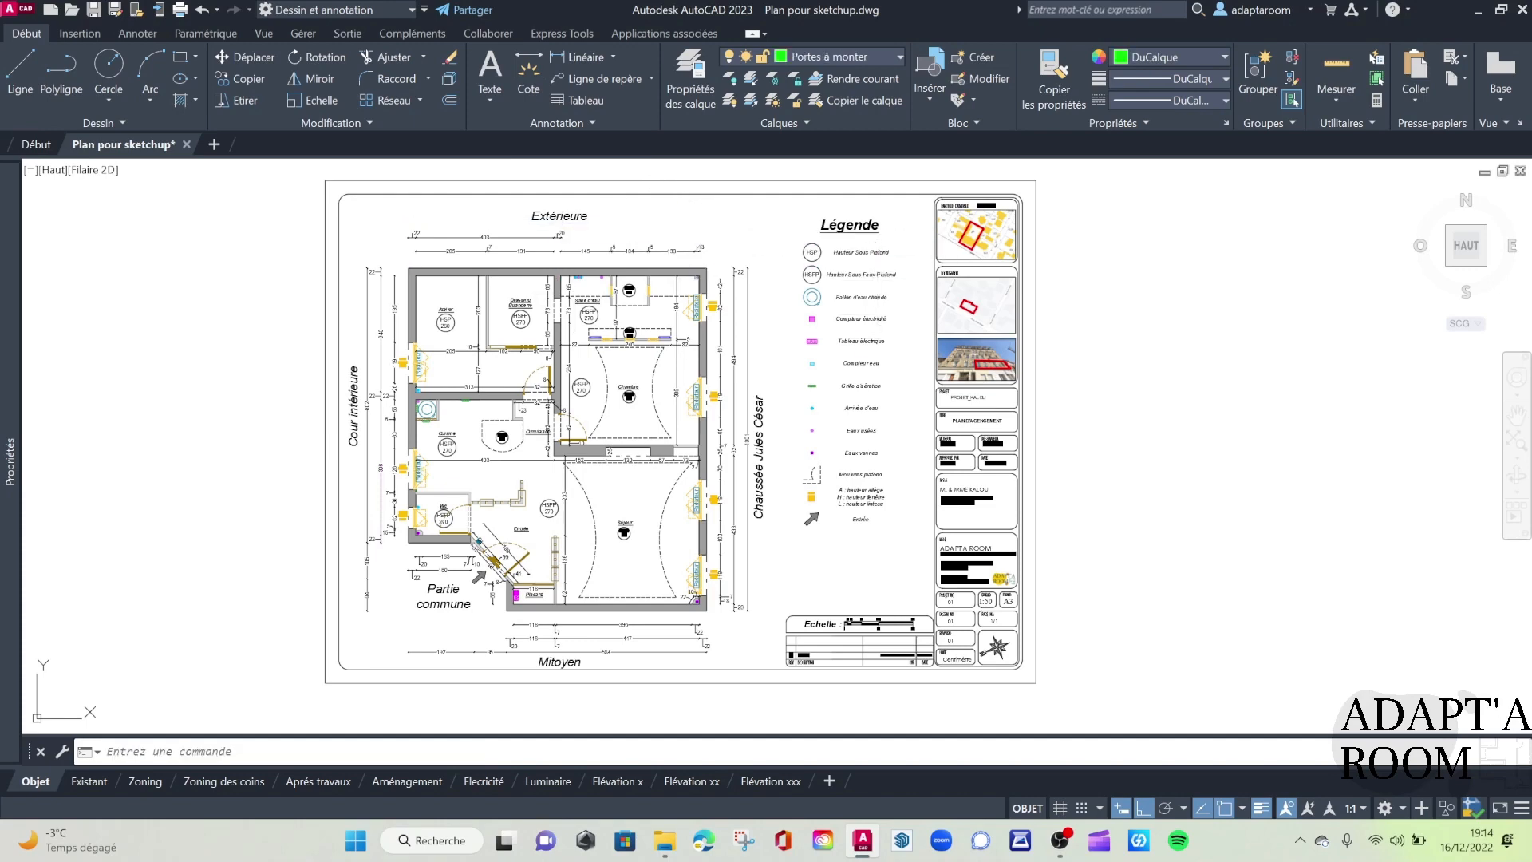
click(861, 340)
click(825, 260)
click(851, 306)
key(Escape)
middle_drag(627, 259, 662, 262)
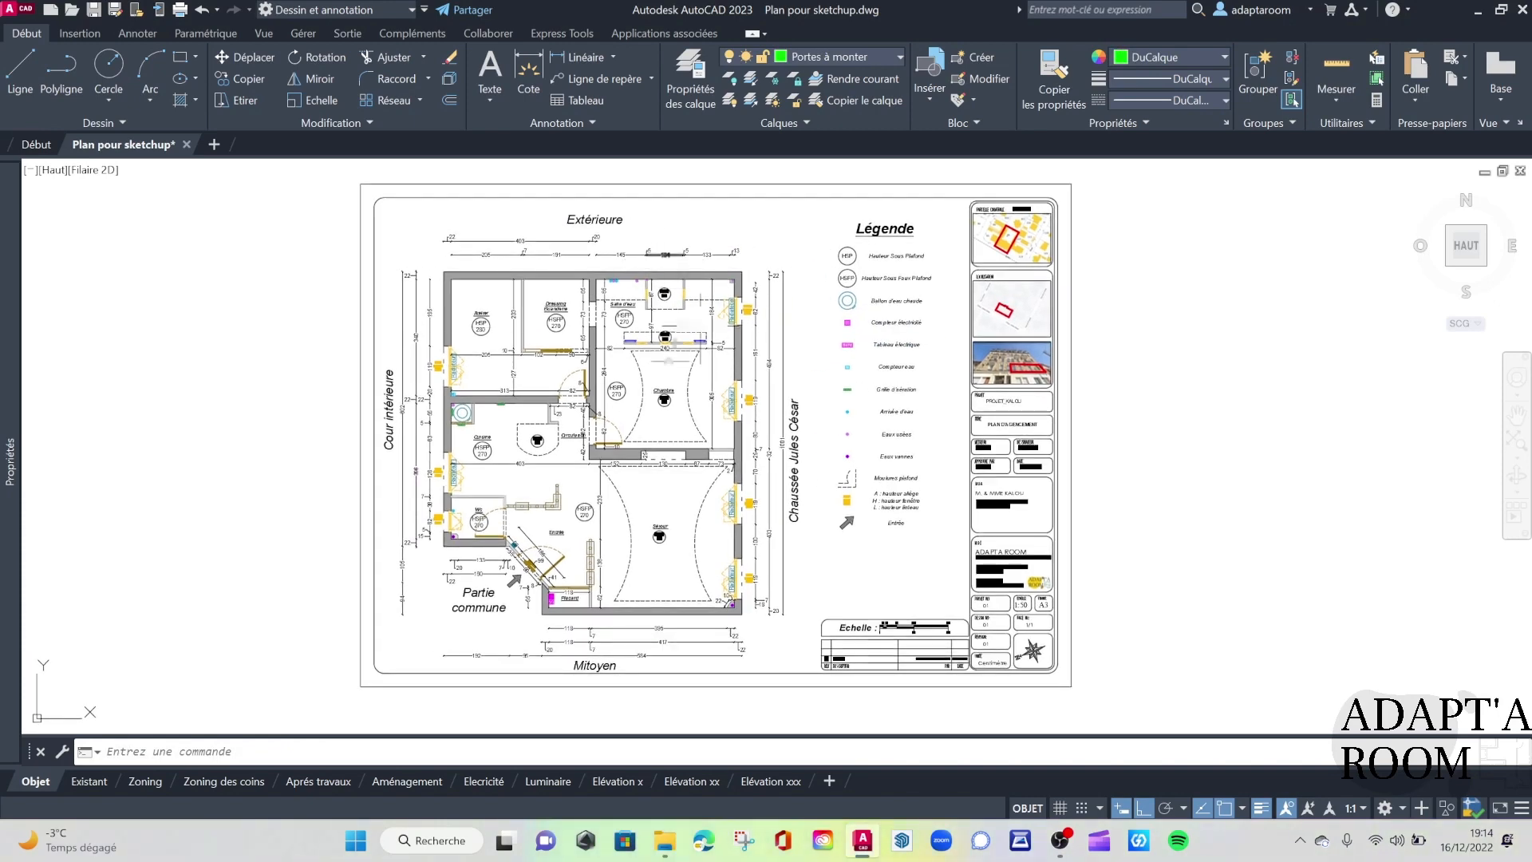
Turn off the layers Murs porteur, Hachures cloisons and Hachures porteurs in the layer properties manager.
click(689, 73)
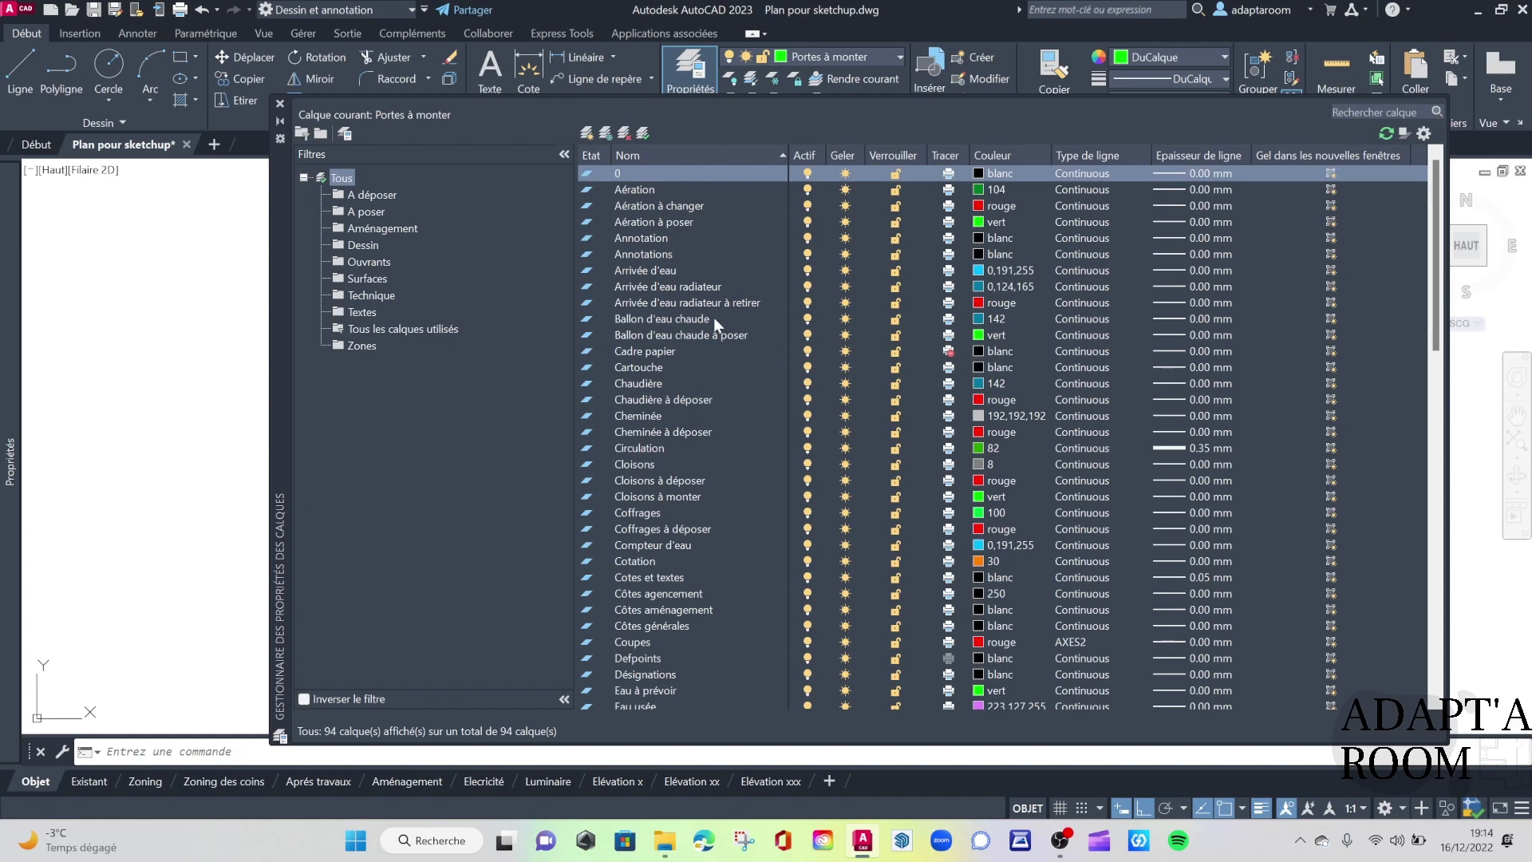
scroll(683, 328, down, 12)
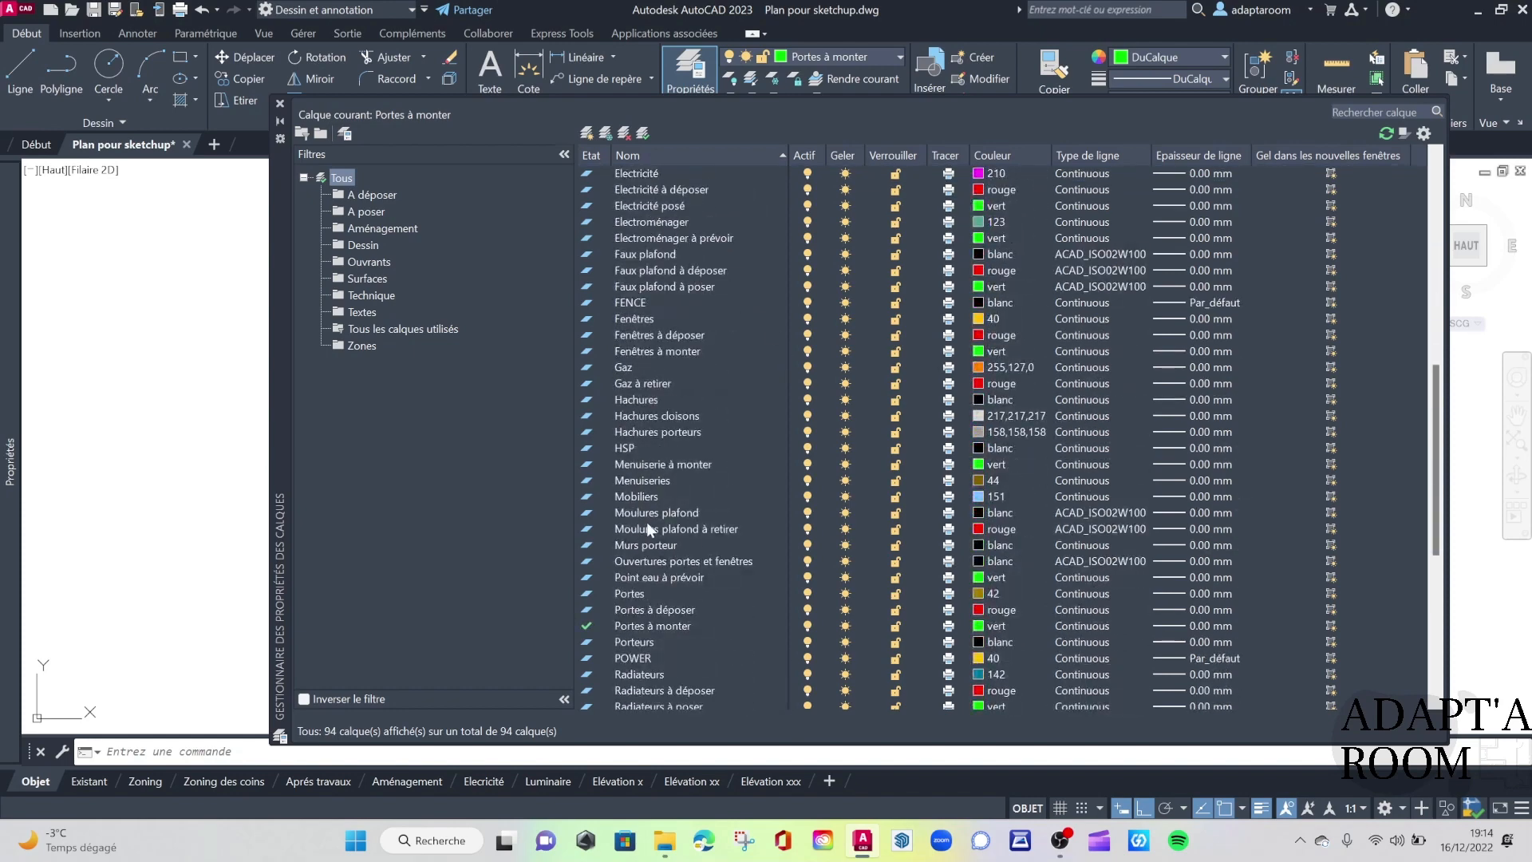
click(807, 547)
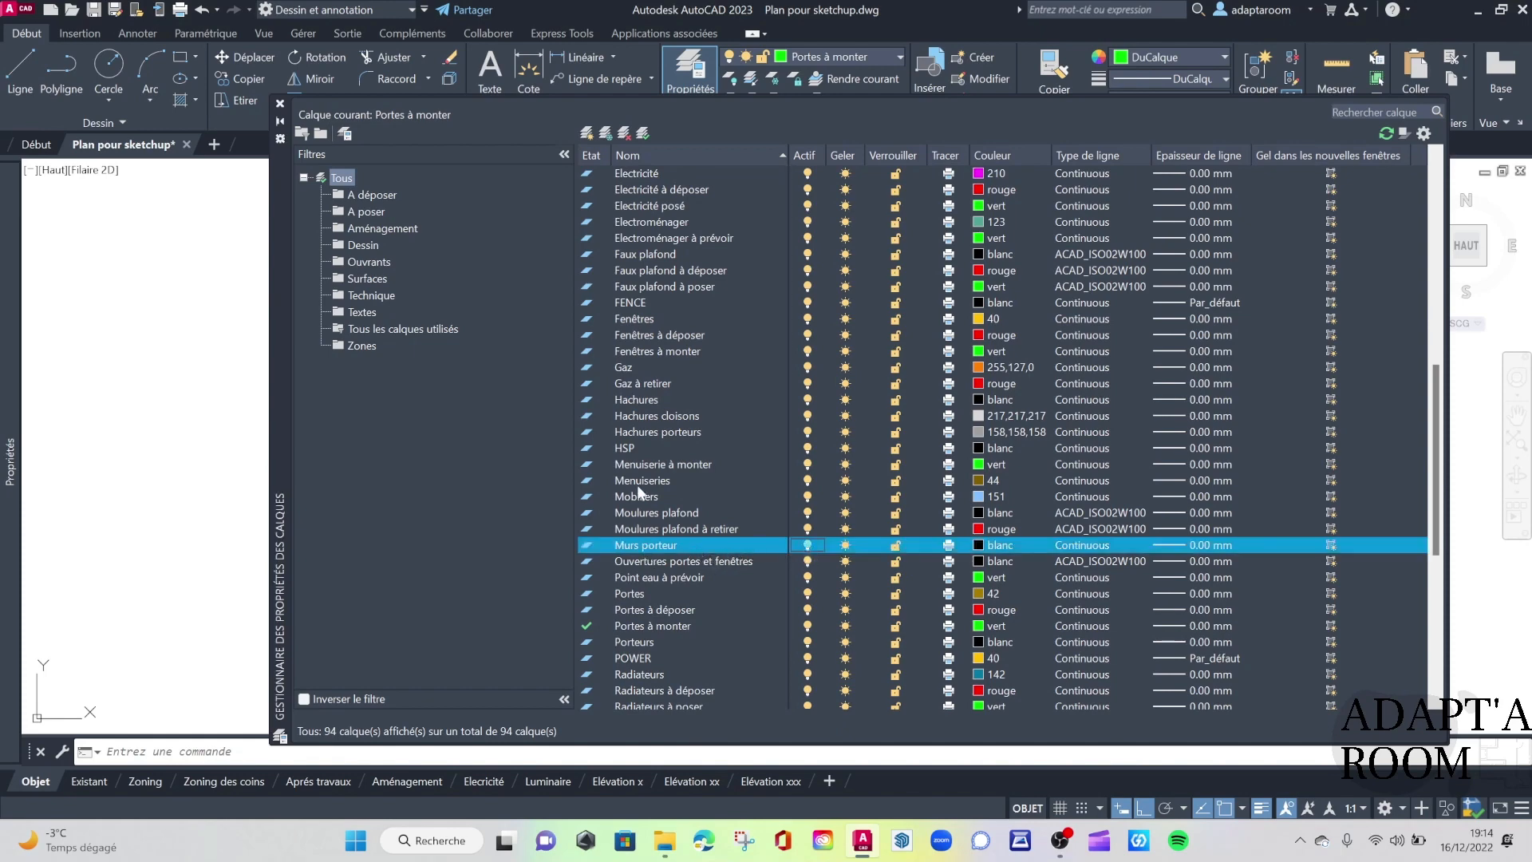
click(807, 416)
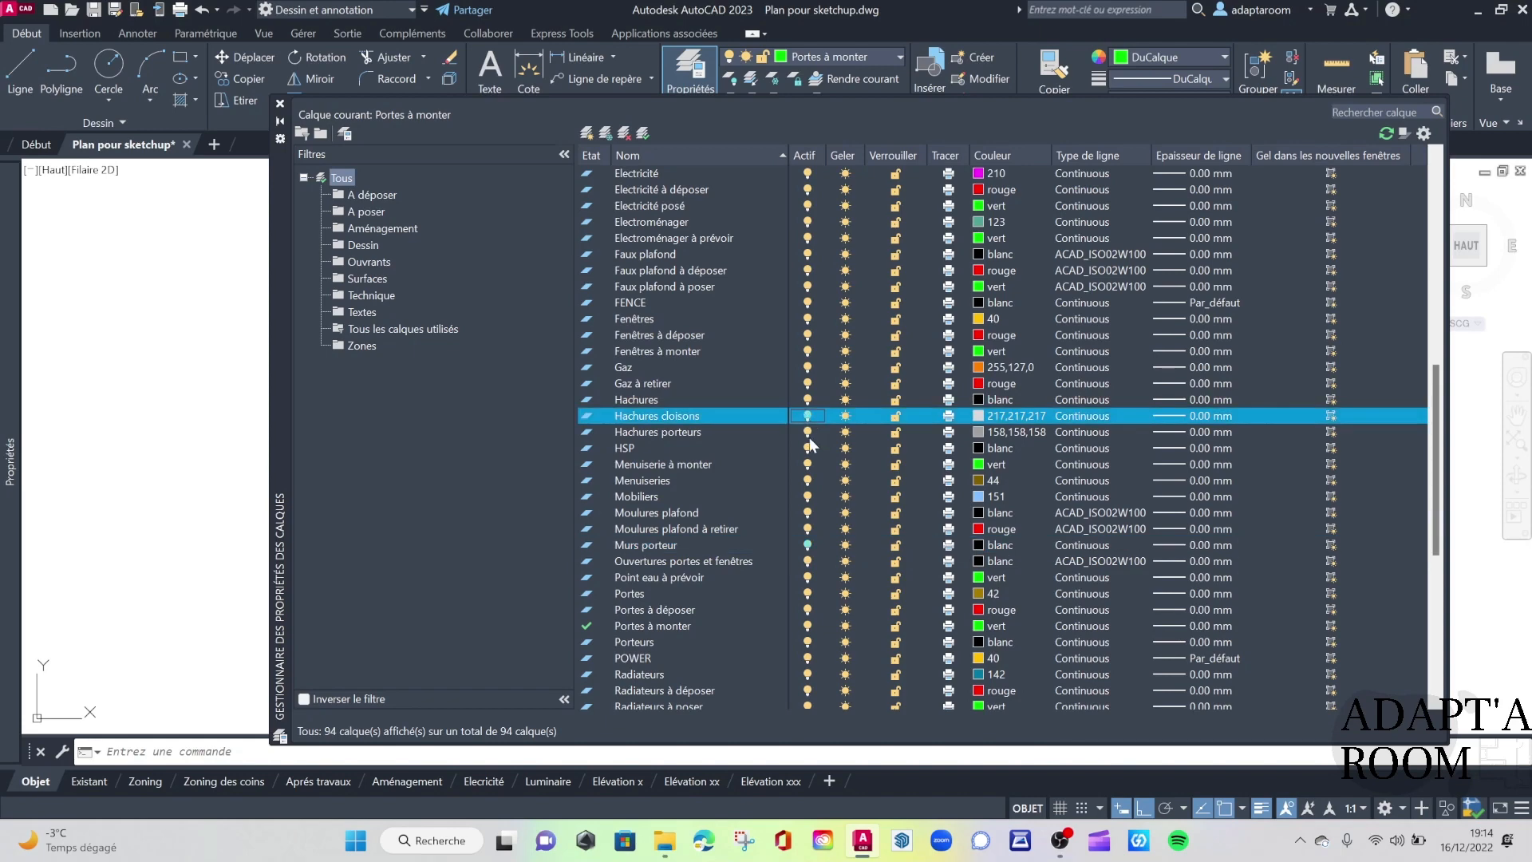
click(807, 432)
Turn off the layers Cloisons and Fenêtres.
scroll(669, 439, up, 6)
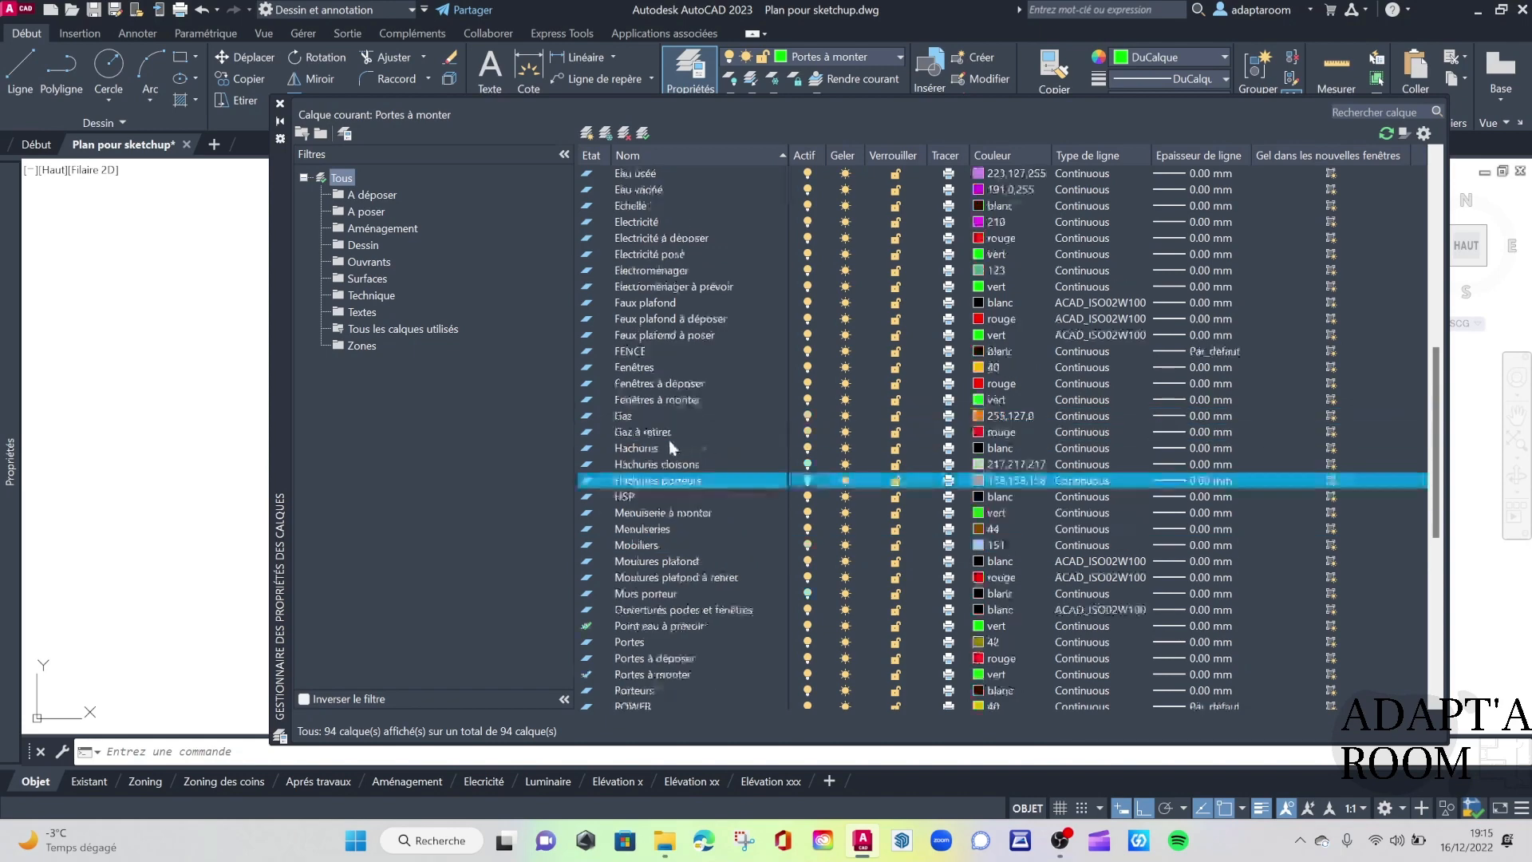
scroll(663, 337, up, 3)
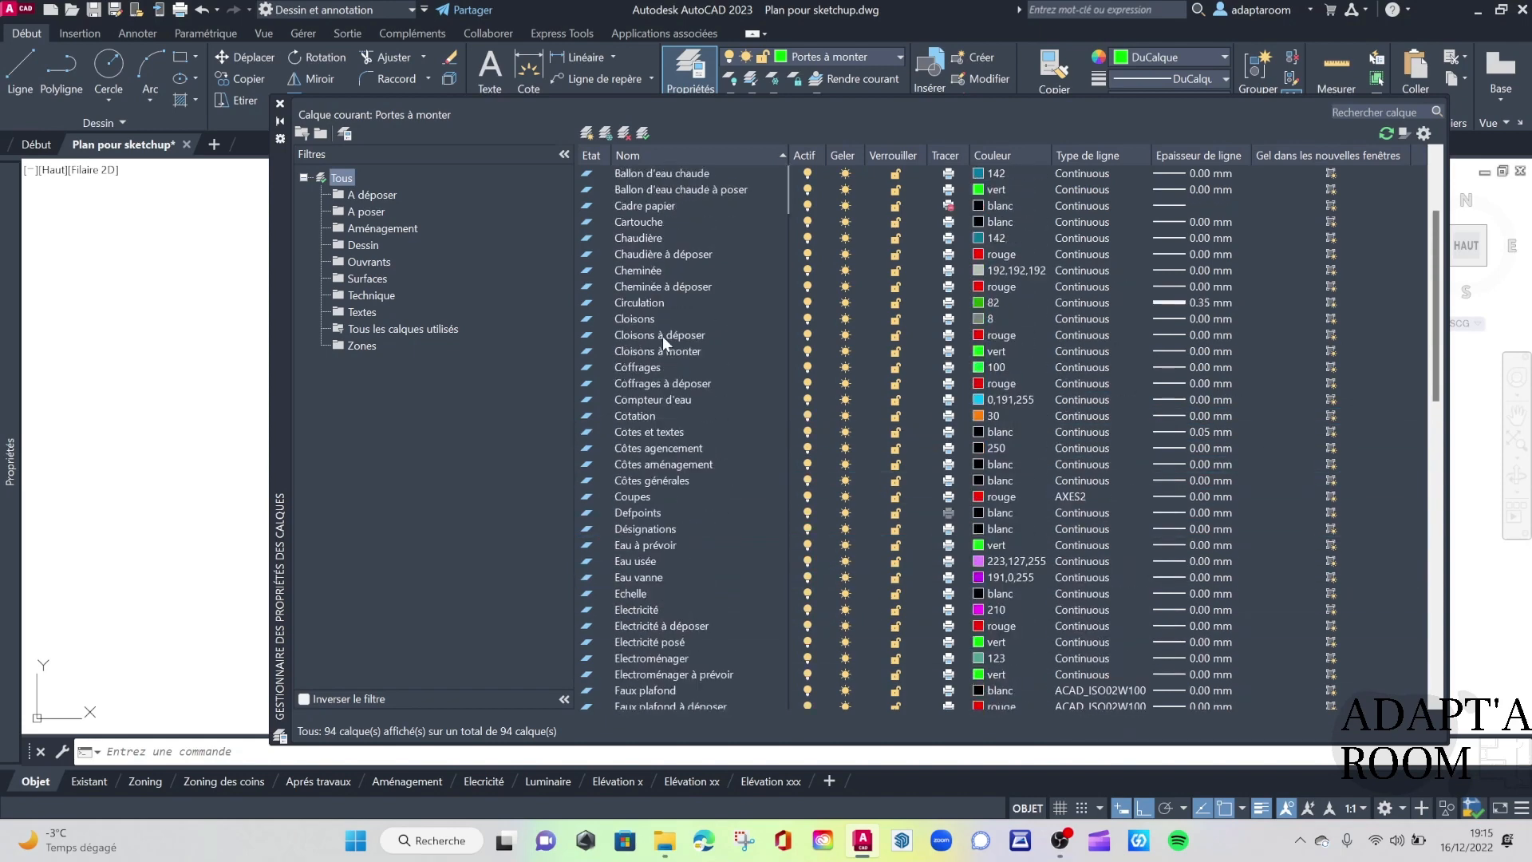
click(806, 320)
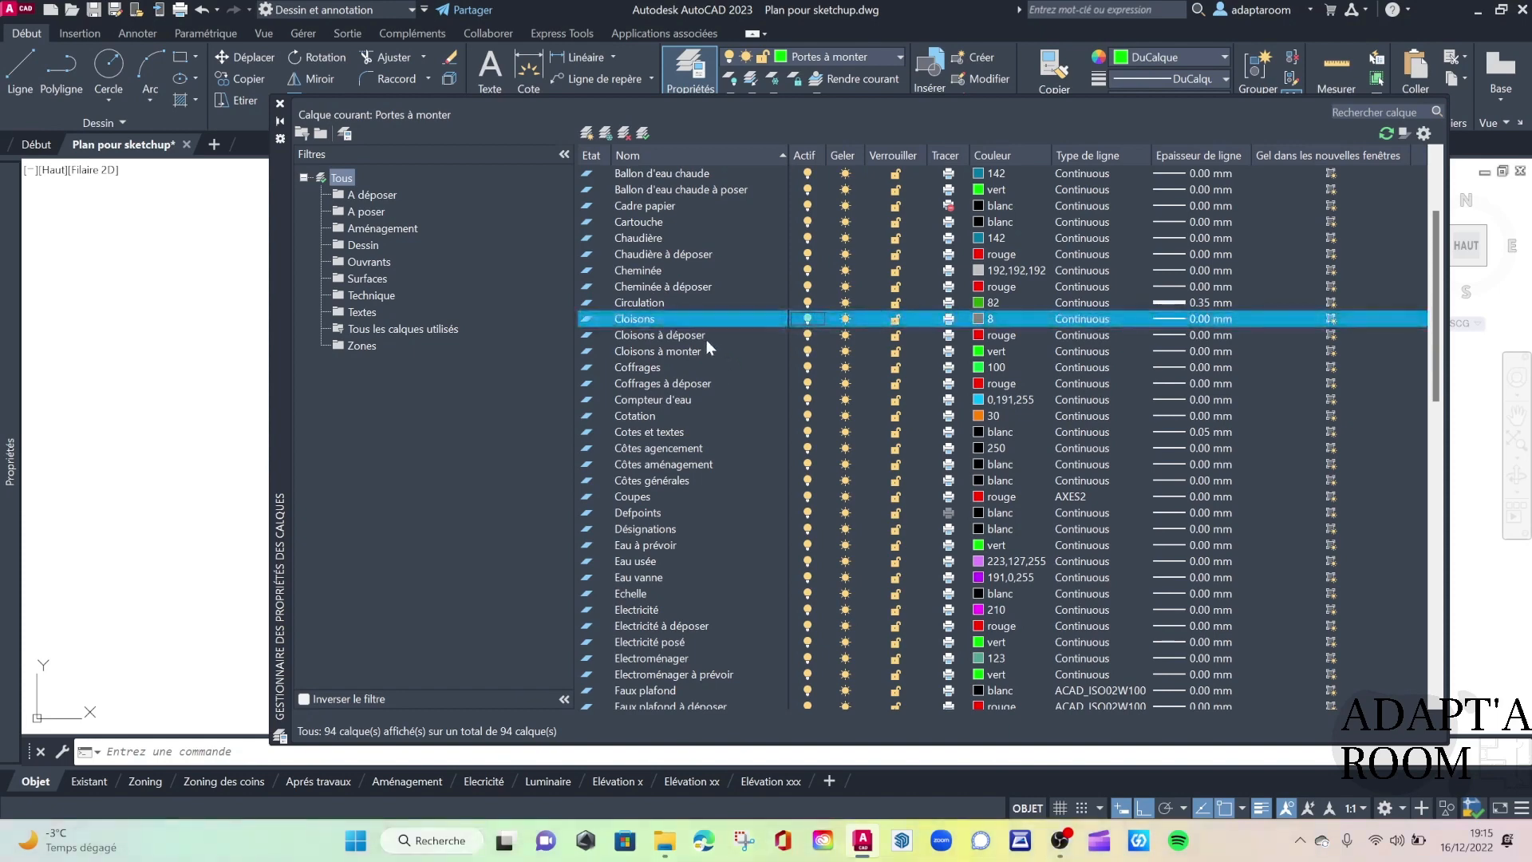
scroll(639, 351, down, 1)
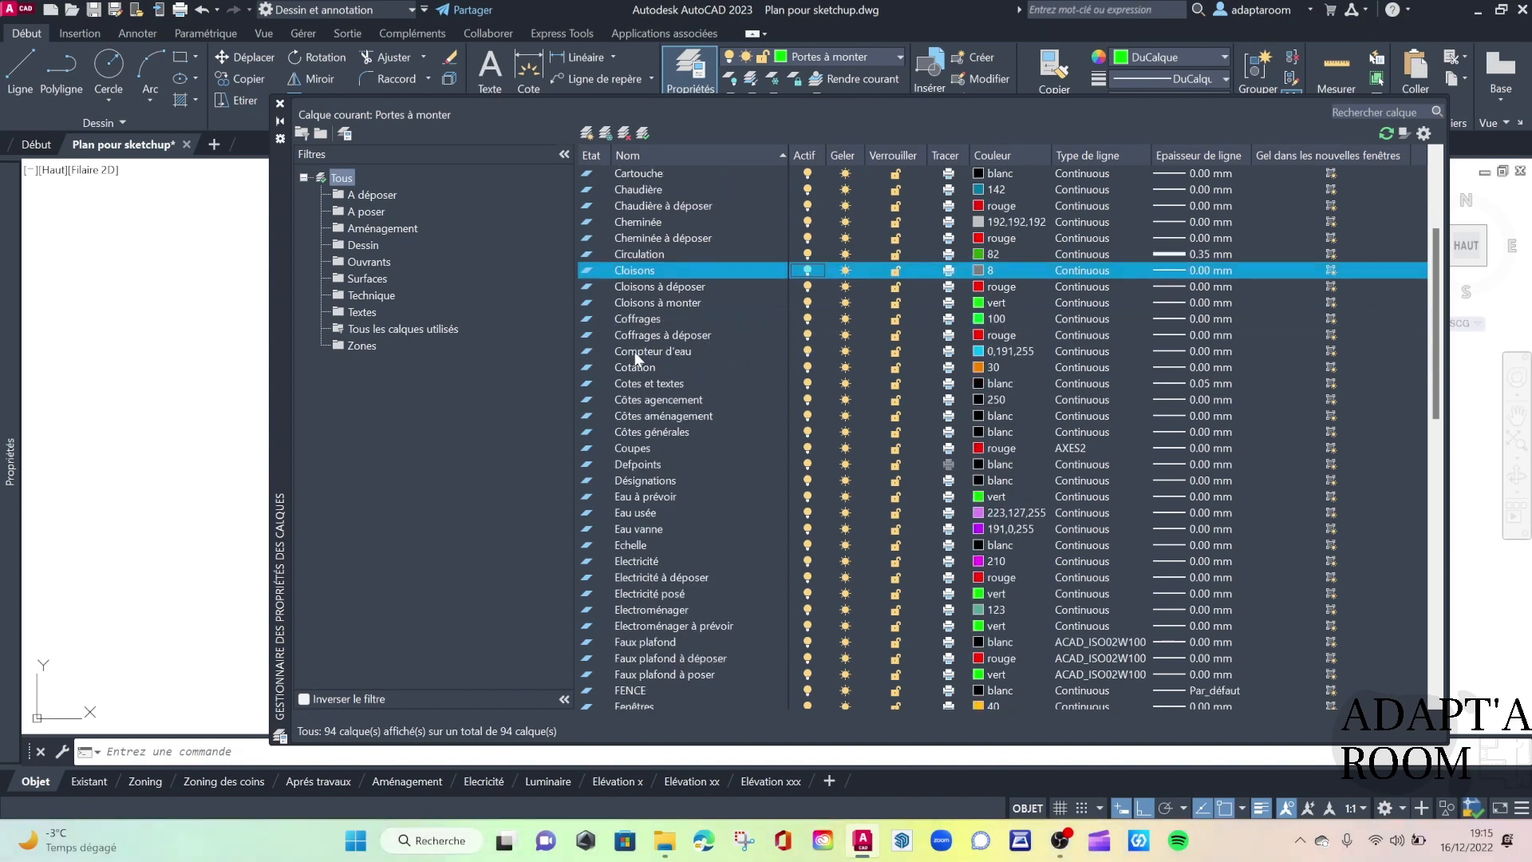
scroll(639, 375, down, 1)
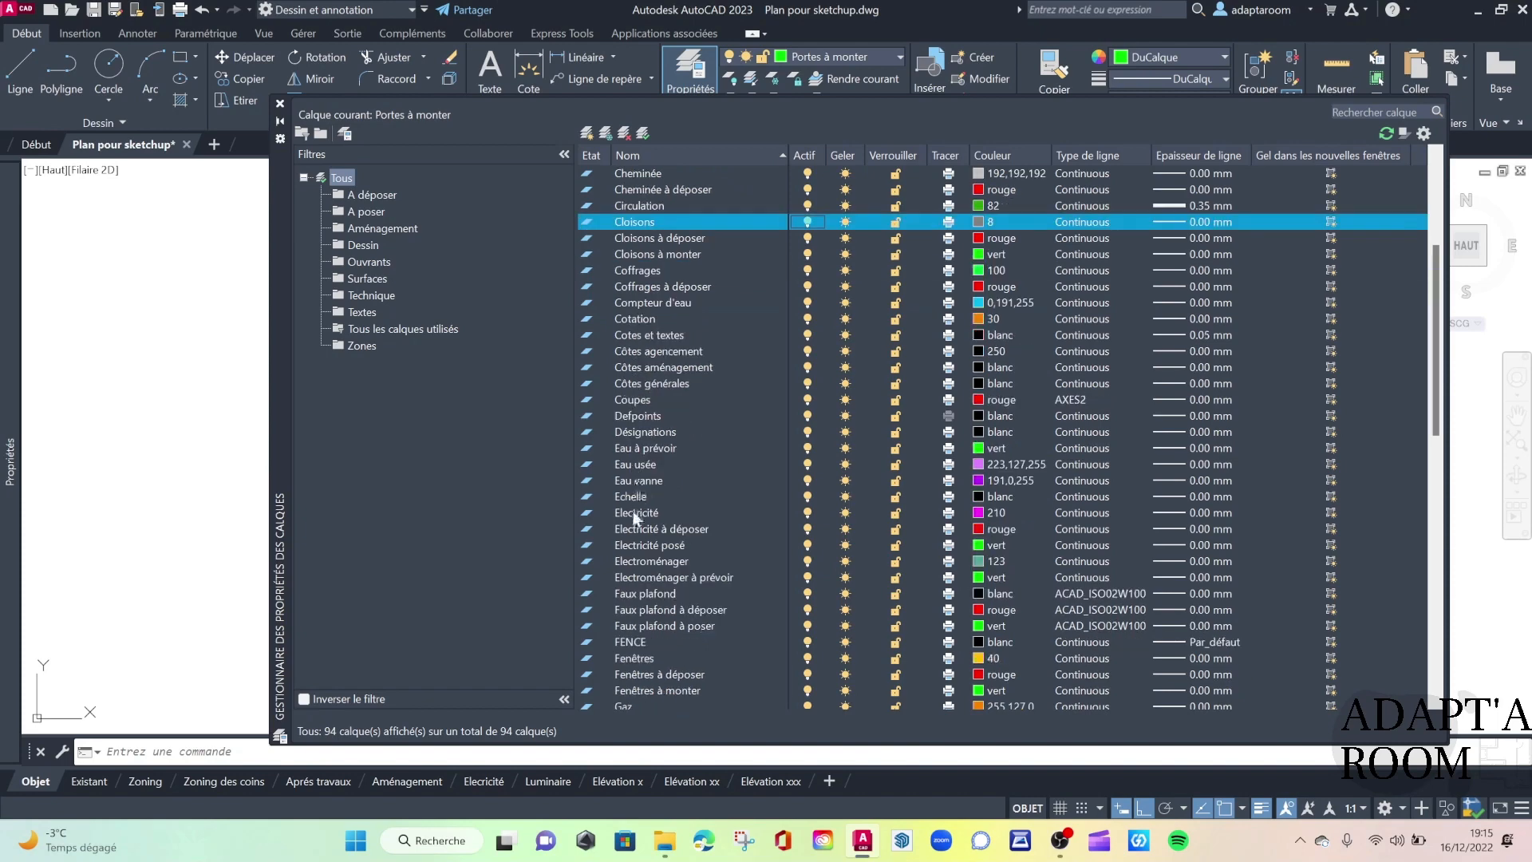
scroll(633, 510, down, 2)
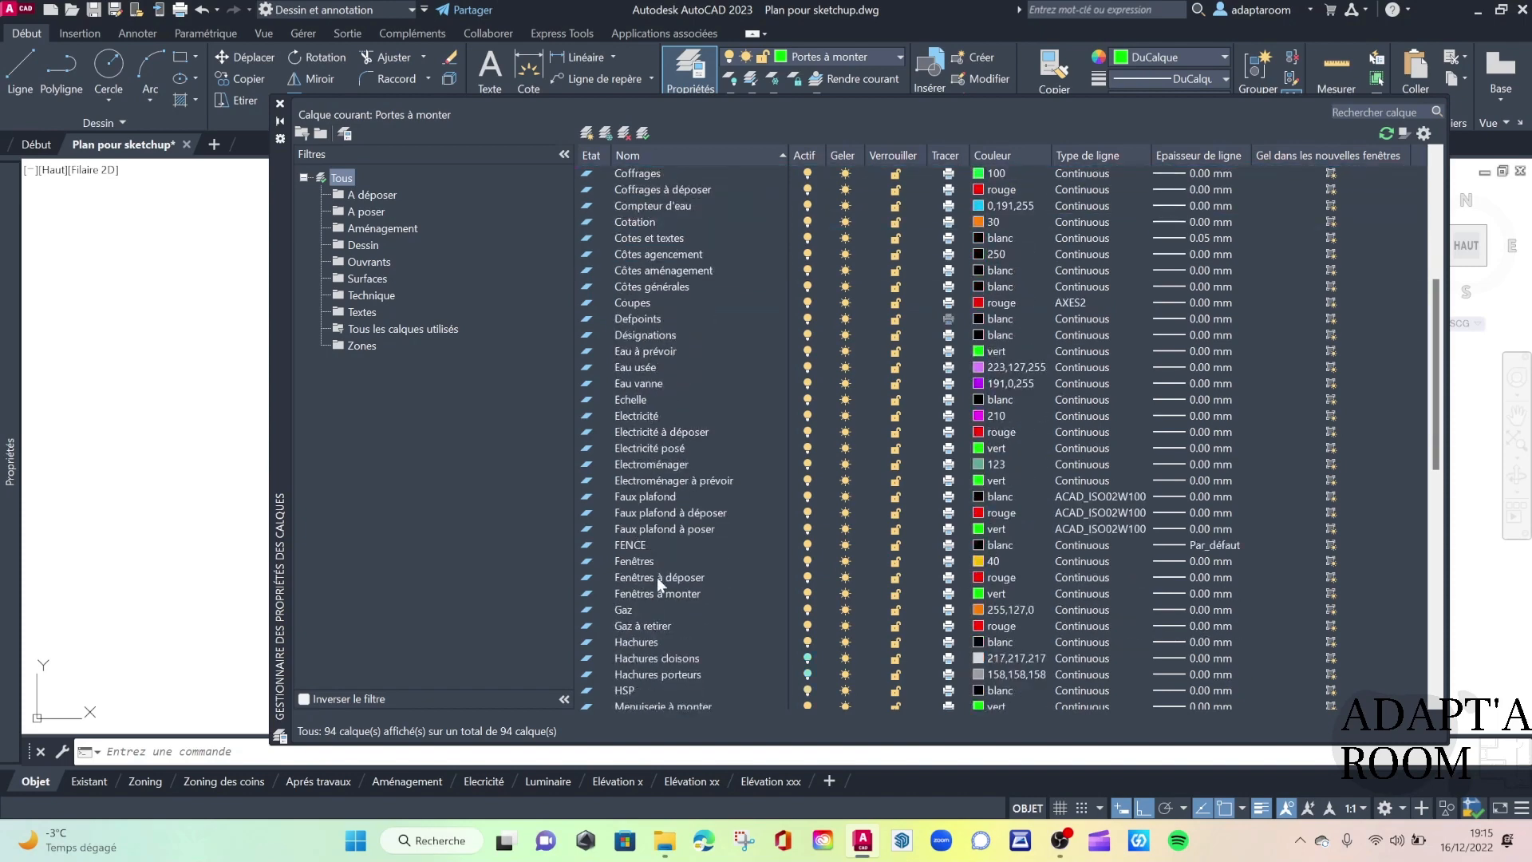
click(808, 563)
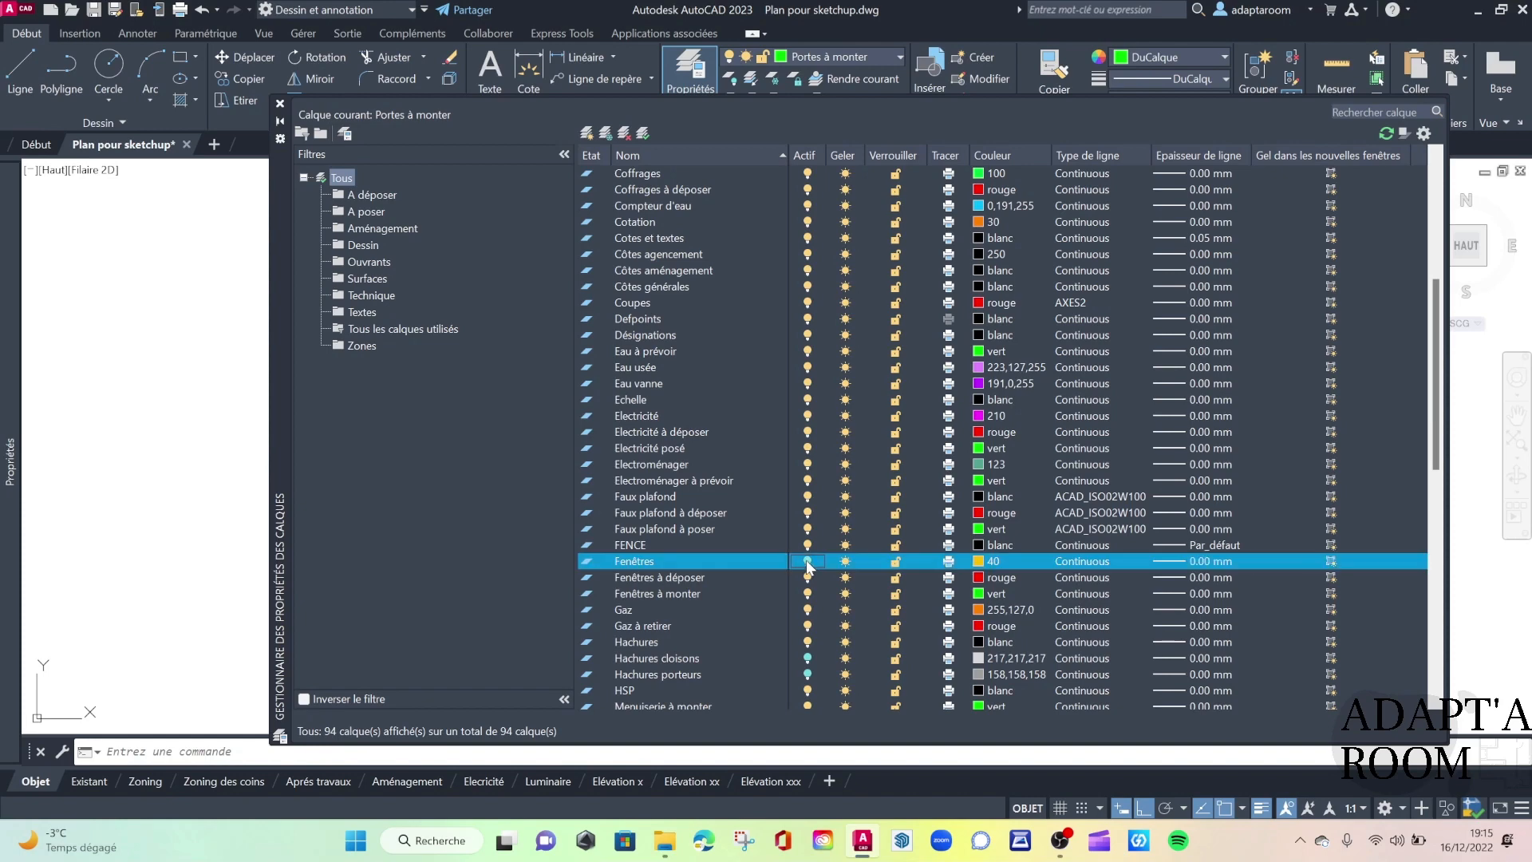
Turn off the layers Portes and Menuiseries and close the layer properties manager.
scroll(646, 533, down, 3)
scroll(638, 515, down, 1)
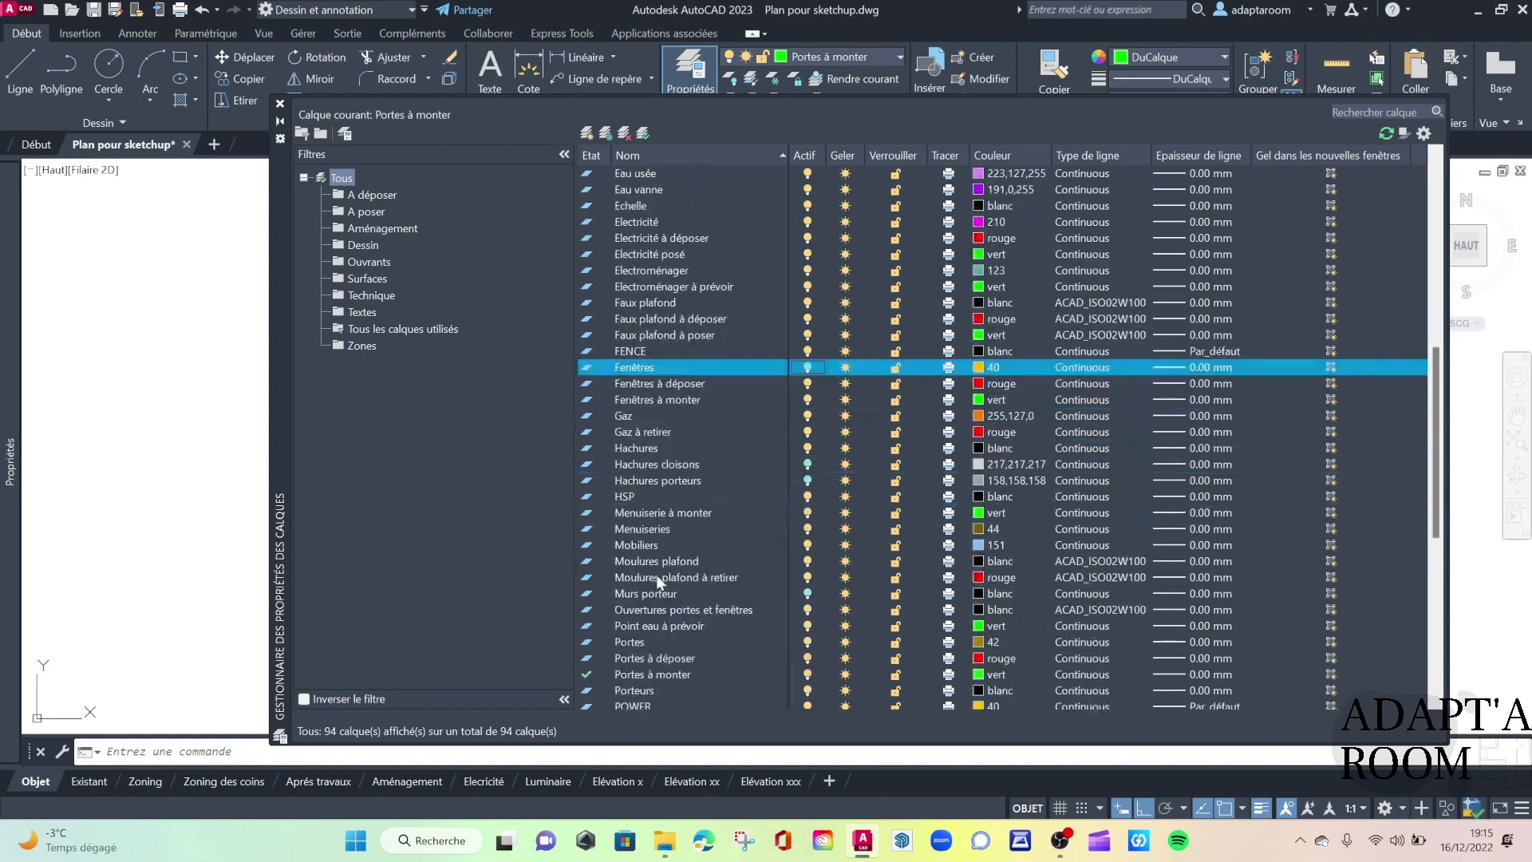
click(808, 643)
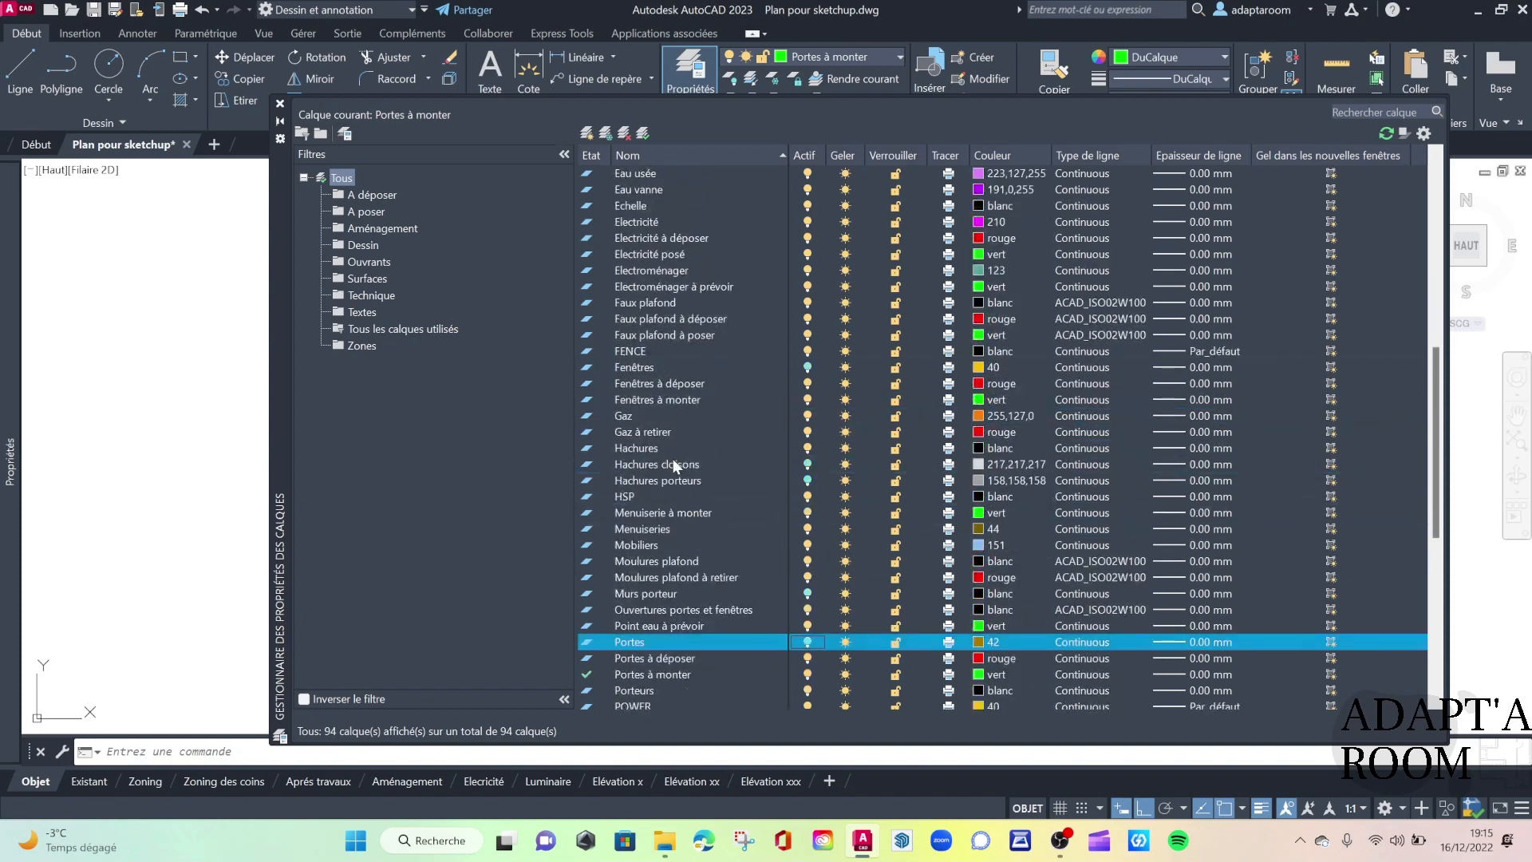
scroll(643, 351, down, 3)
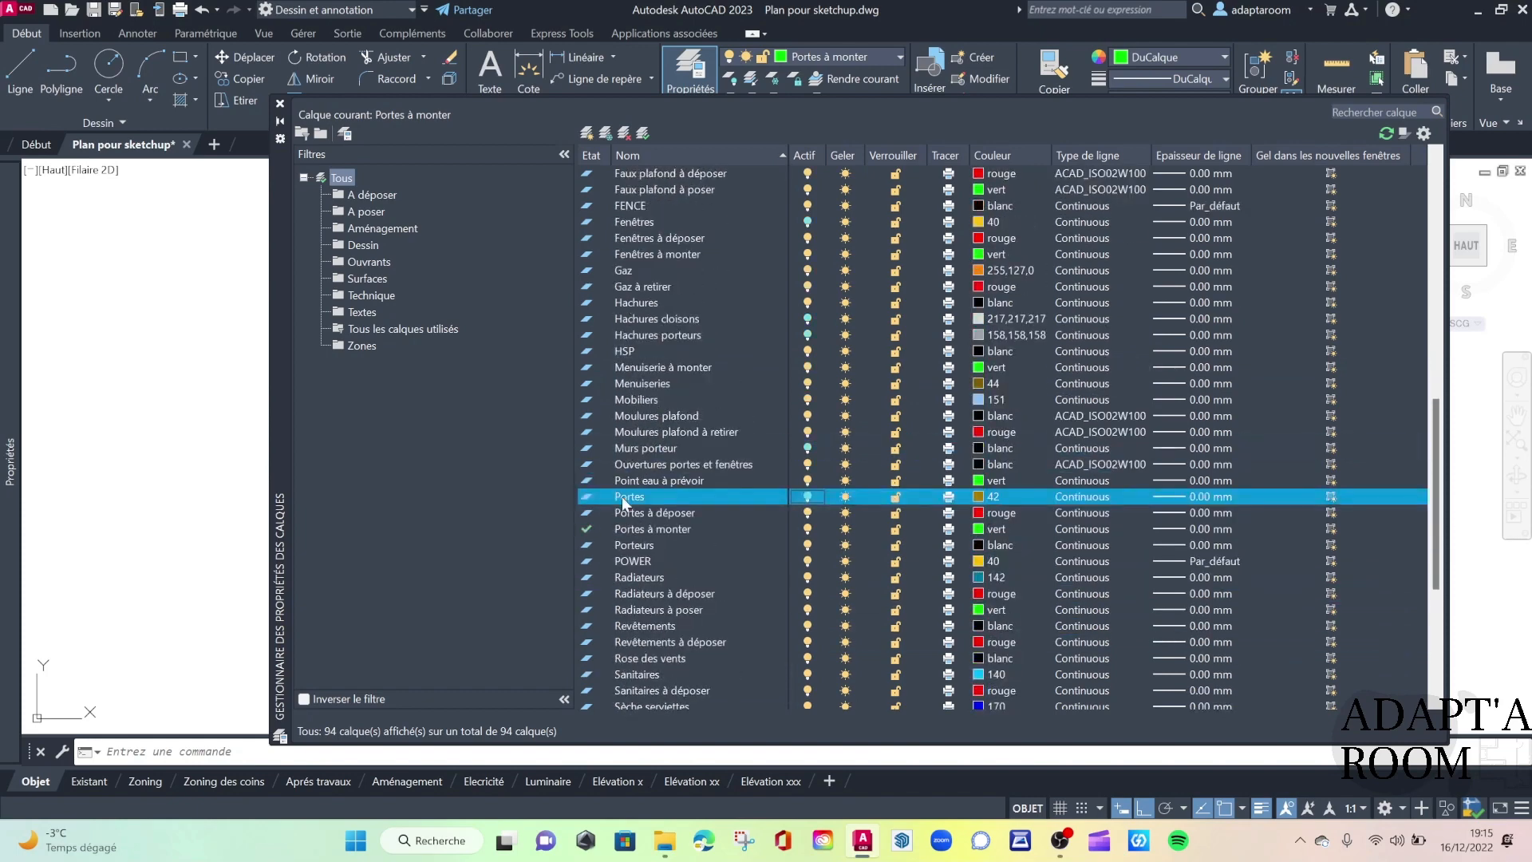
scroll(656, 474, up, 1)
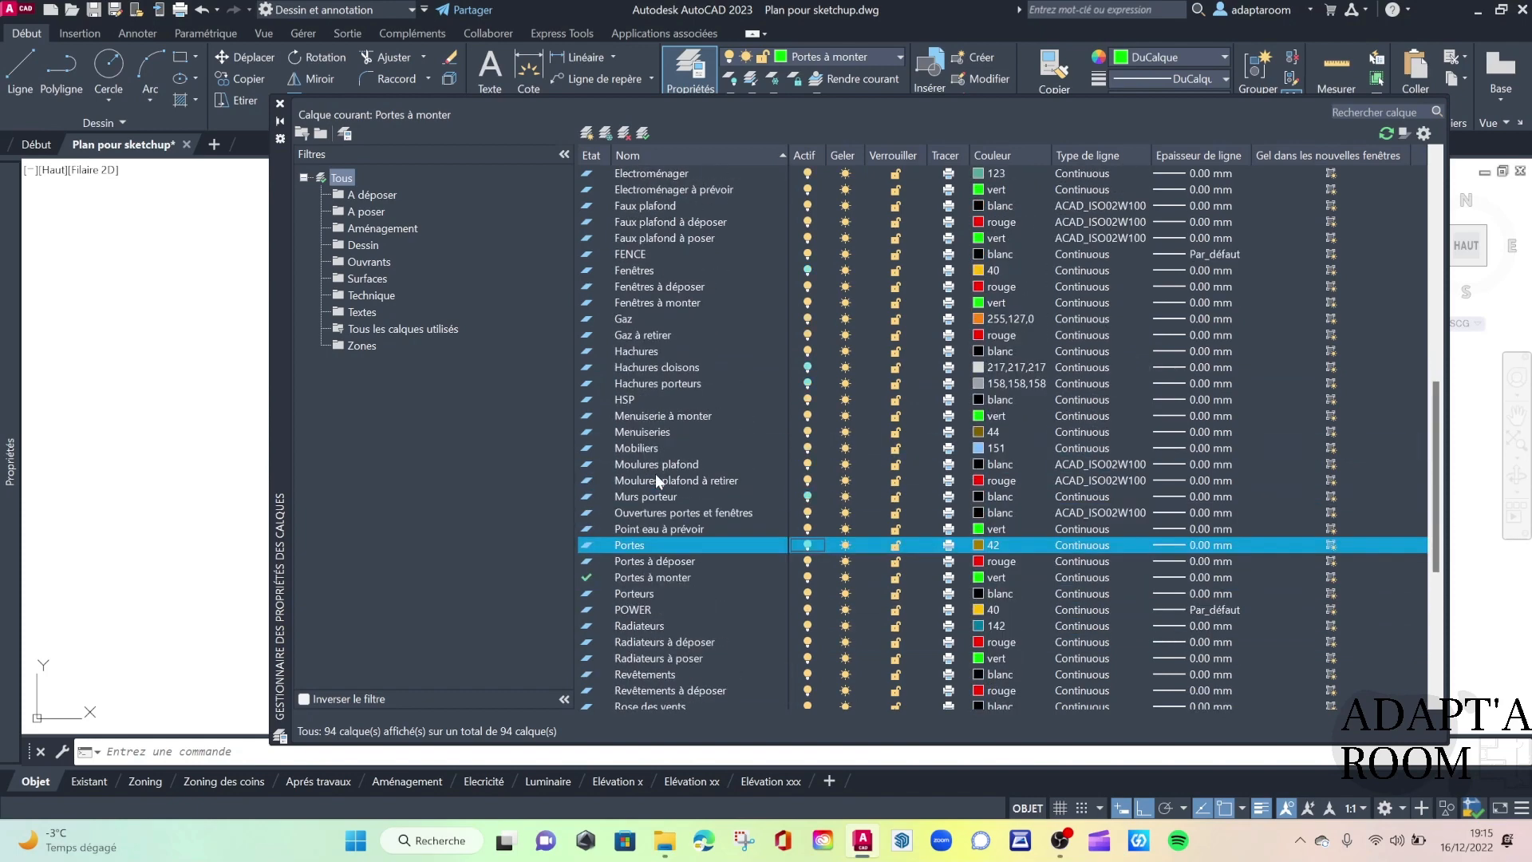
click(798, 432)
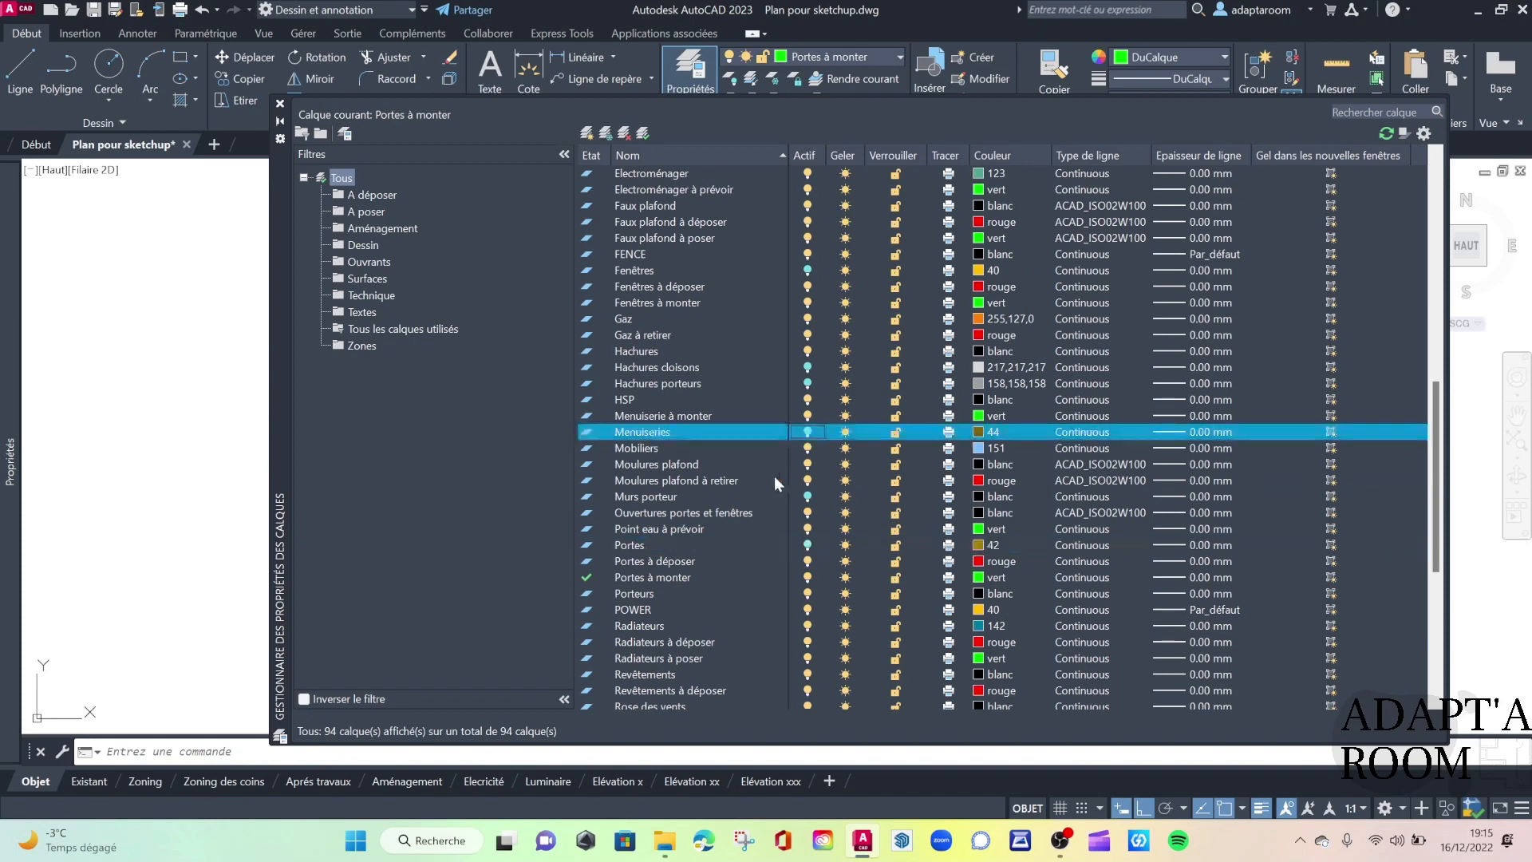
click(281, 102)
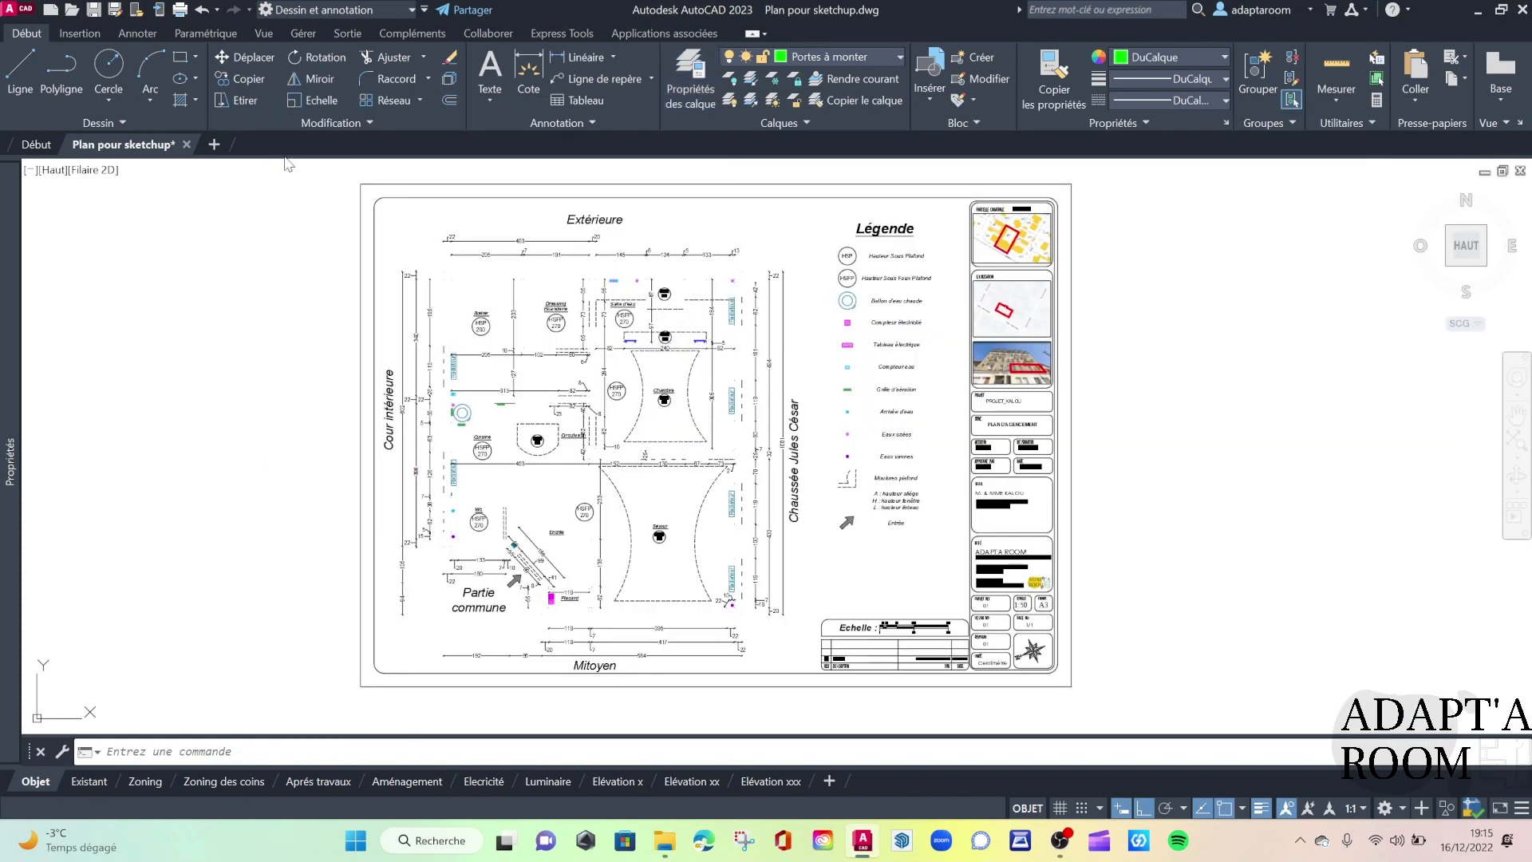
Erase everything still visible on the sheet, including dimensions, texts, legend, frame and title block.
scroll(1071, 475, down, 2)
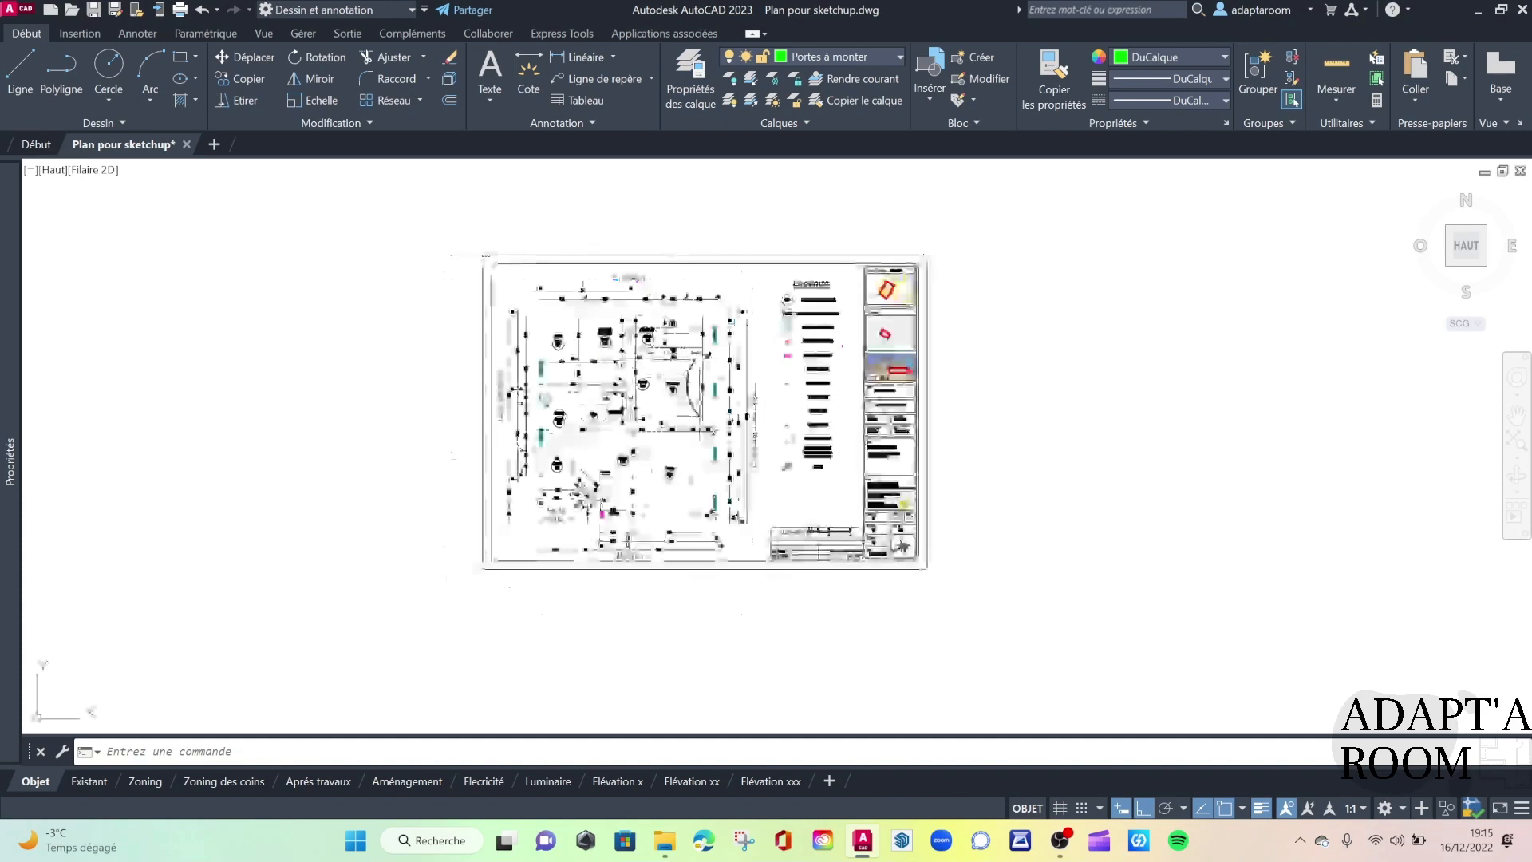
click(1075, 659)
click(349, 223)
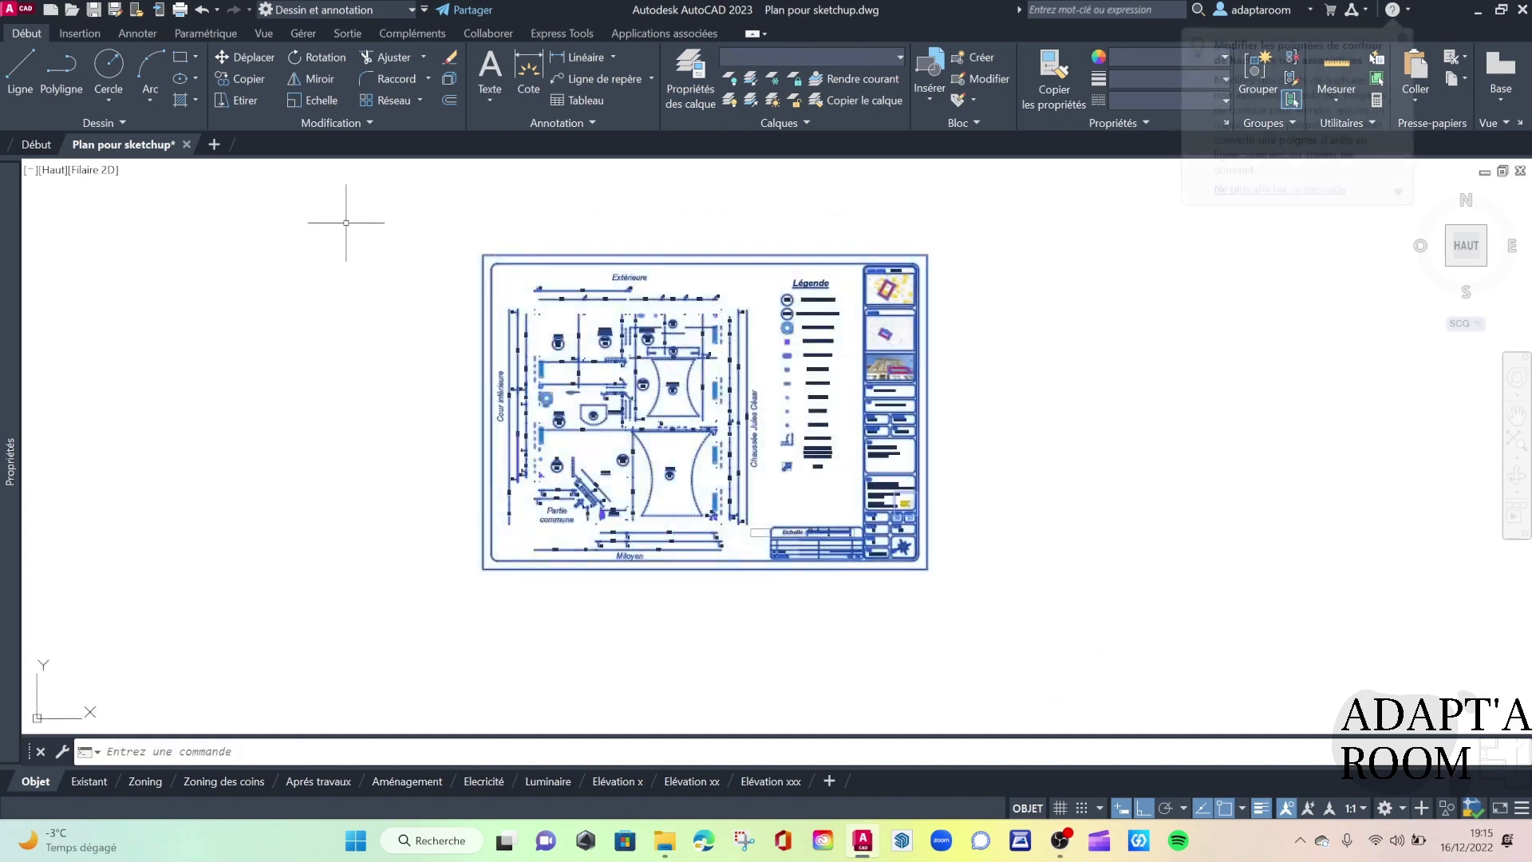
text(EF)
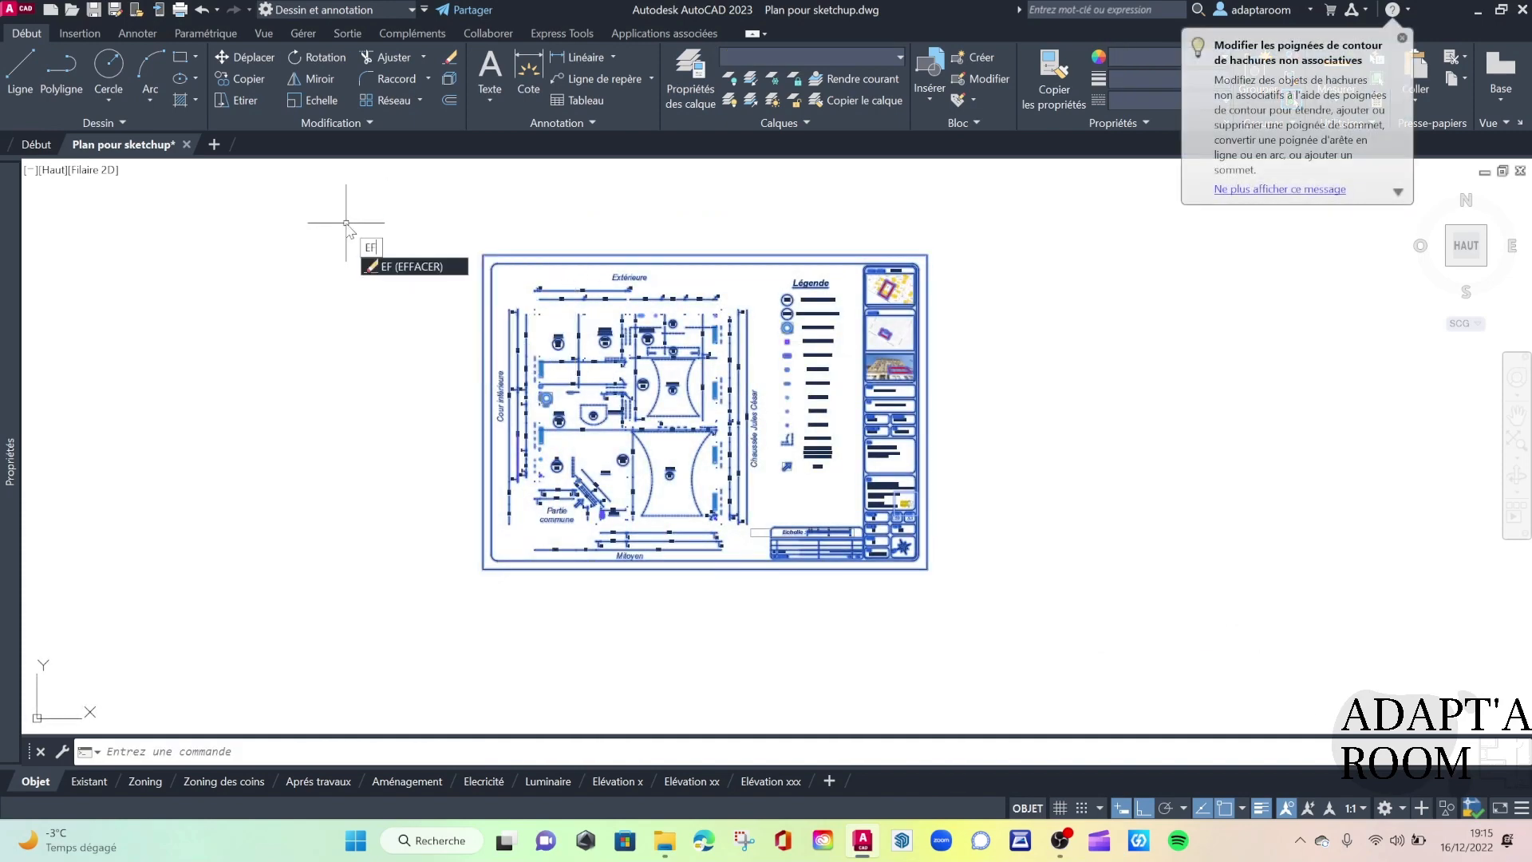
key(Return)
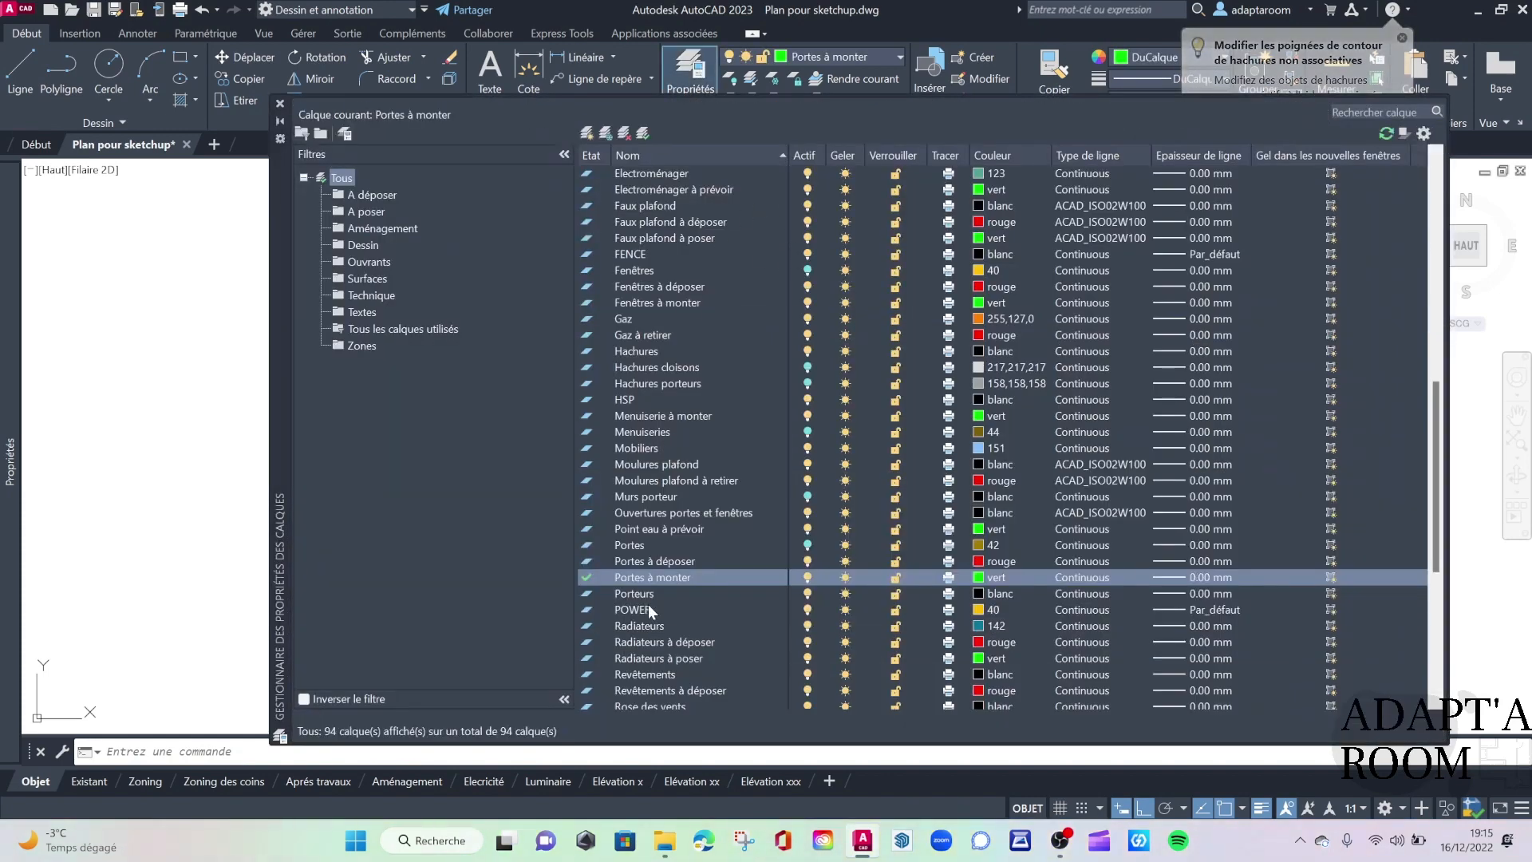
Turn all layers back on at once and close the layer properties manager.
click(656, 577)
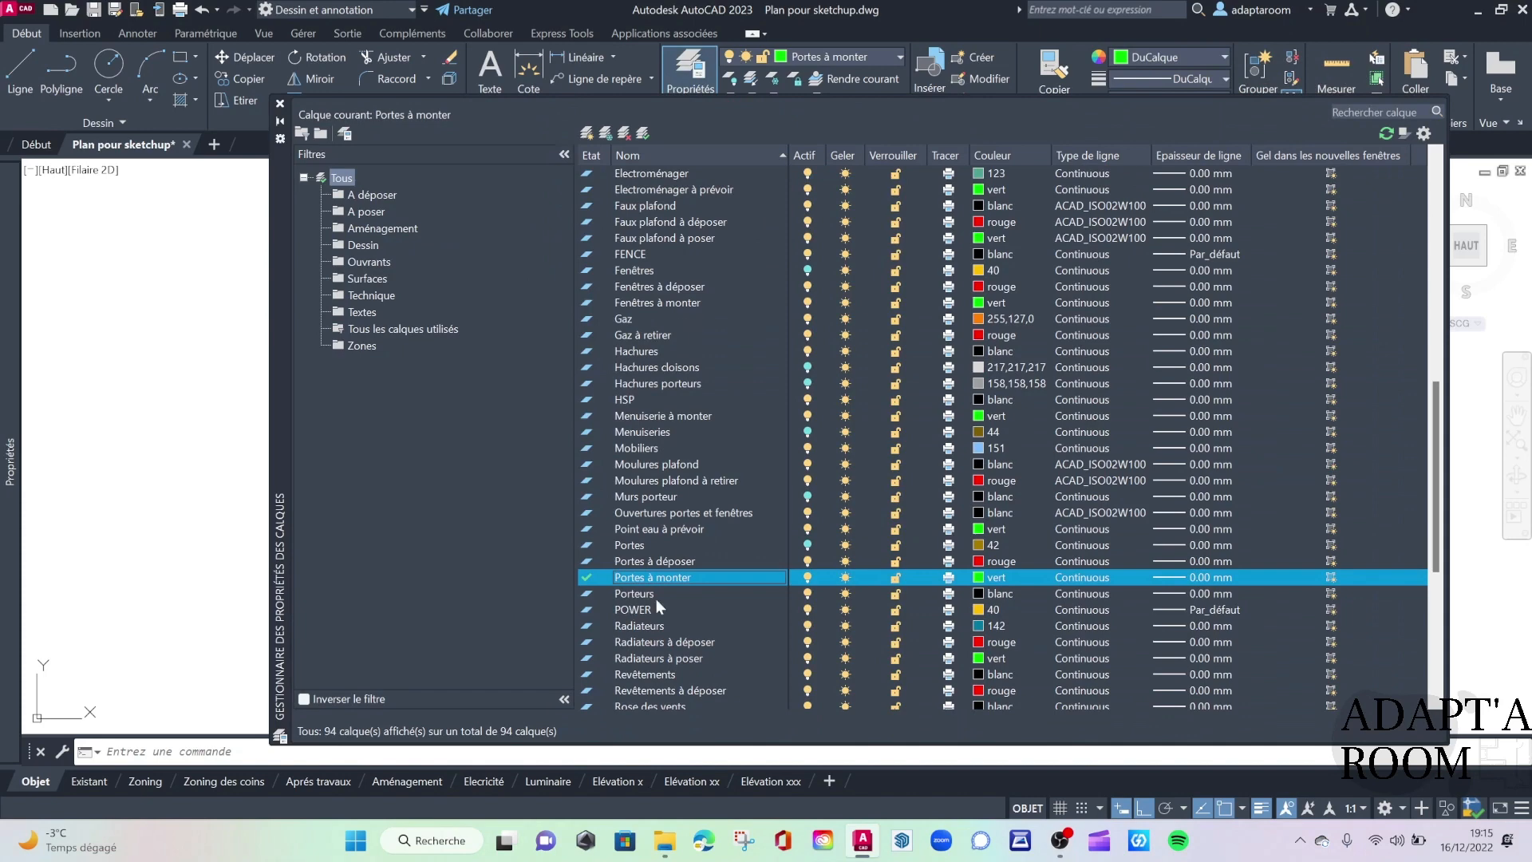
key(ctrl+a)
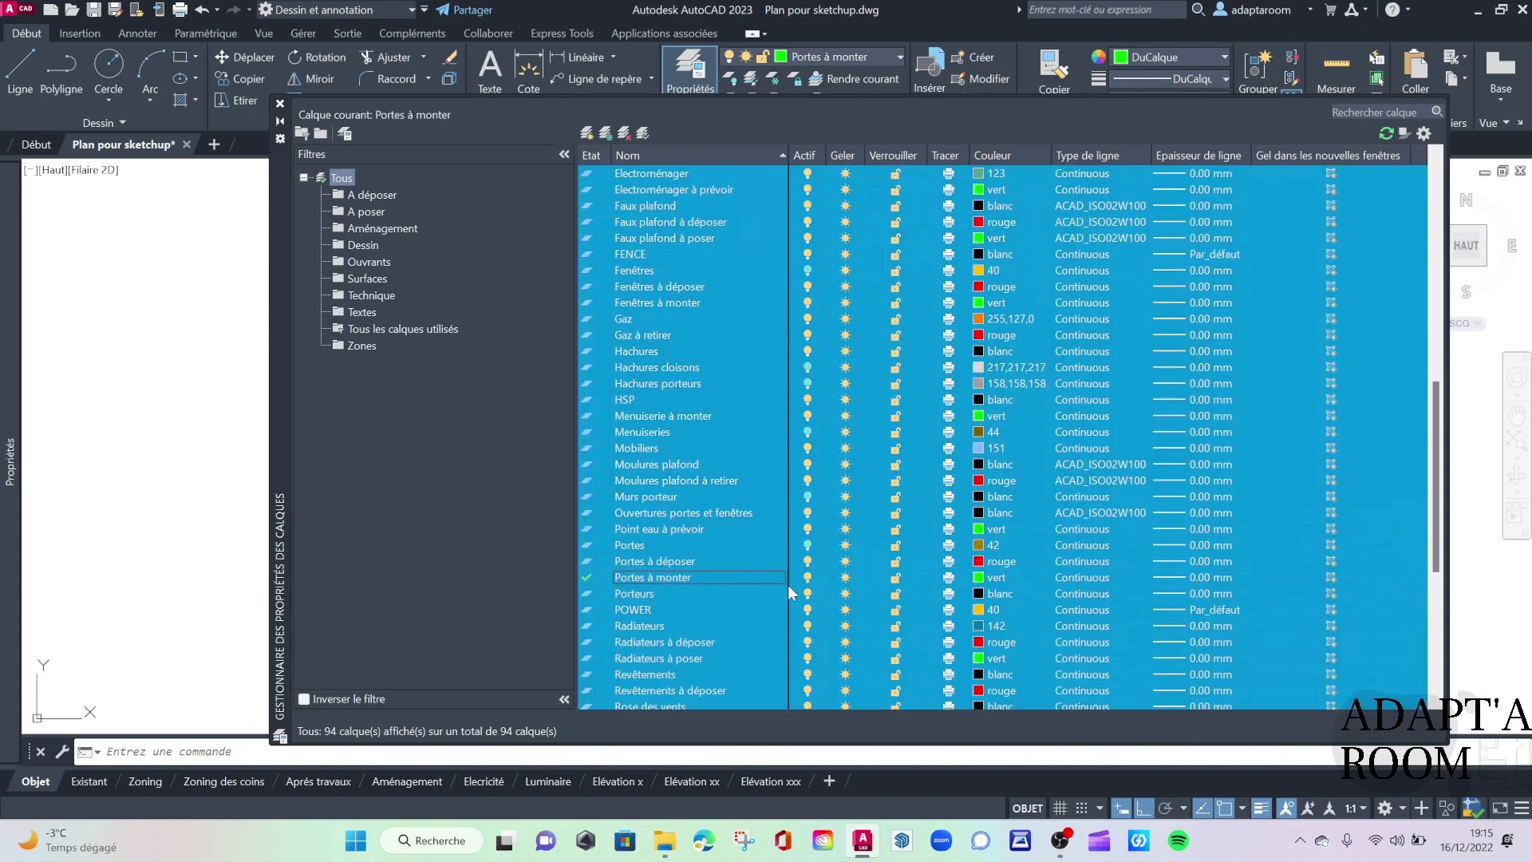
click(808, 382)
click(279, 103)
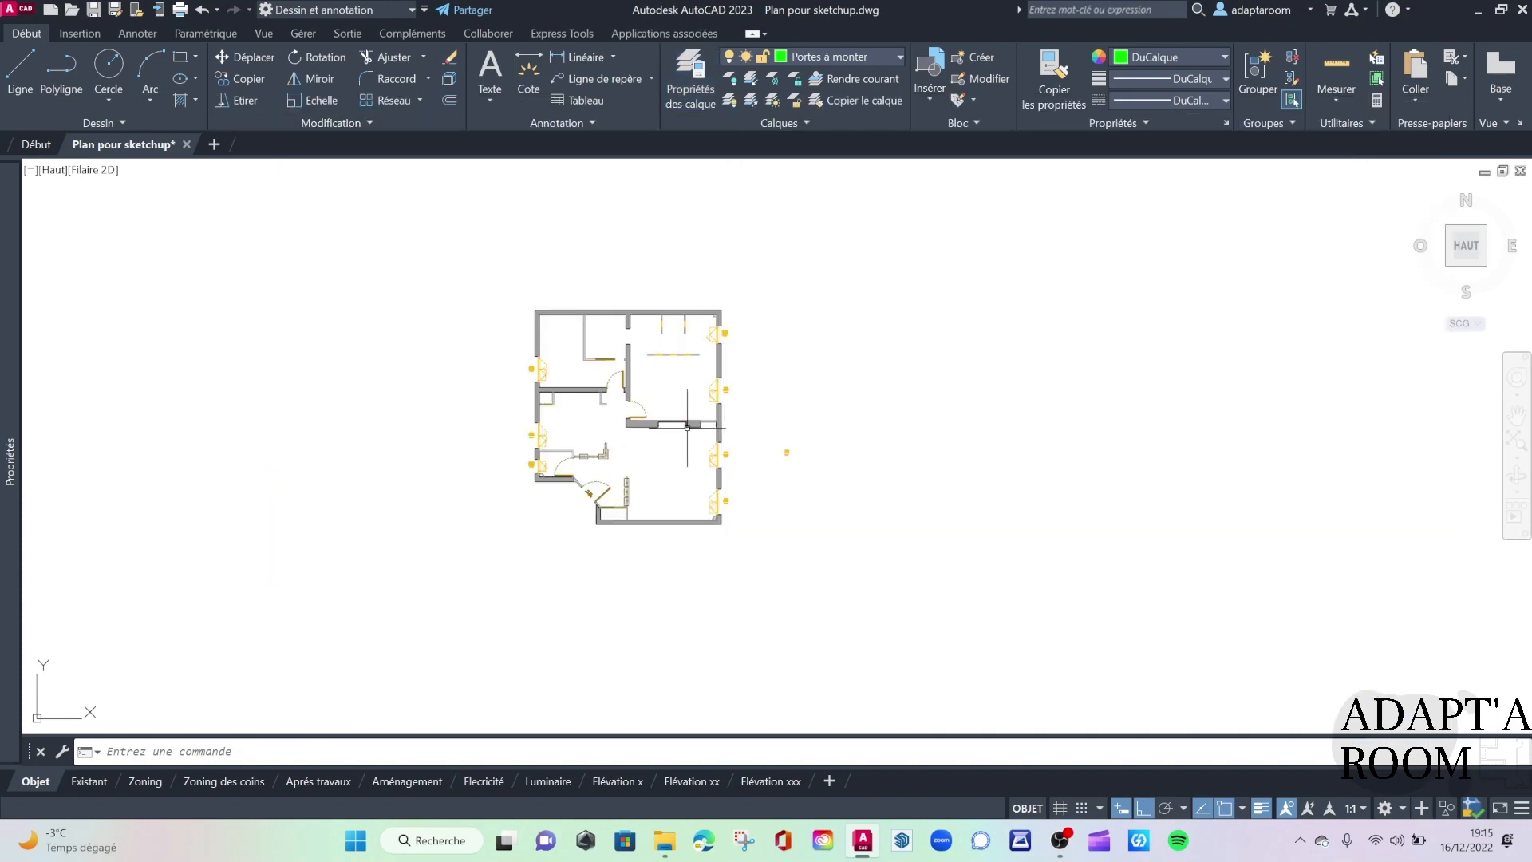
Erase the stray window dimension label left in the empty area to the right of the plan.
scroll(632, 435, up, 2)
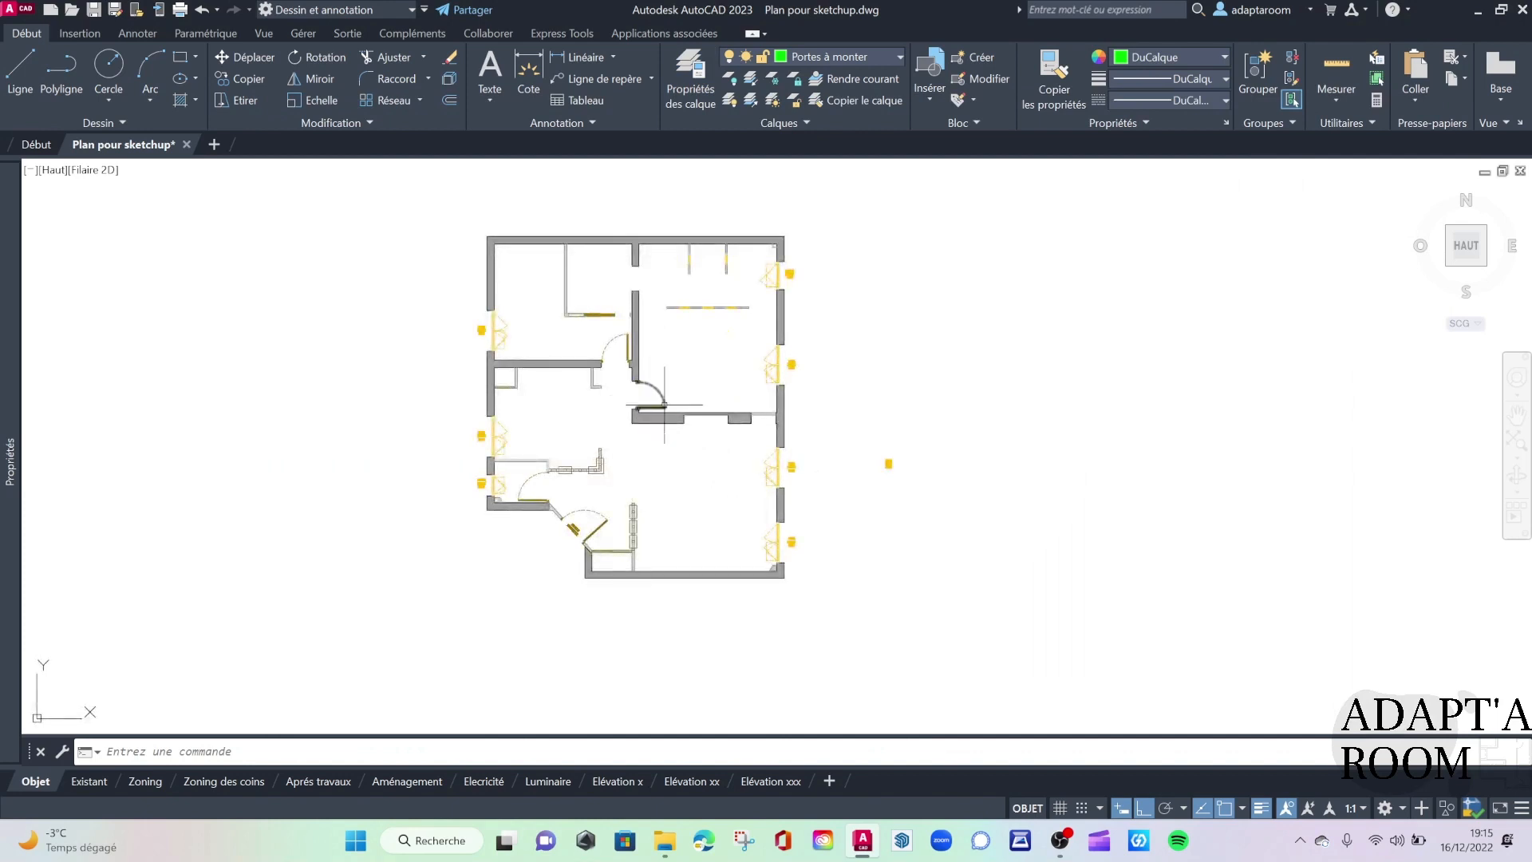
middle_drag(700, 363, 724, 336)
scroll(799, 443, up, 1)
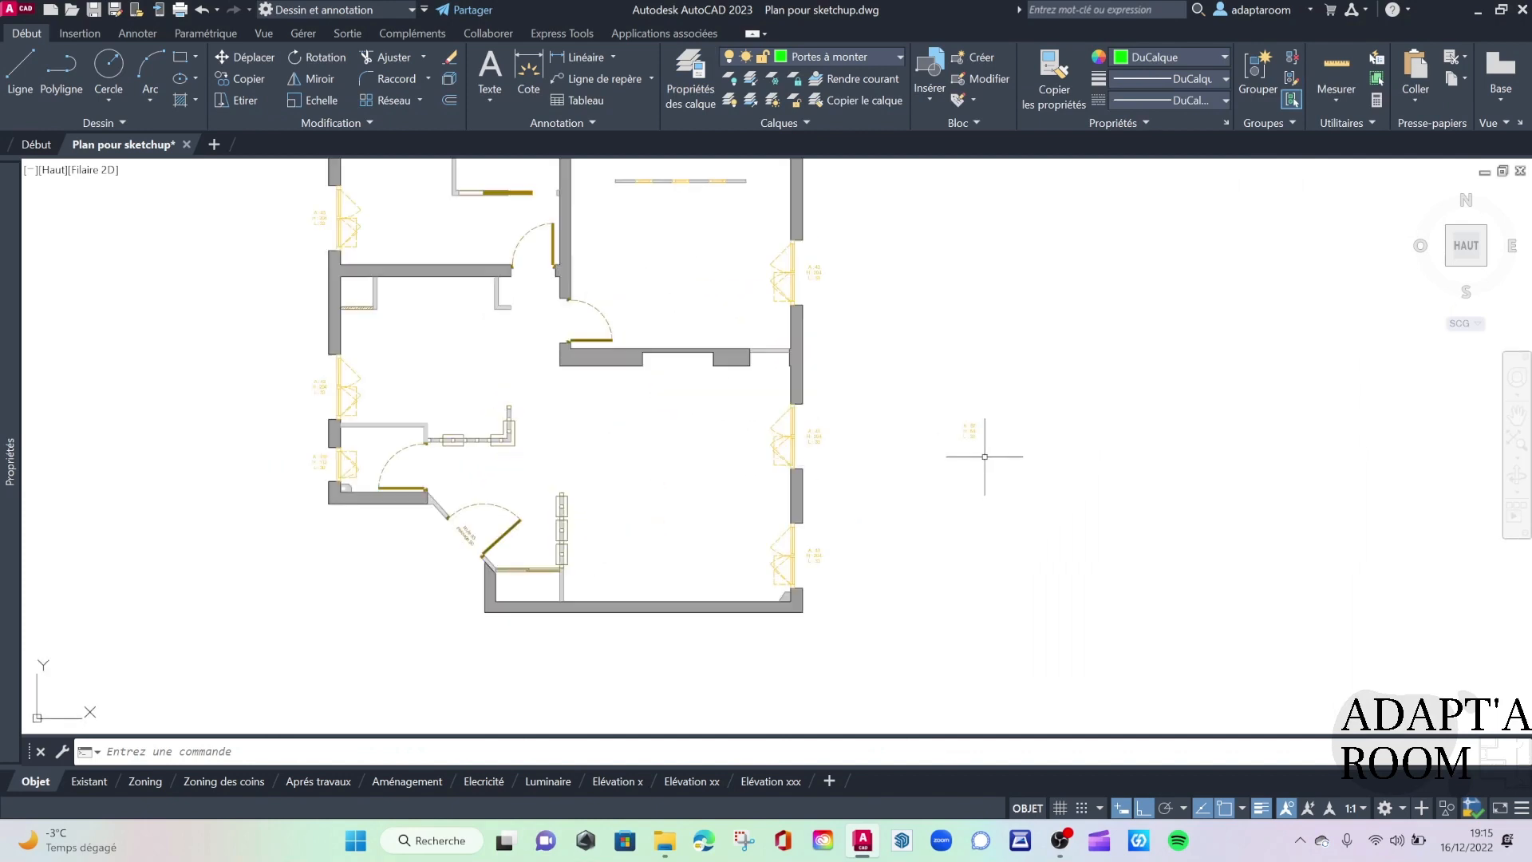
scroll(966, 407, up, 1)
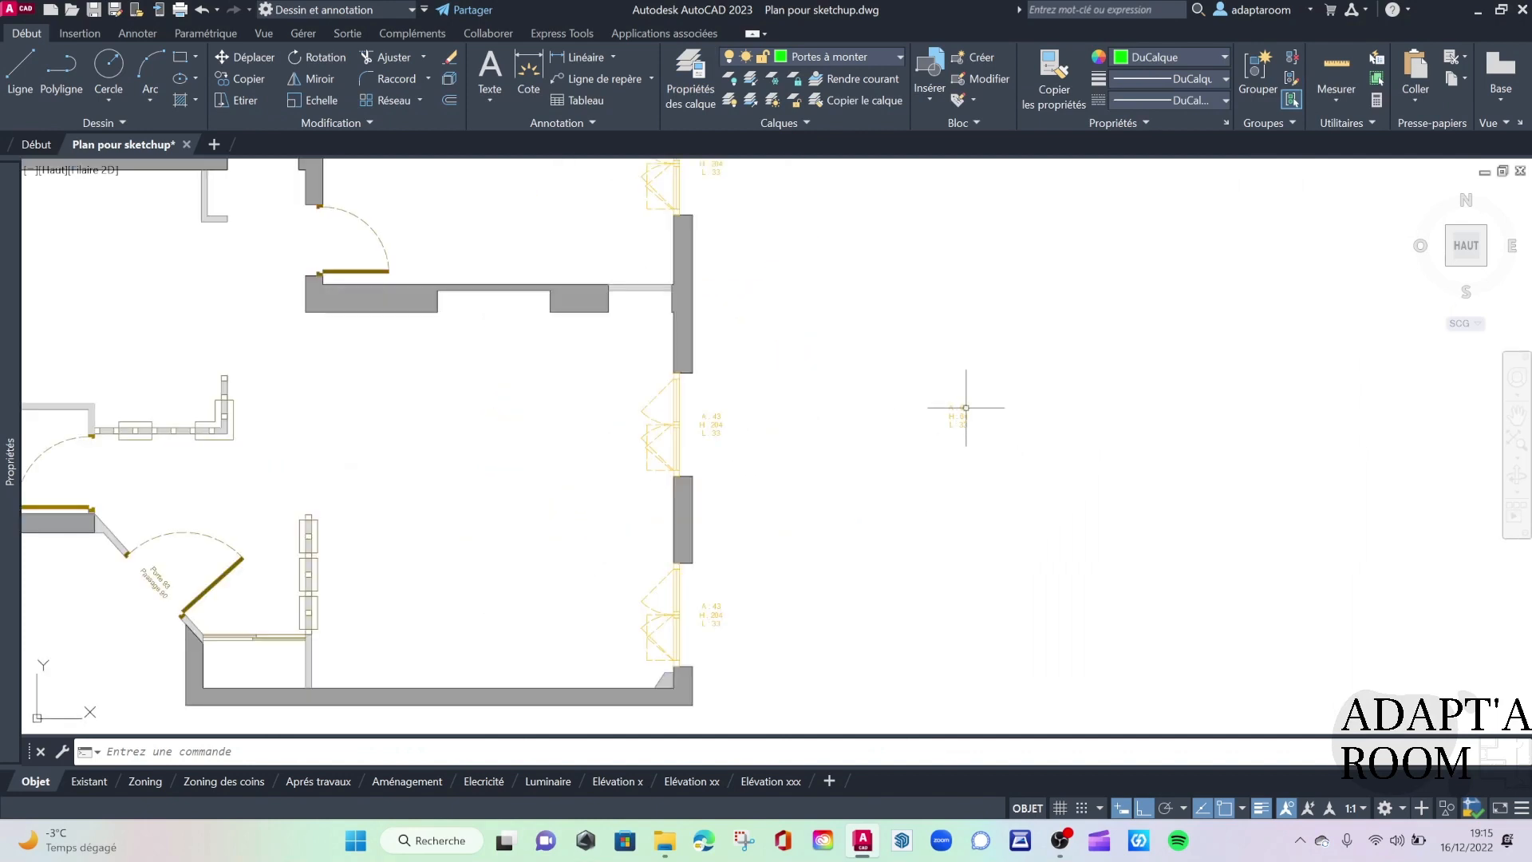
click(707, 421)
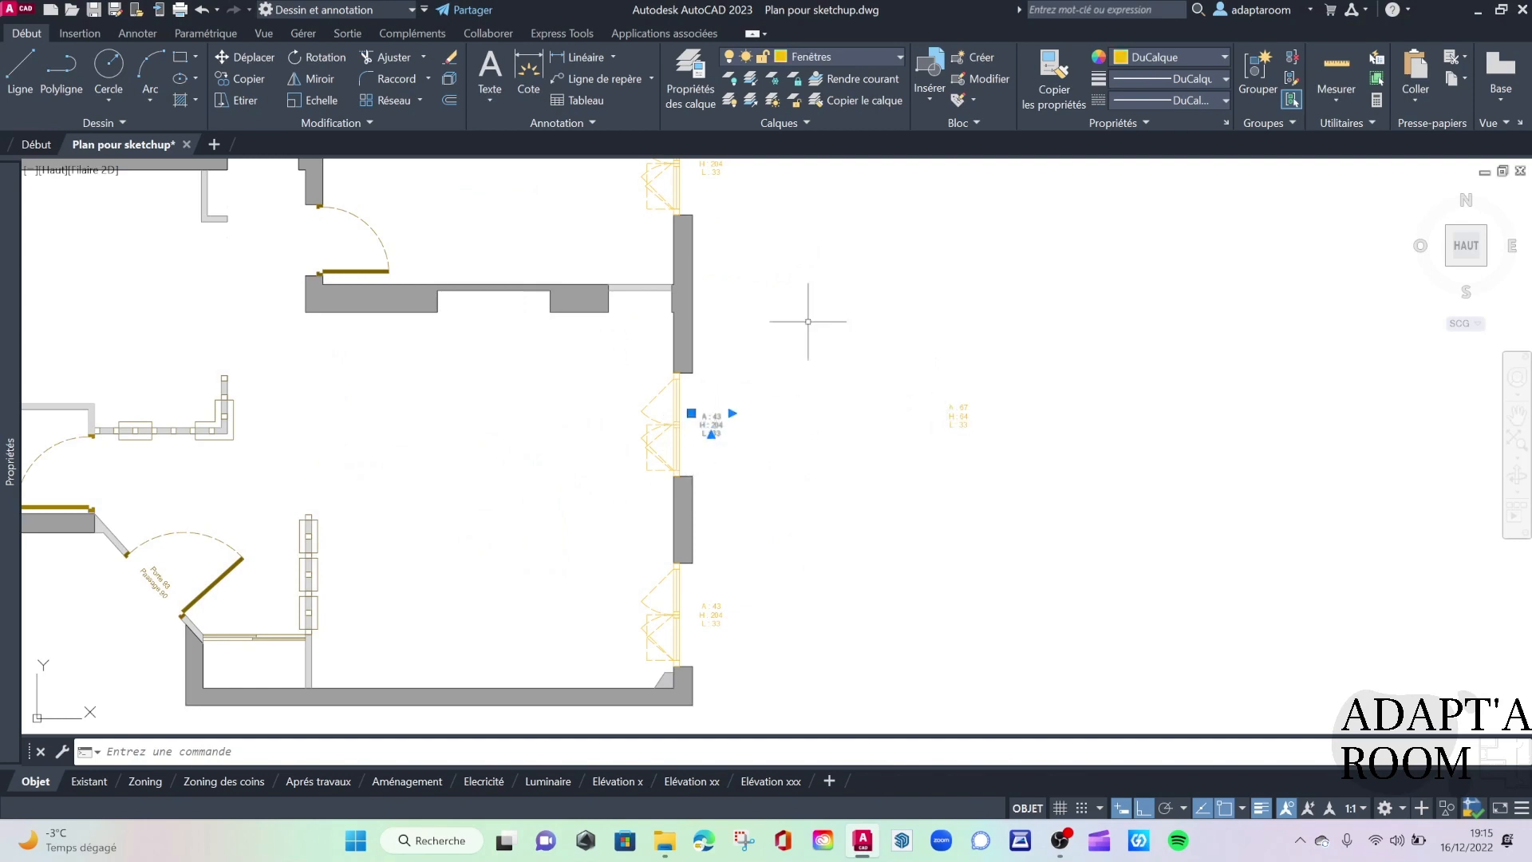
key(Escape)
click(1025, 526)
click(835, 226)
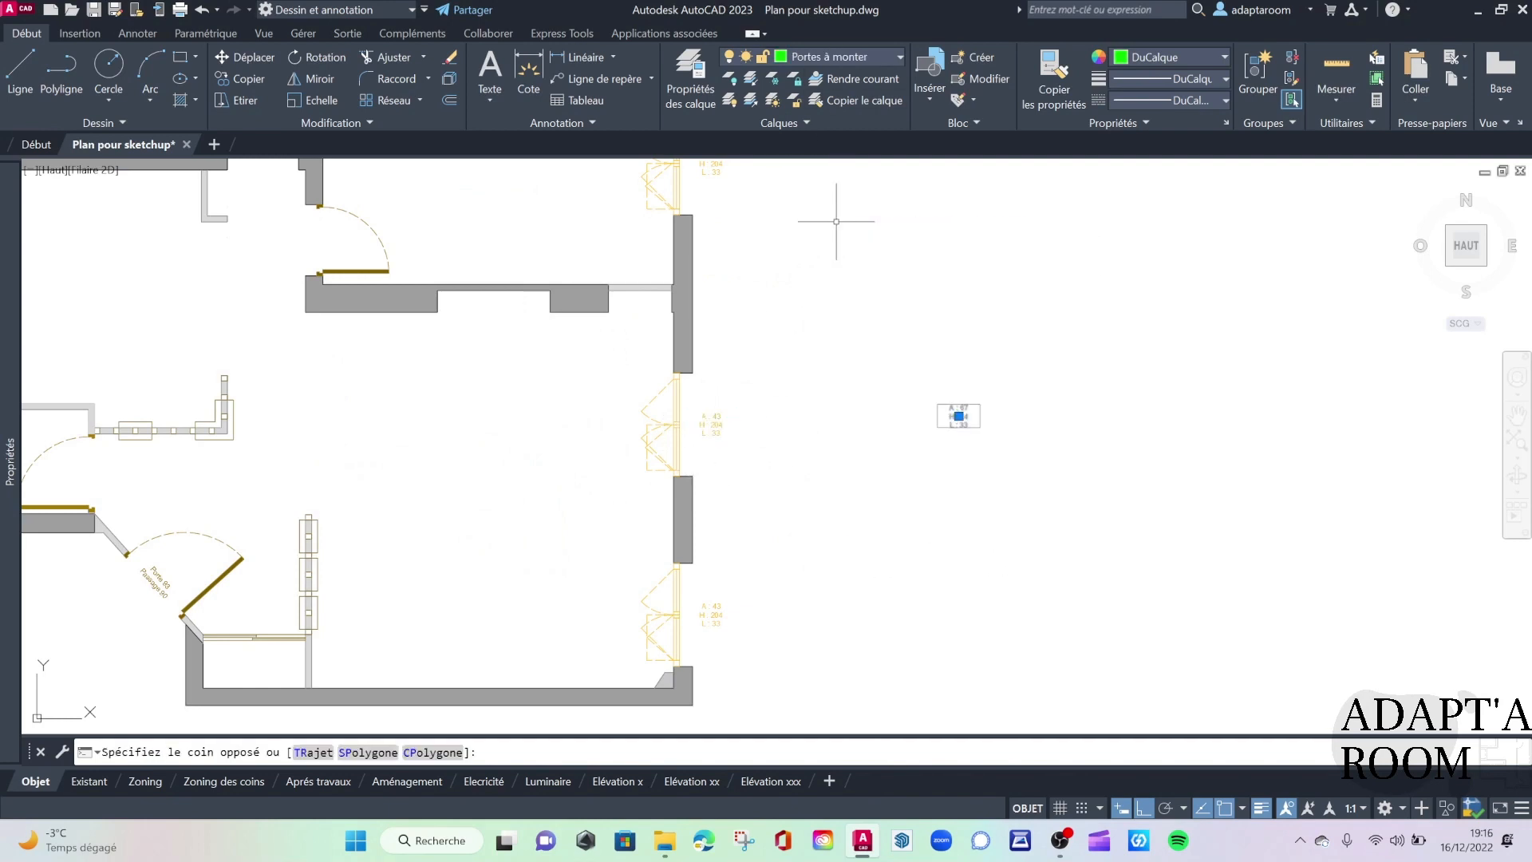
key(Delete)
Erase the dimension labels beside the two lower windows of the right exterior wall.
click(751, 462)
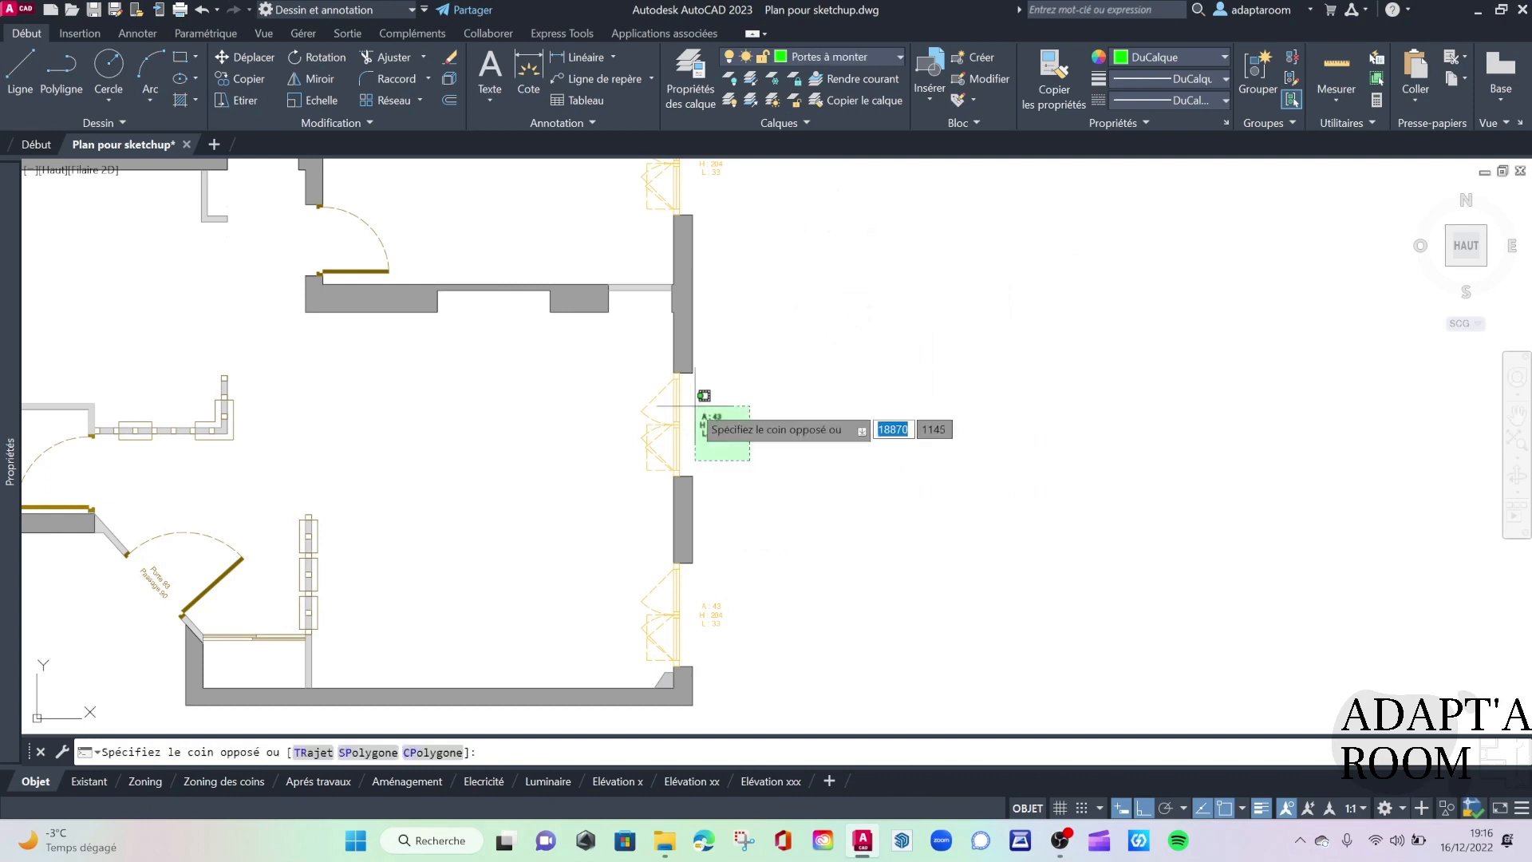
click(697, 409)
key(Delete)
click(751, 649)
click(712, 613)
key(Delete)
scroll(771, 626, down, 2)
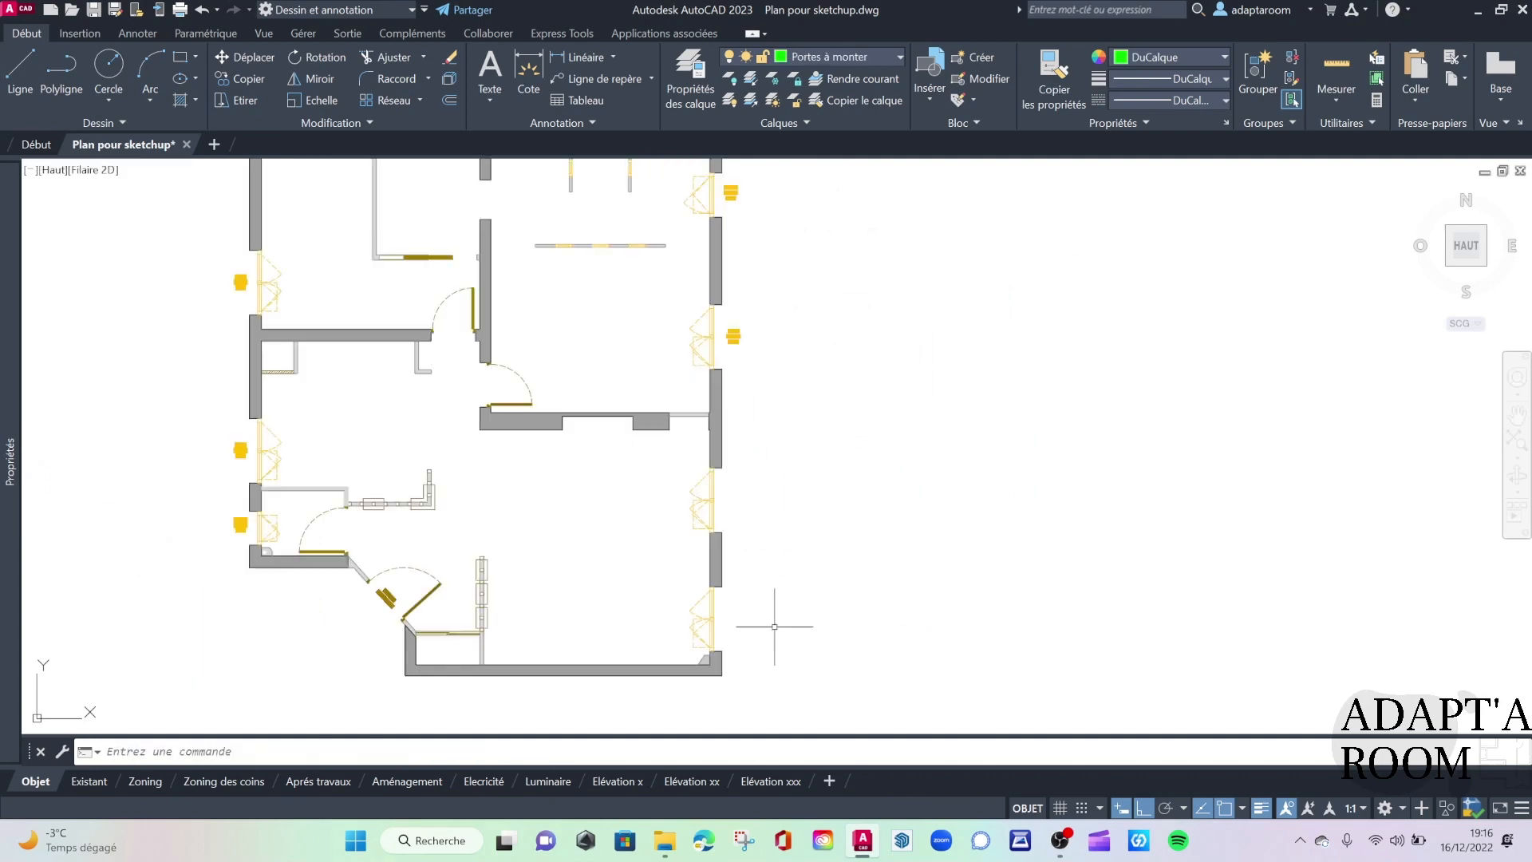
Erase the dimension labels beside the two upper windows of the right exterior wall.
click(764, 376)
middle_drag(743, 289, 801, 410)
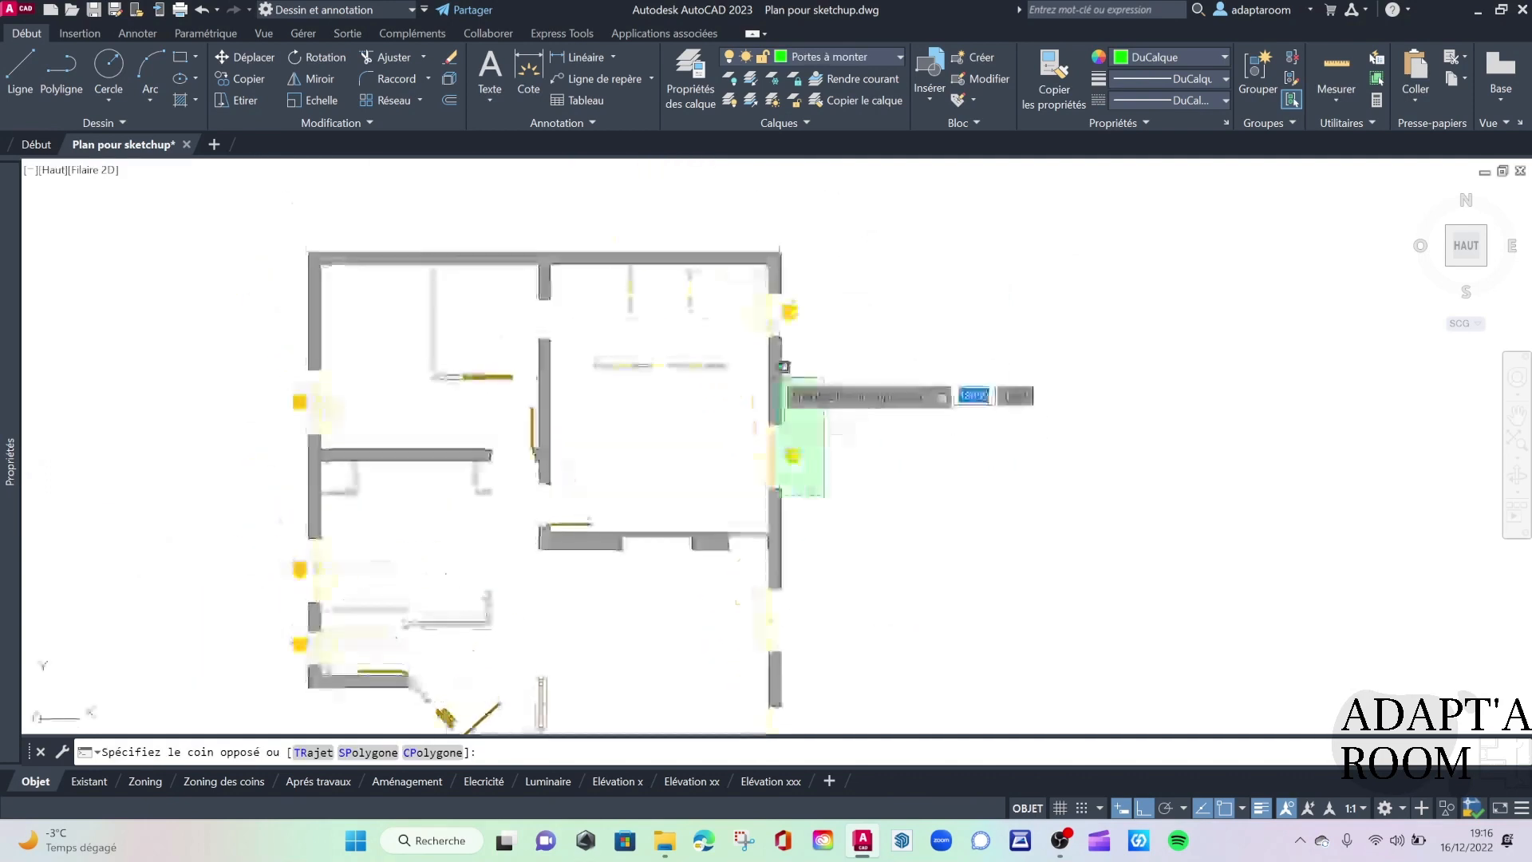
click(782, 304)
key(Delete)
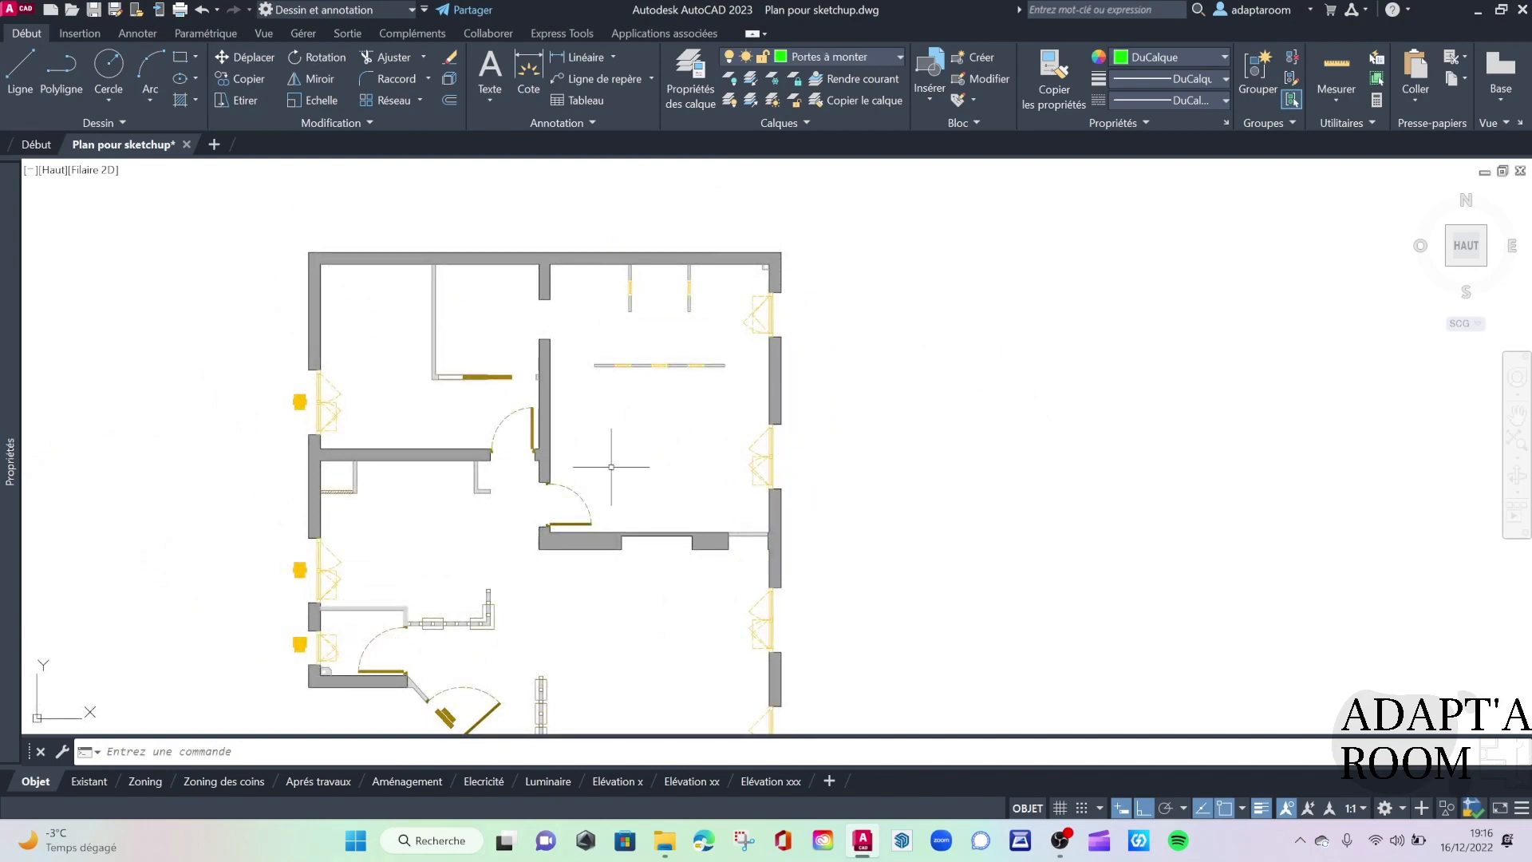
Erase all three window dimension labels outside the left exterior wall.
middle_drag(362, 637, 544, 551)
click(485, 599)
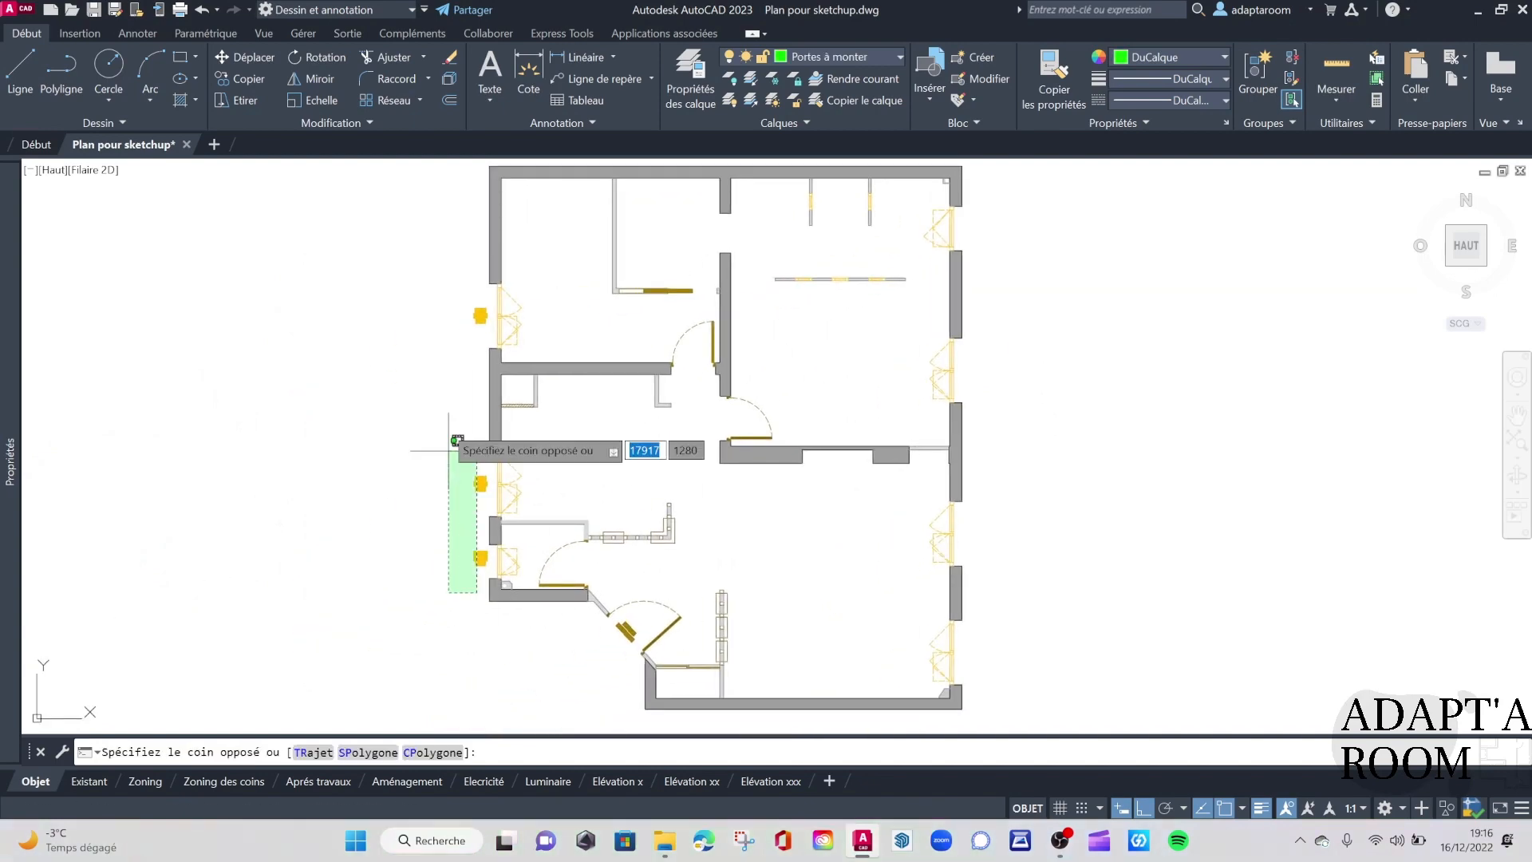
click(414, 241)
key(Delete)
scroll(722, 424, down, 3)
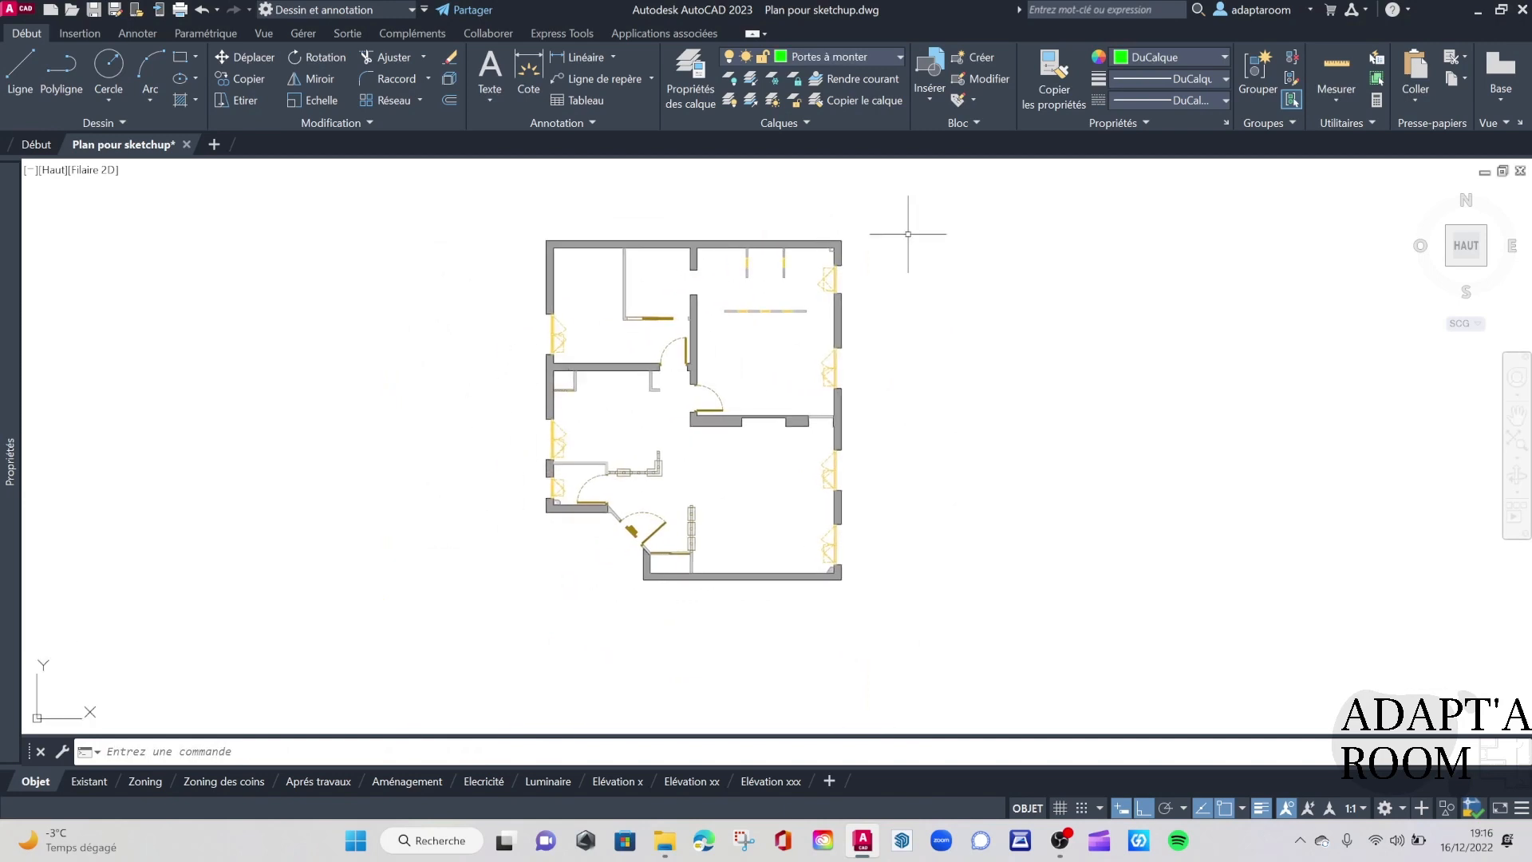
click(800, 62)
click(694, 169)
middle_drag(673, 454, 663, 408)
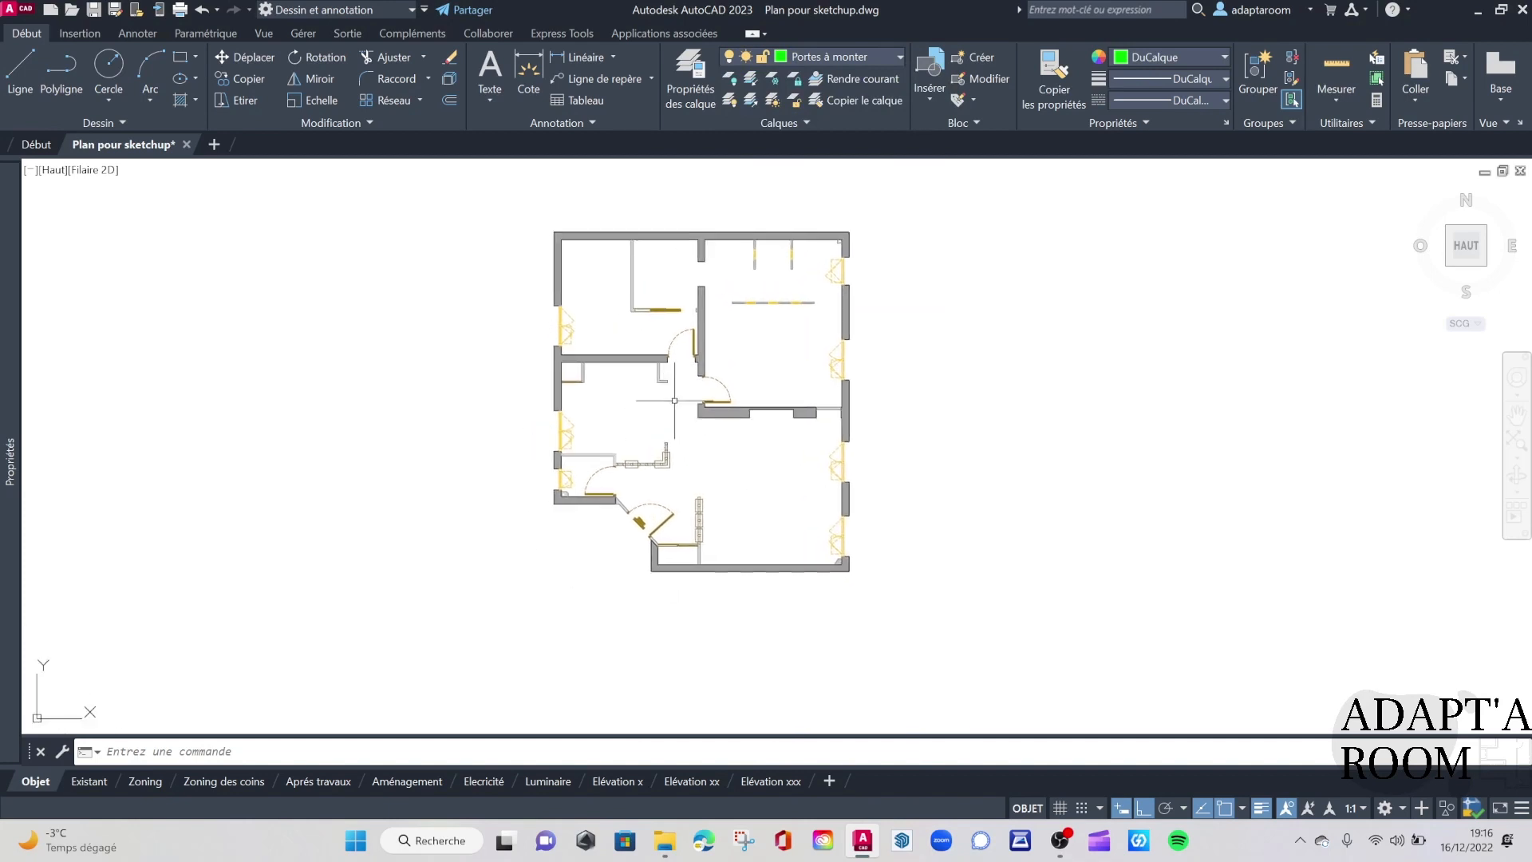
middle_drag(742, 380, 774, 384)
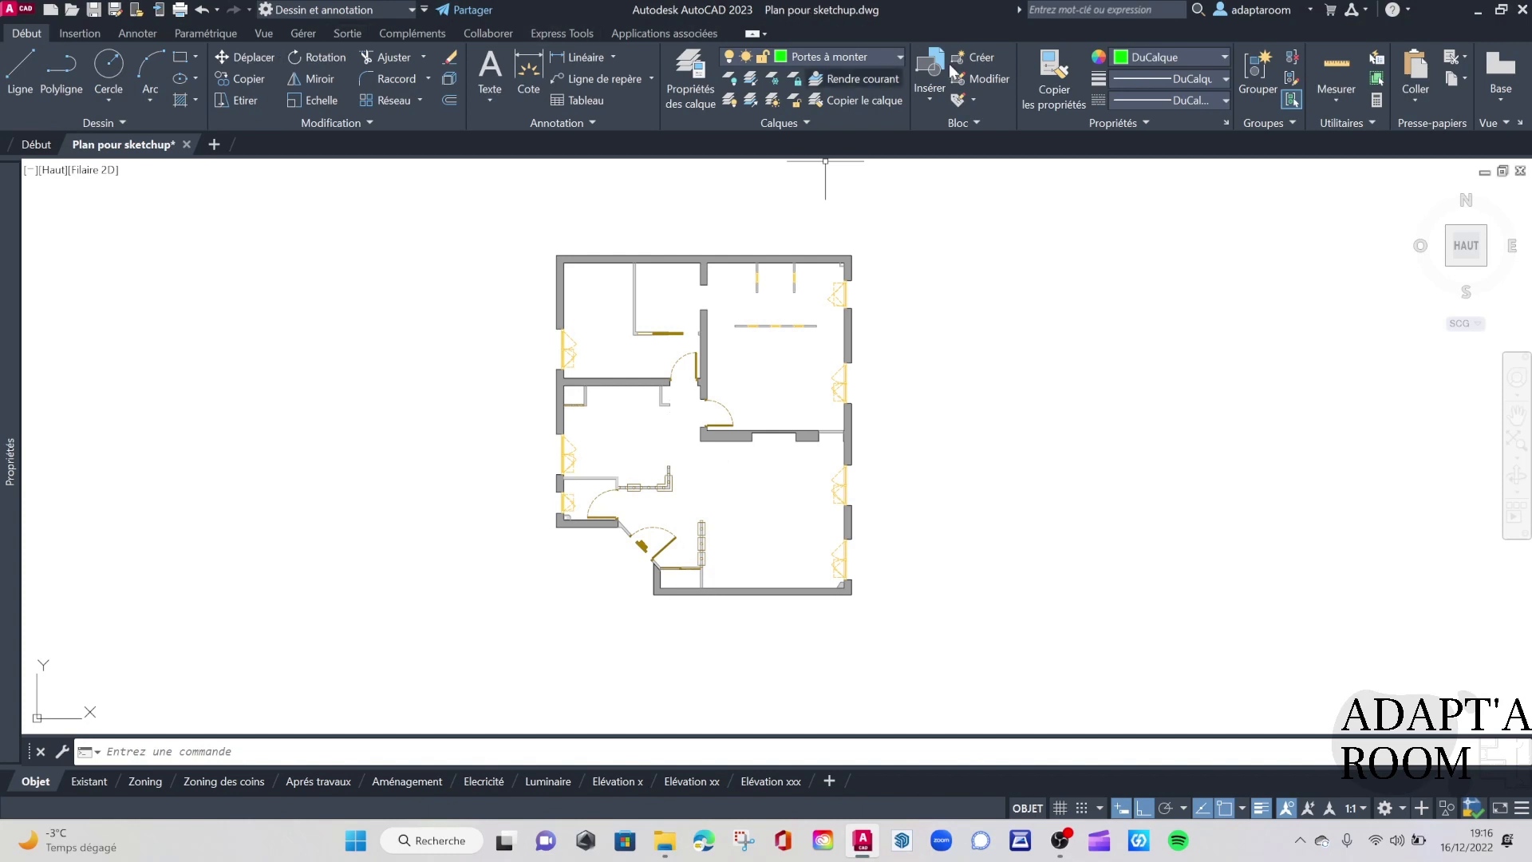
Save the cleaned plan drawing and close AutoCAD.
click(97, 14)
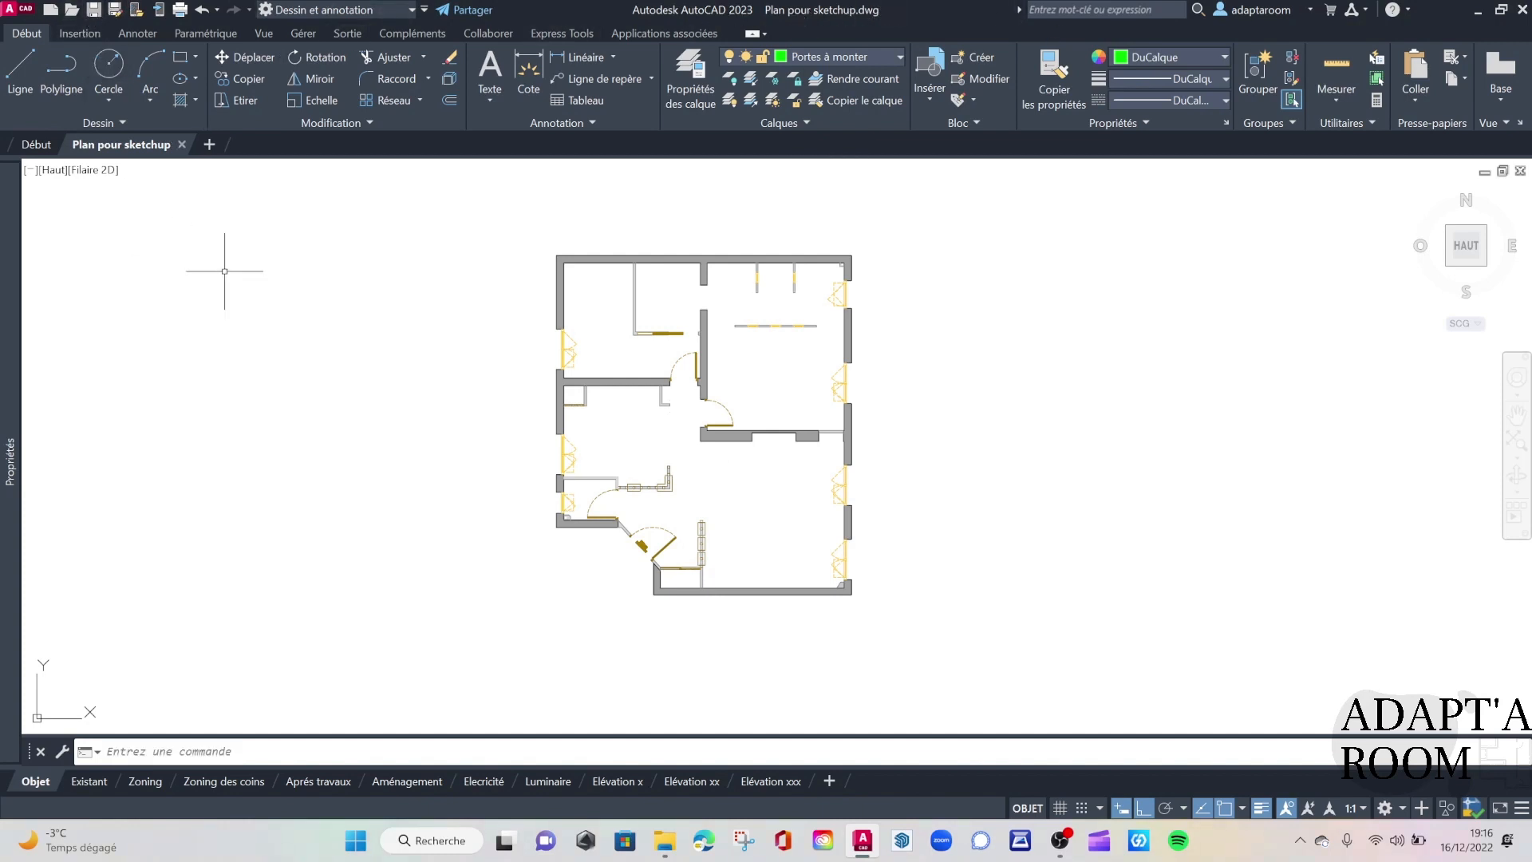
click(1523, 10)
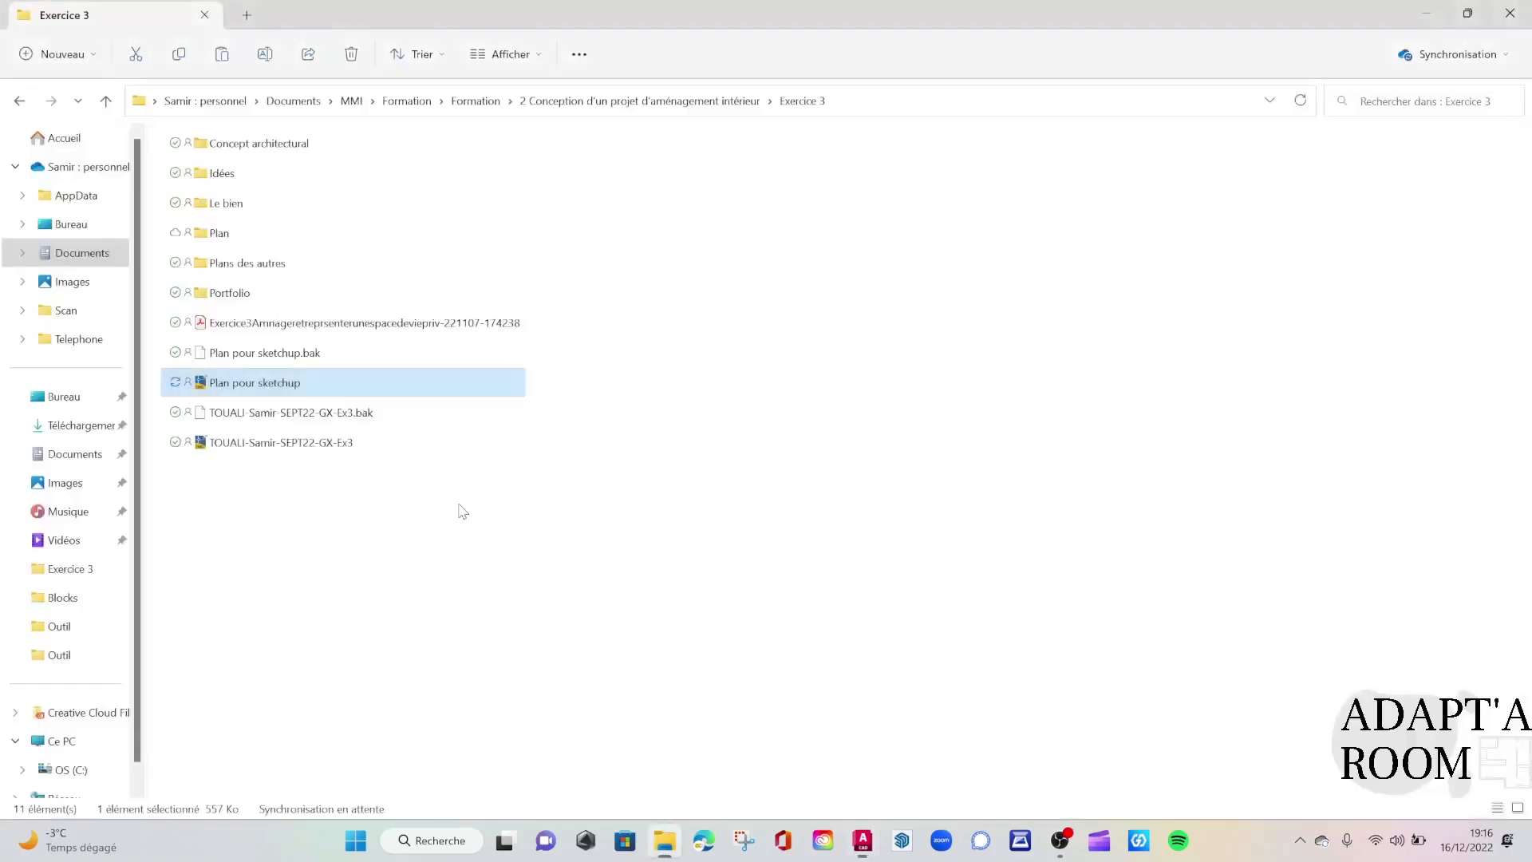
Launch SketchUp and create a new model from the Architecture template in centimetres.
click(722, 411)
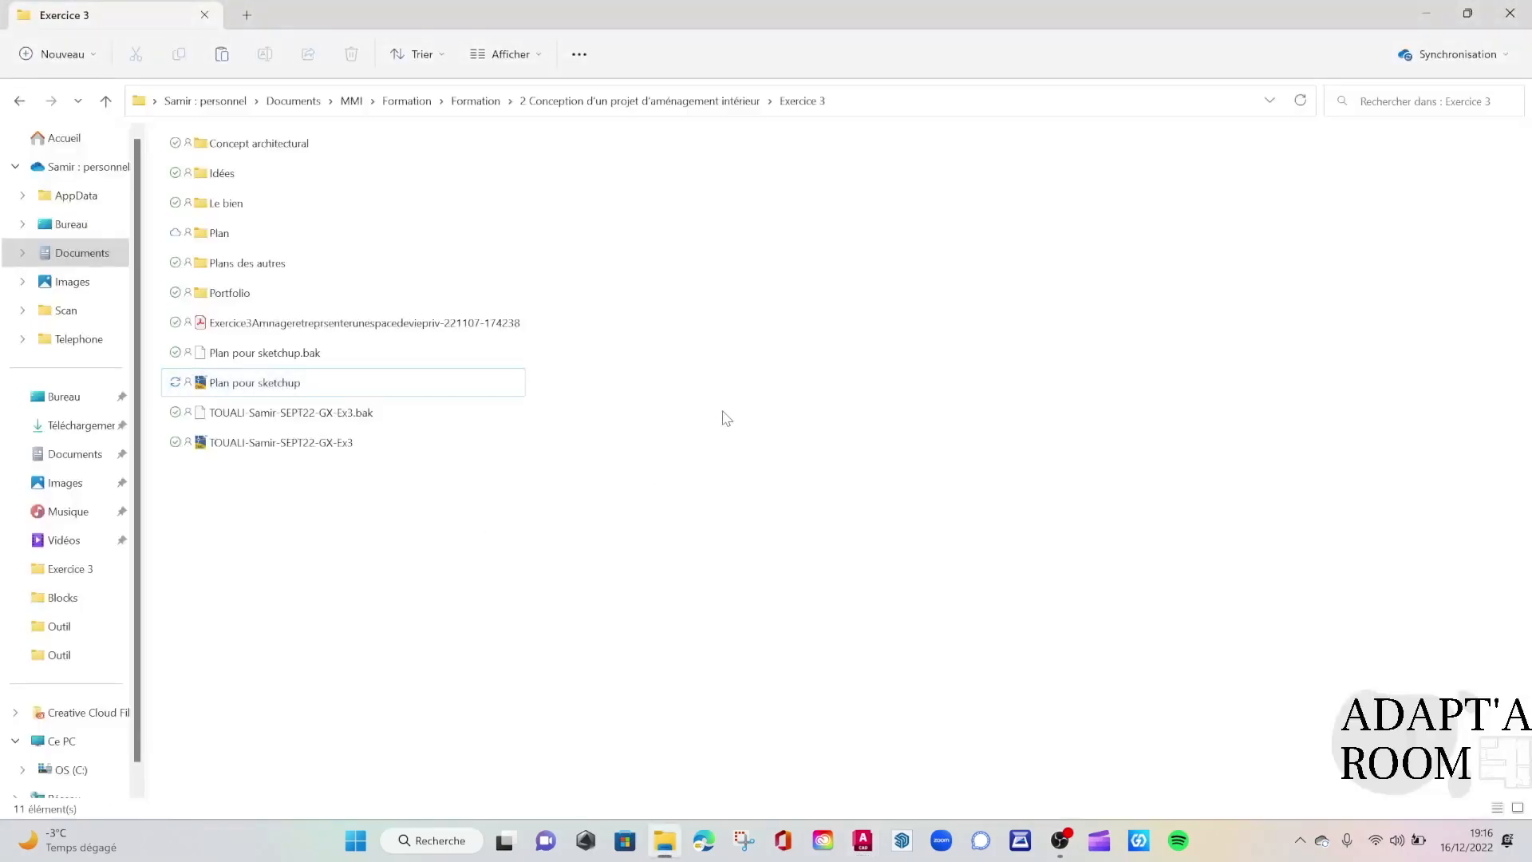
click(905, 853)
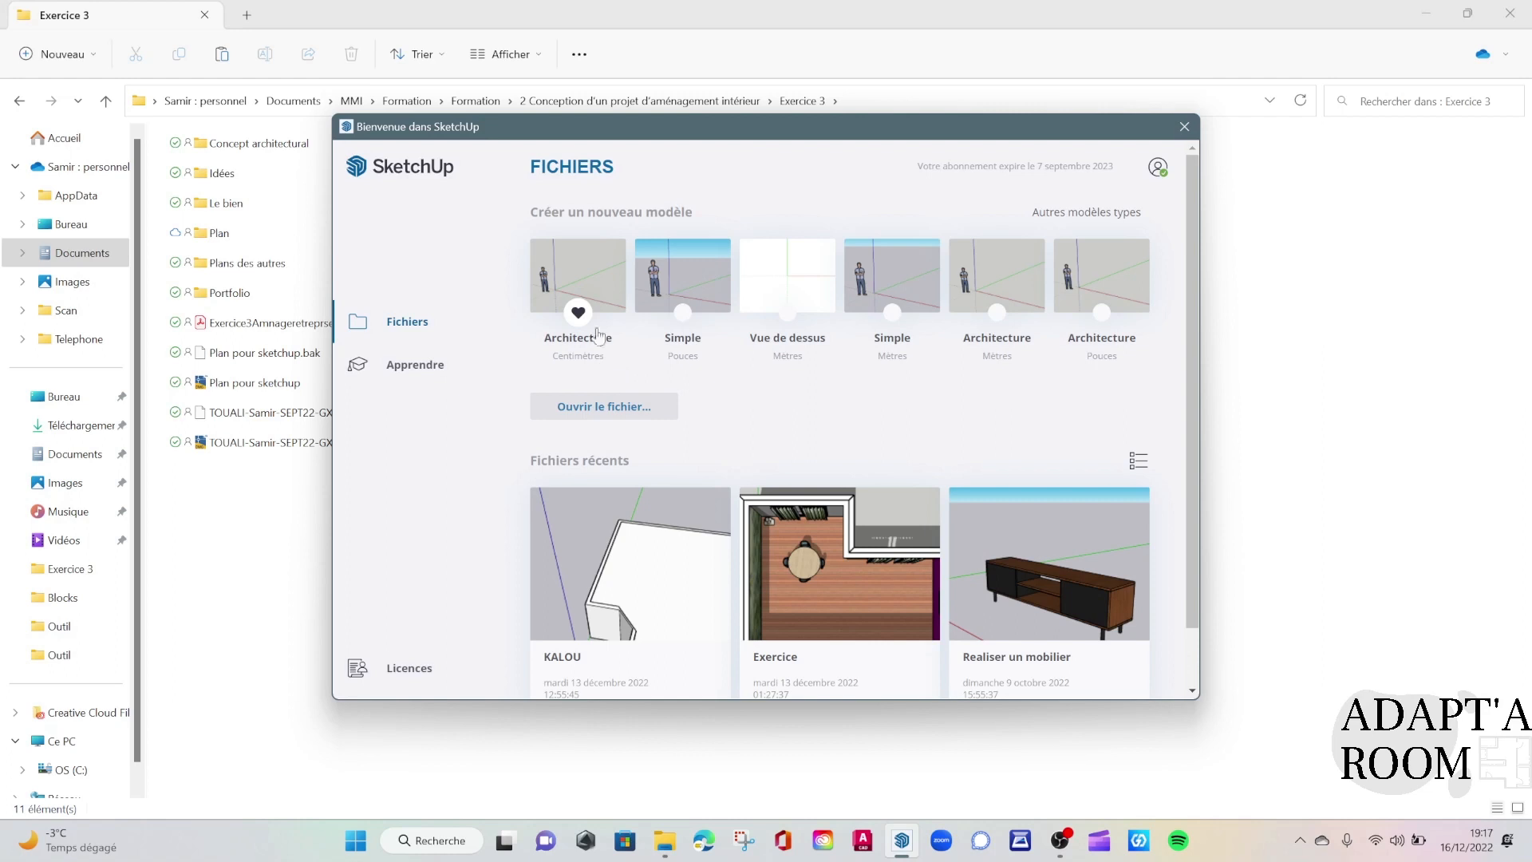
click(579, 302)
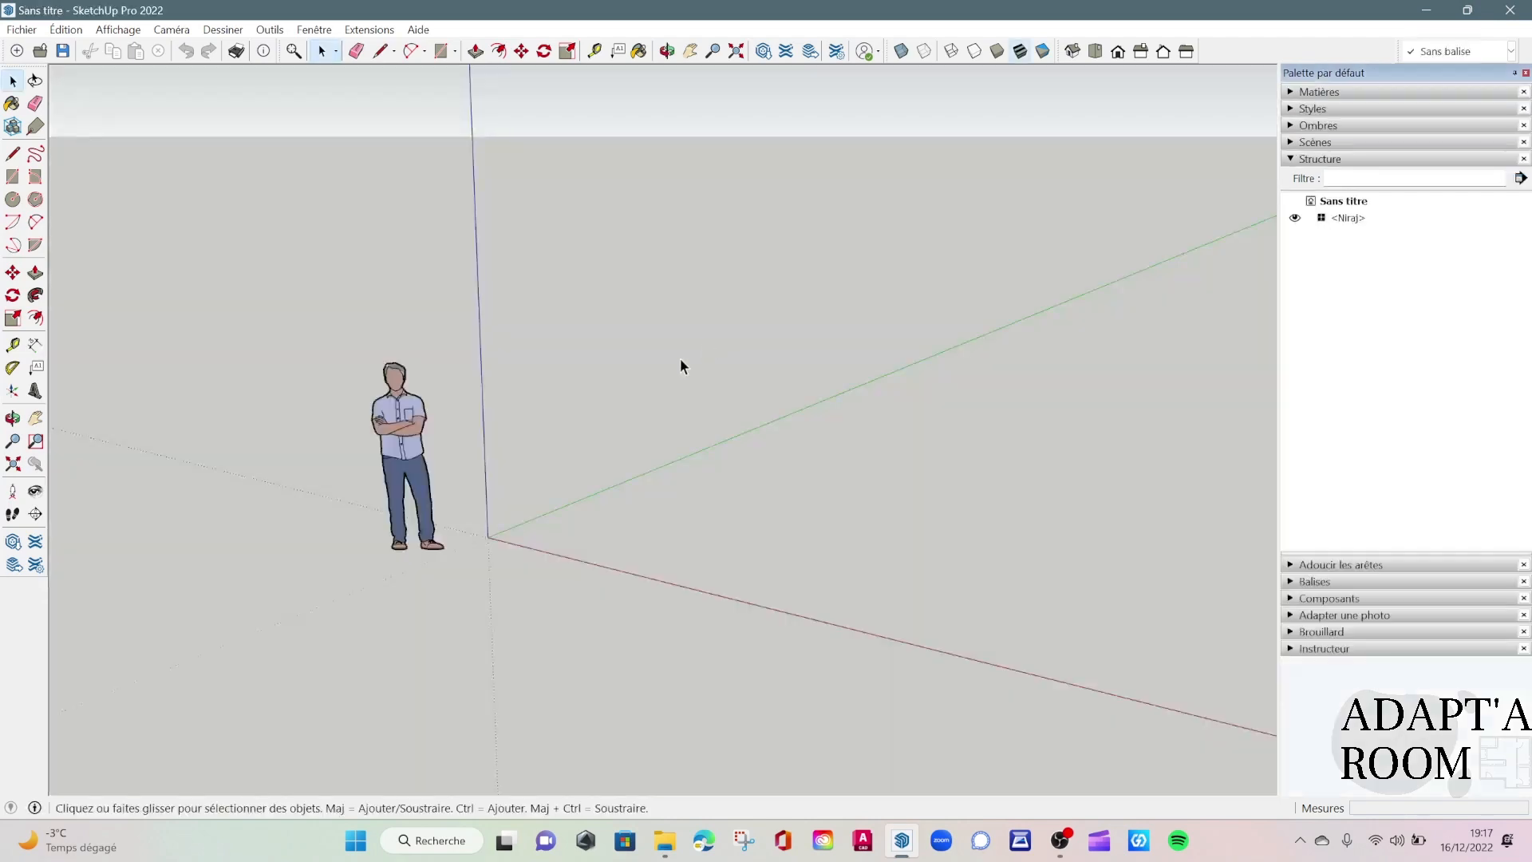
Set the camera to the top view, leaving open space beside the origin for the plan.
scroll(591, 471, down, 2)
scroll(691, 475, down, 3)
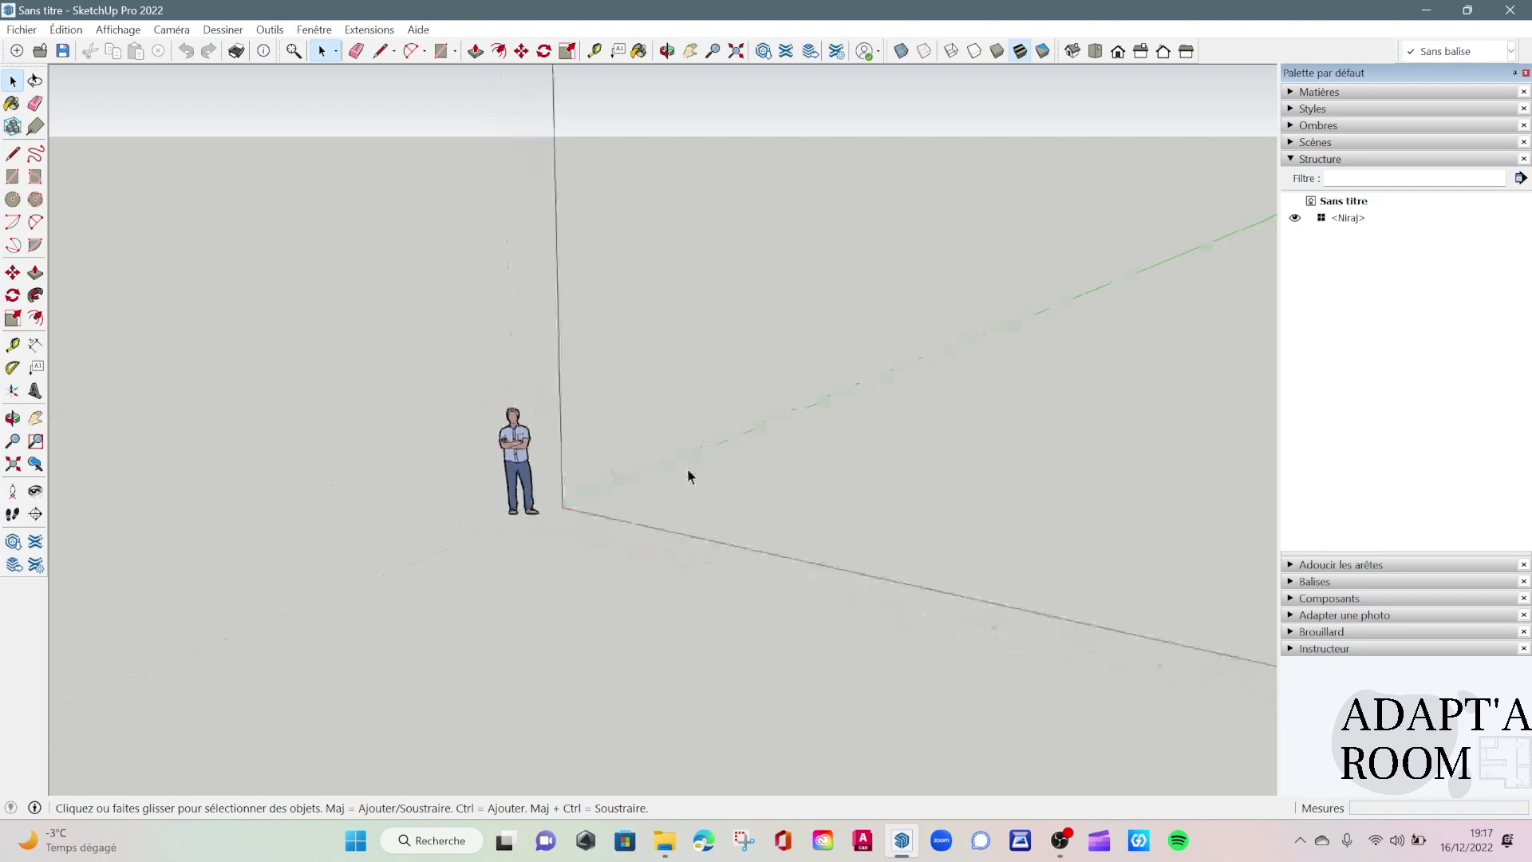
scroll(630, 479, down, 1)
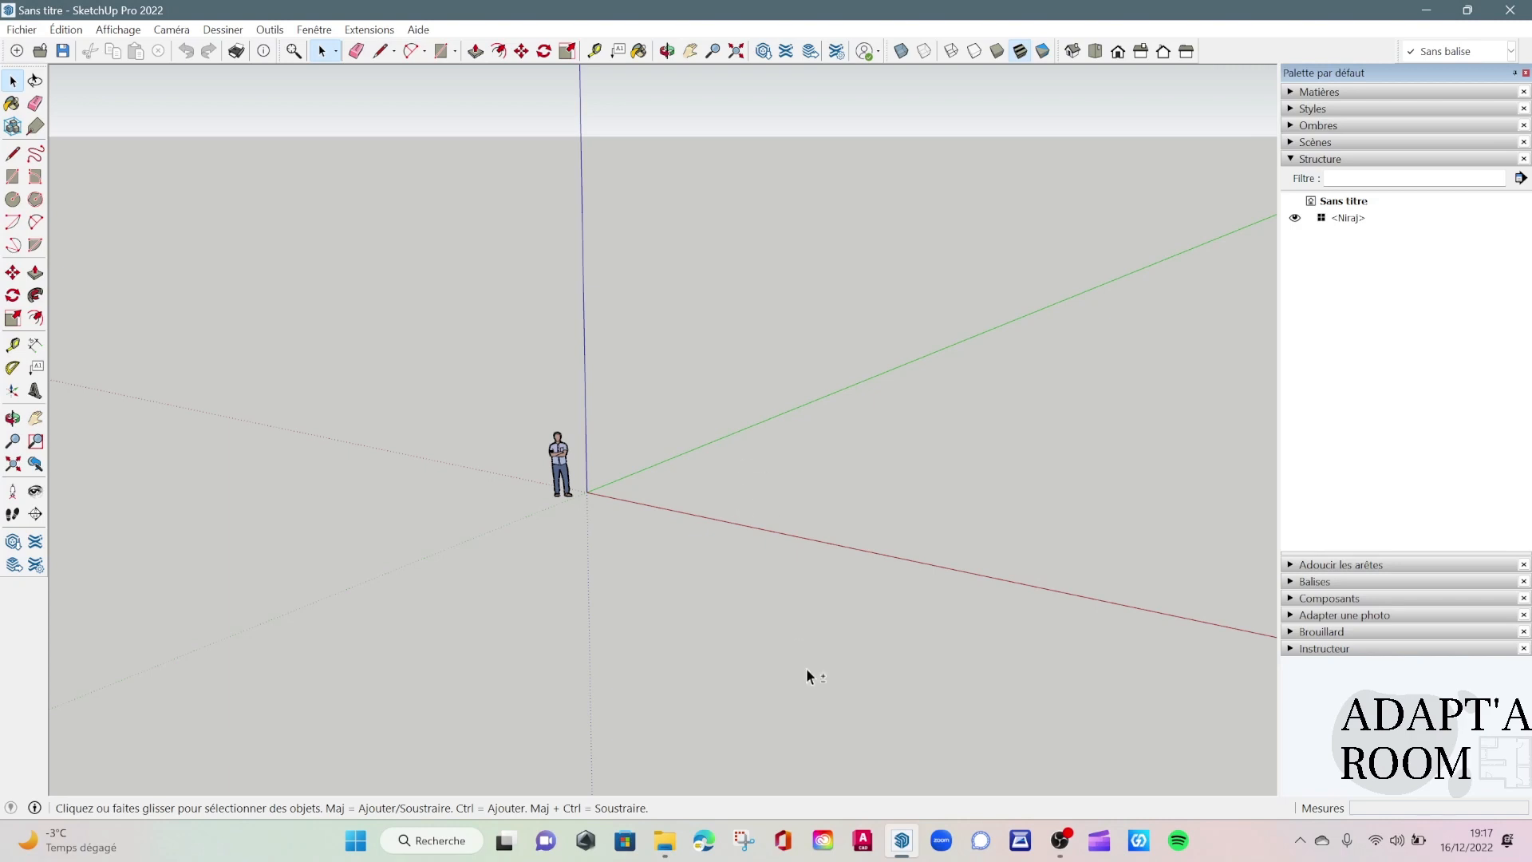
middle_drag(862, 478, 476, 519)
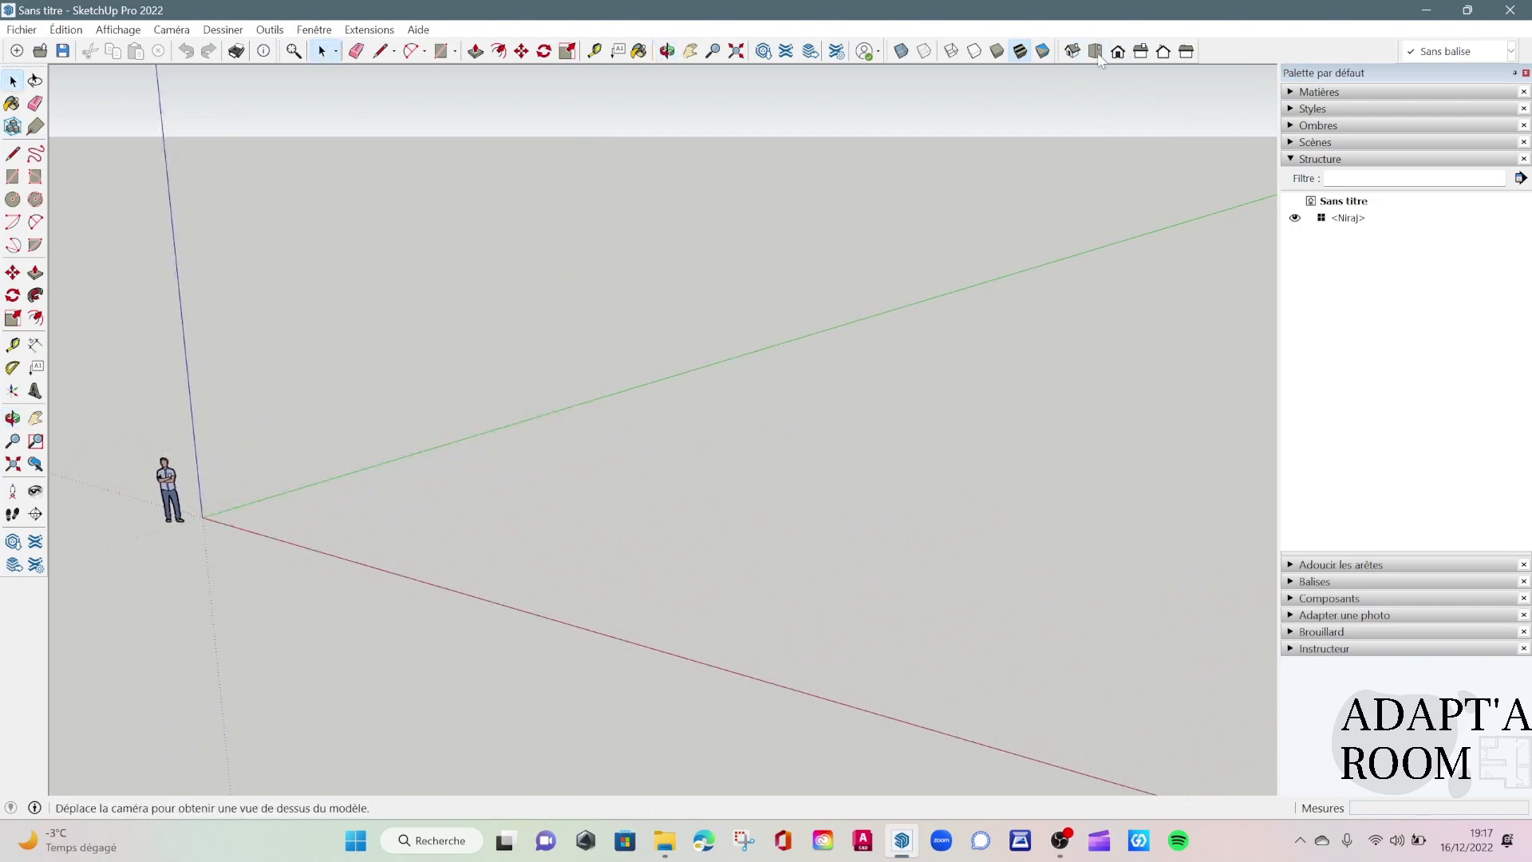
click(1072, 51)
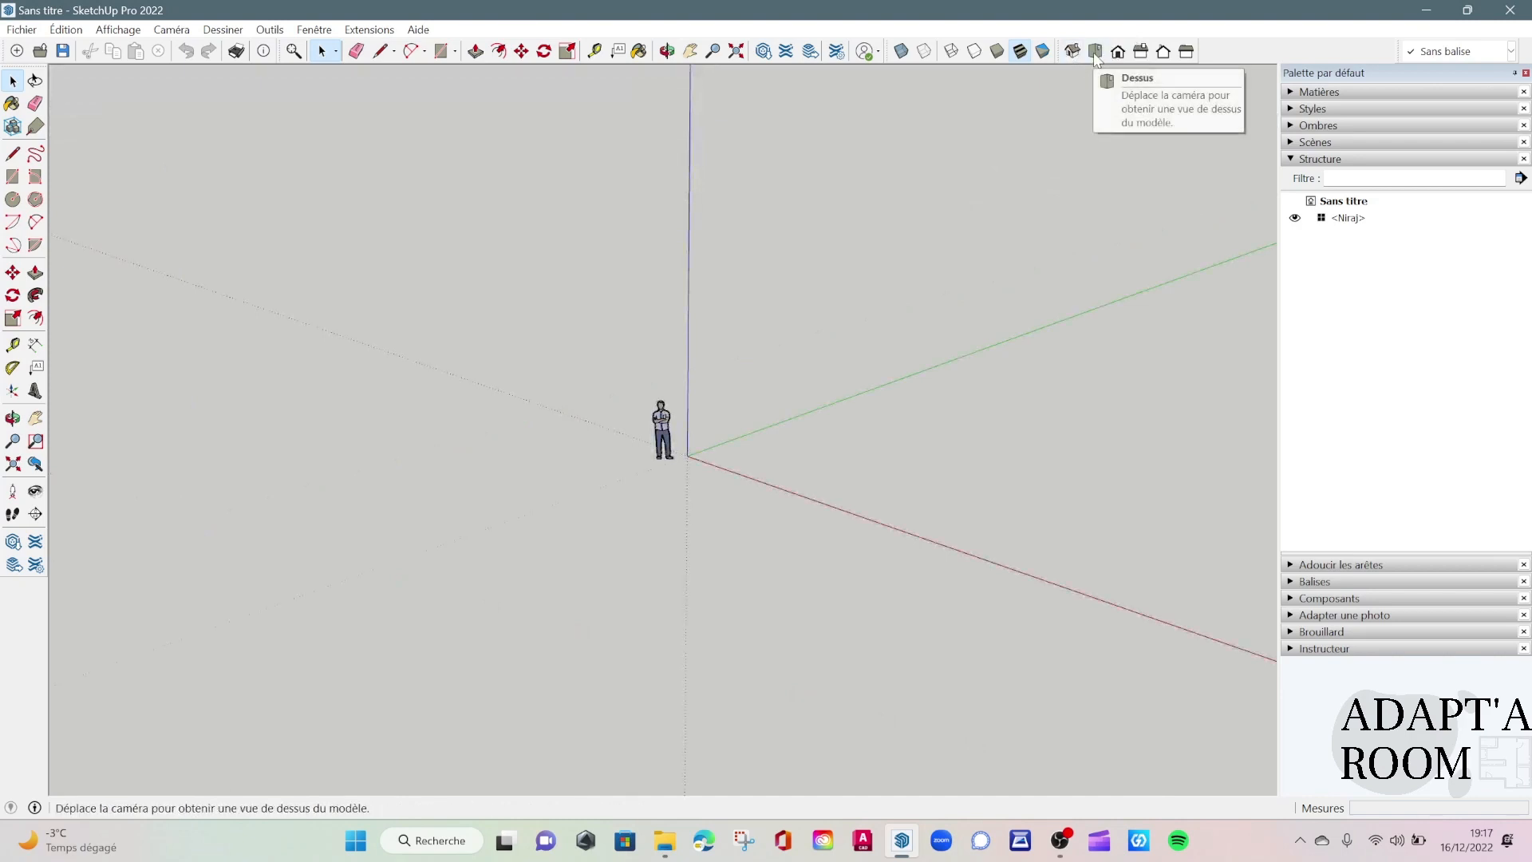
click(1093, 52)
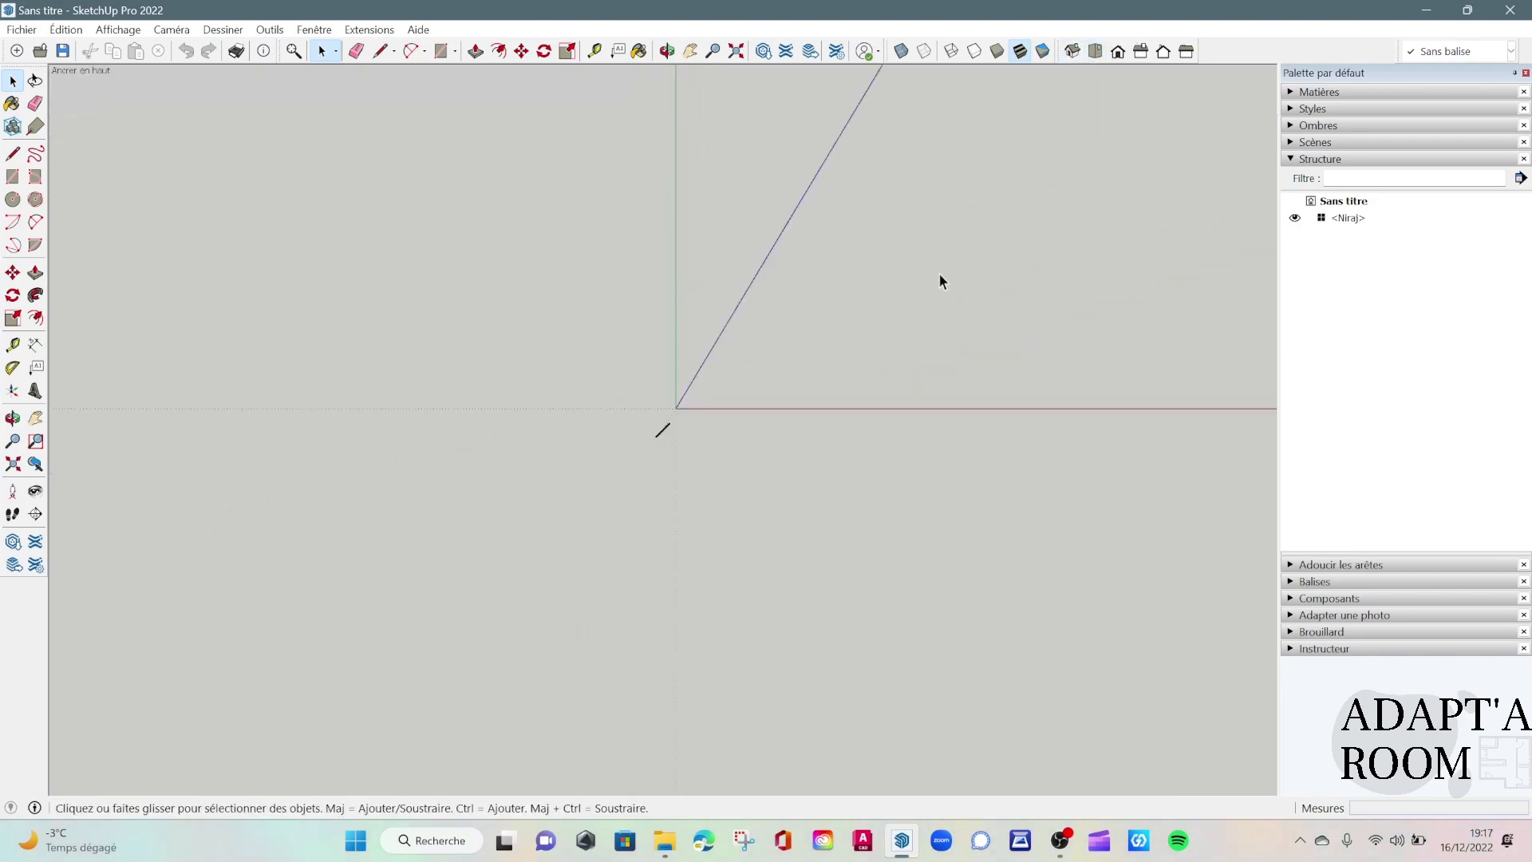
middle_drag(939, 276, 482, 506)
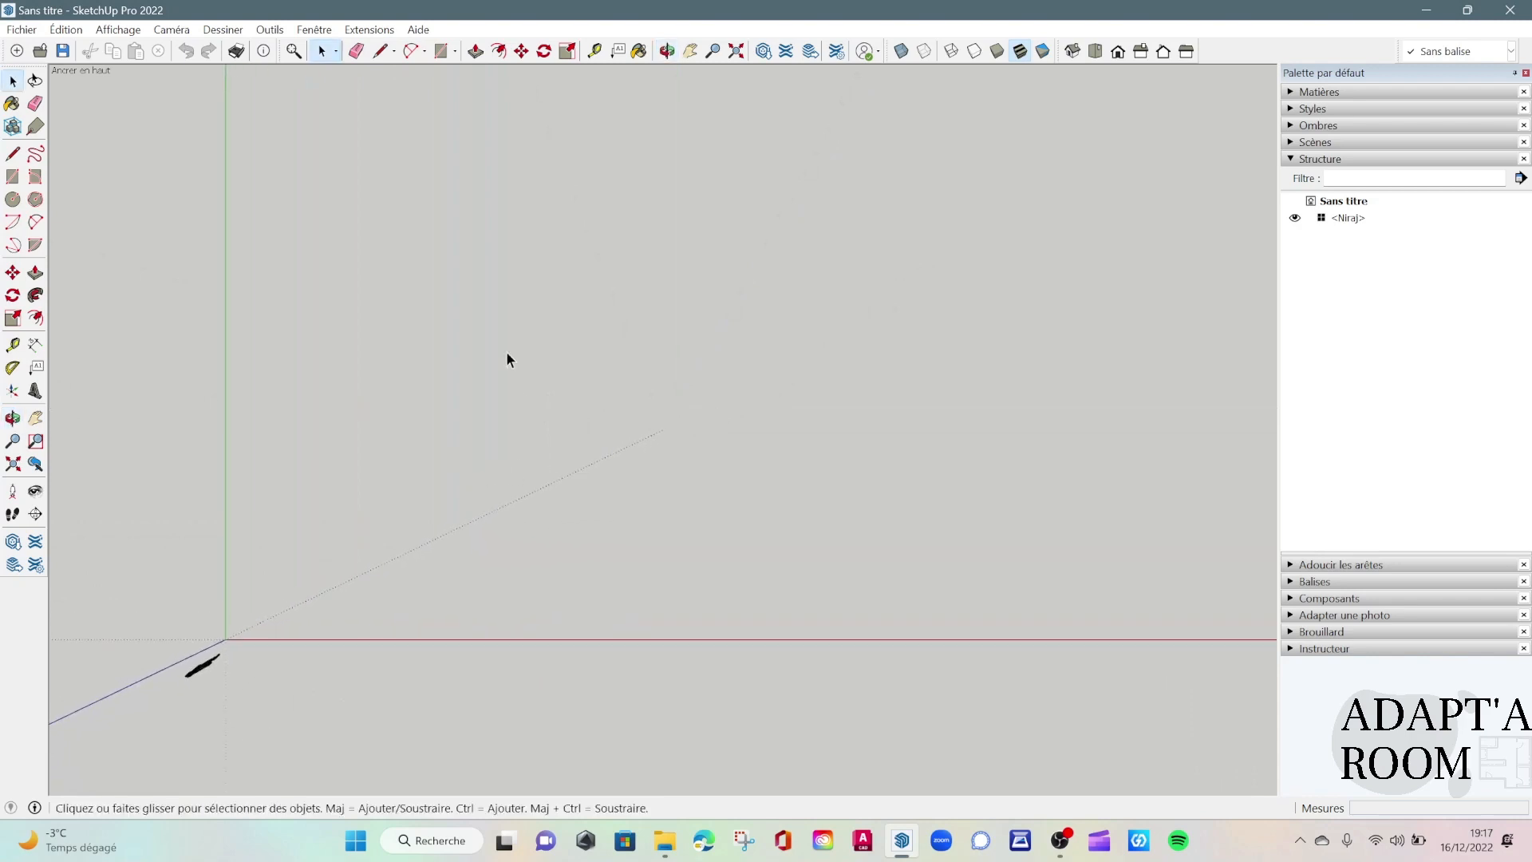
Import the AutoCAD drawing "Plan pour sketchup" from the Exercice 3 folder and dismiss the import results.
click(23, 29)
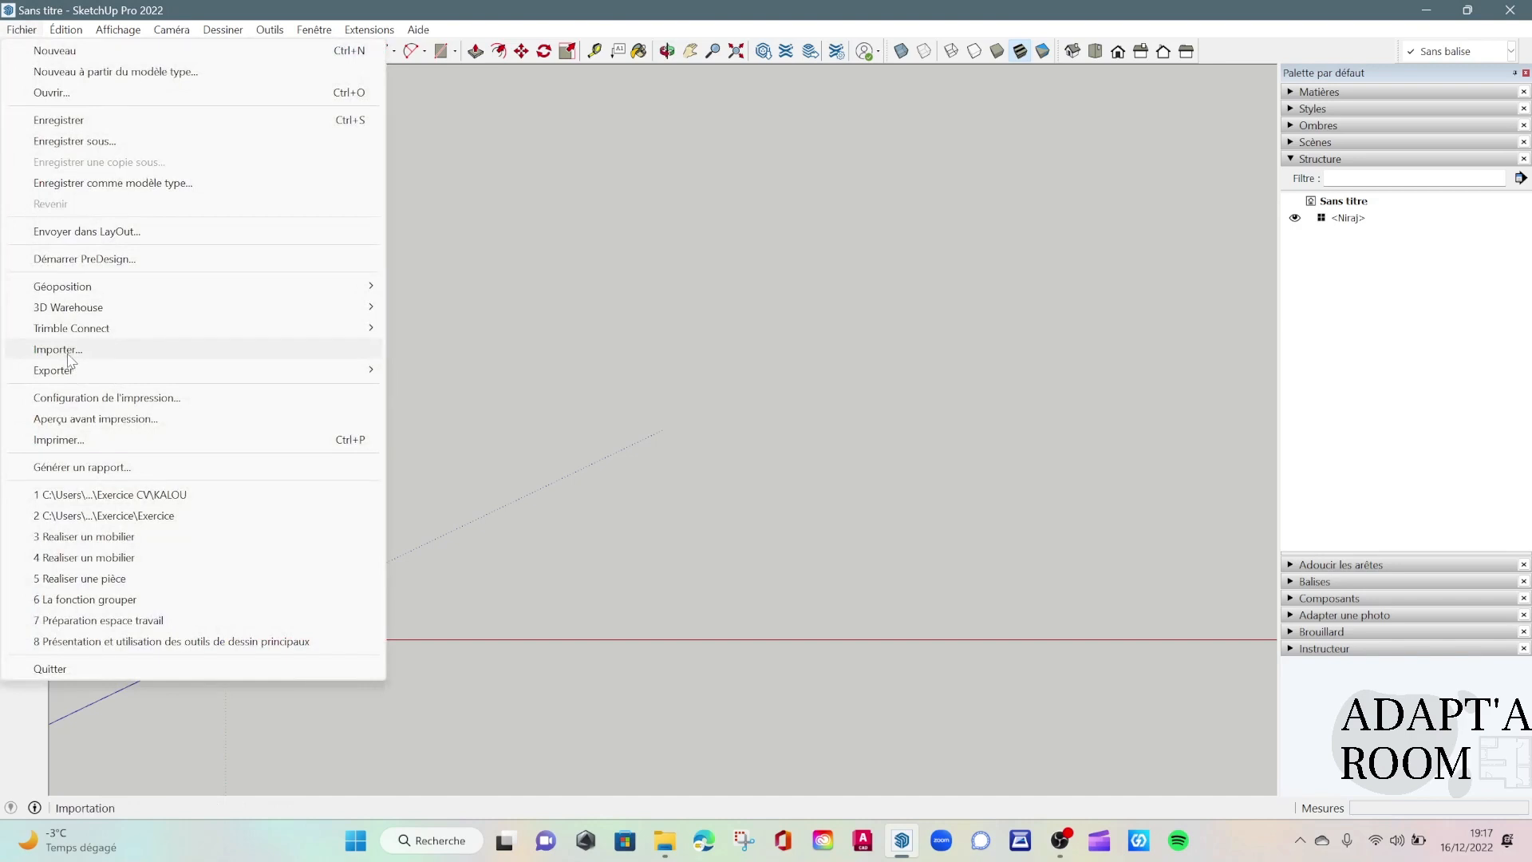
click(69, 356)
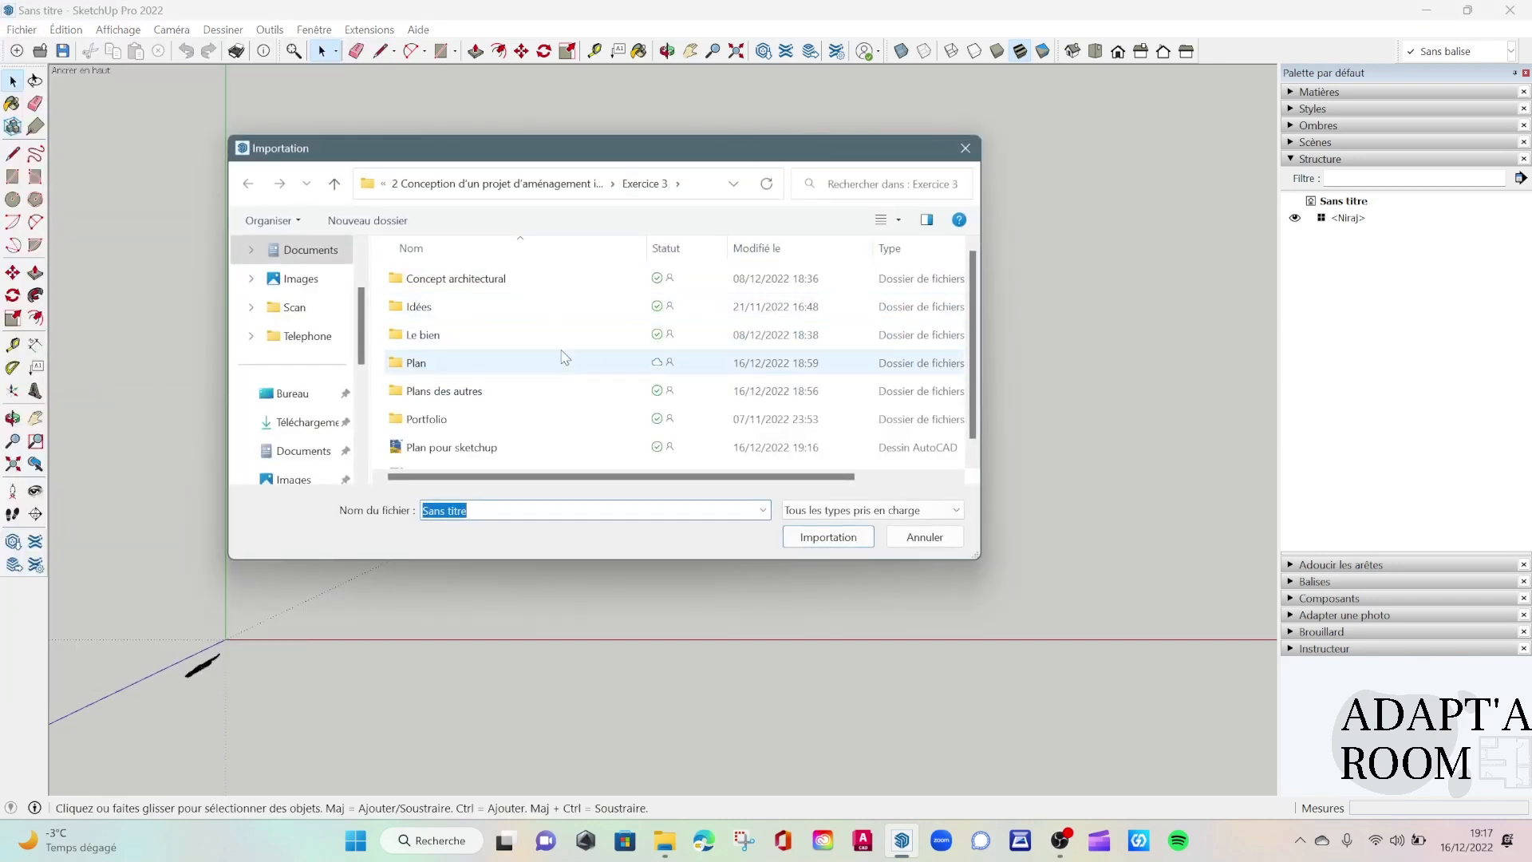
scroll(559, 351, down, 1)
click(471, 431)
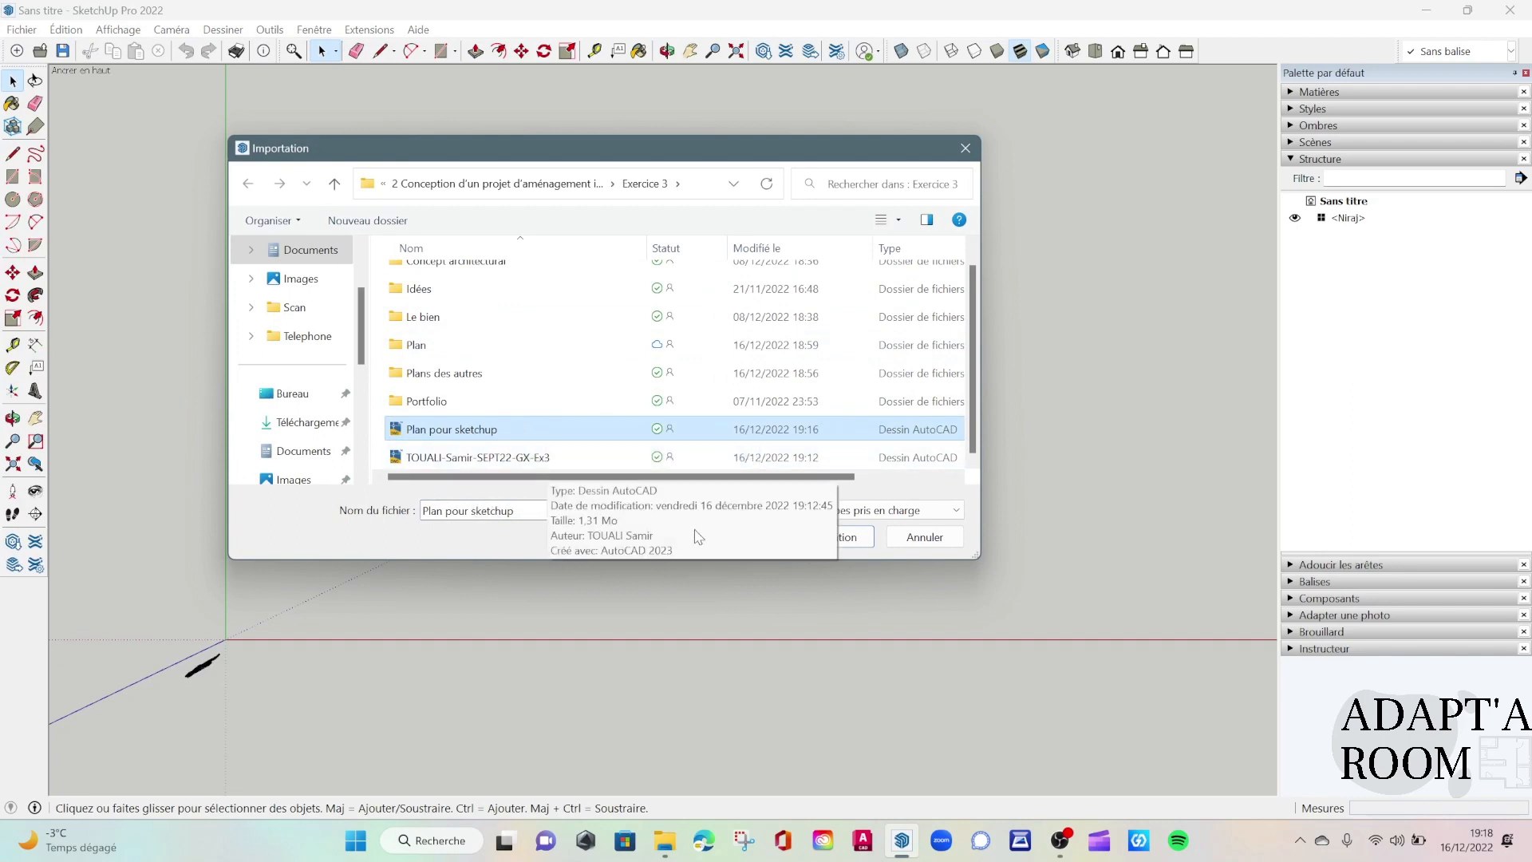
click(838, 541)
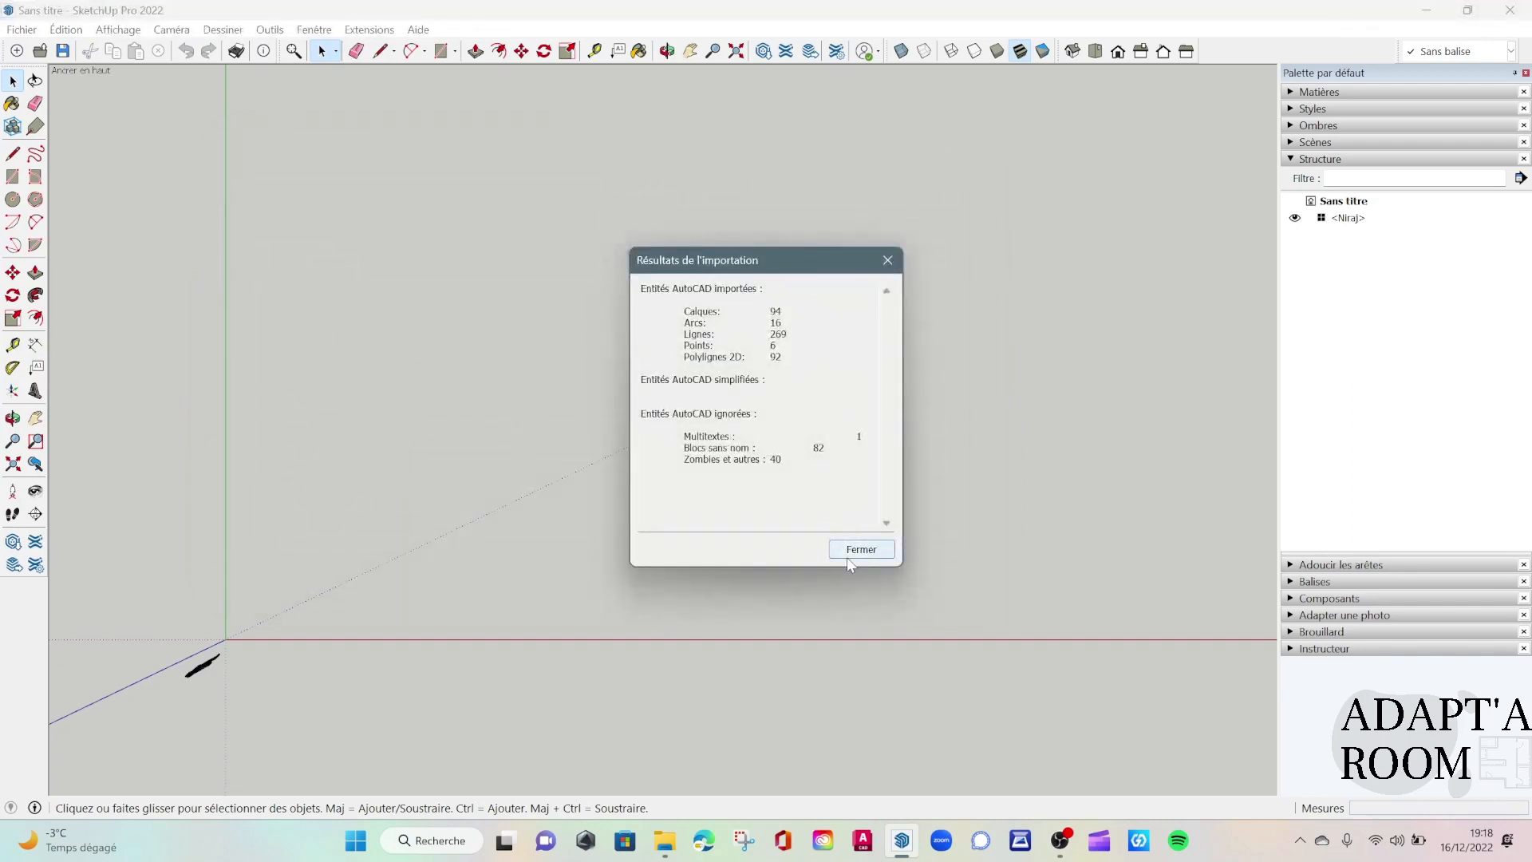
click(852, 551)
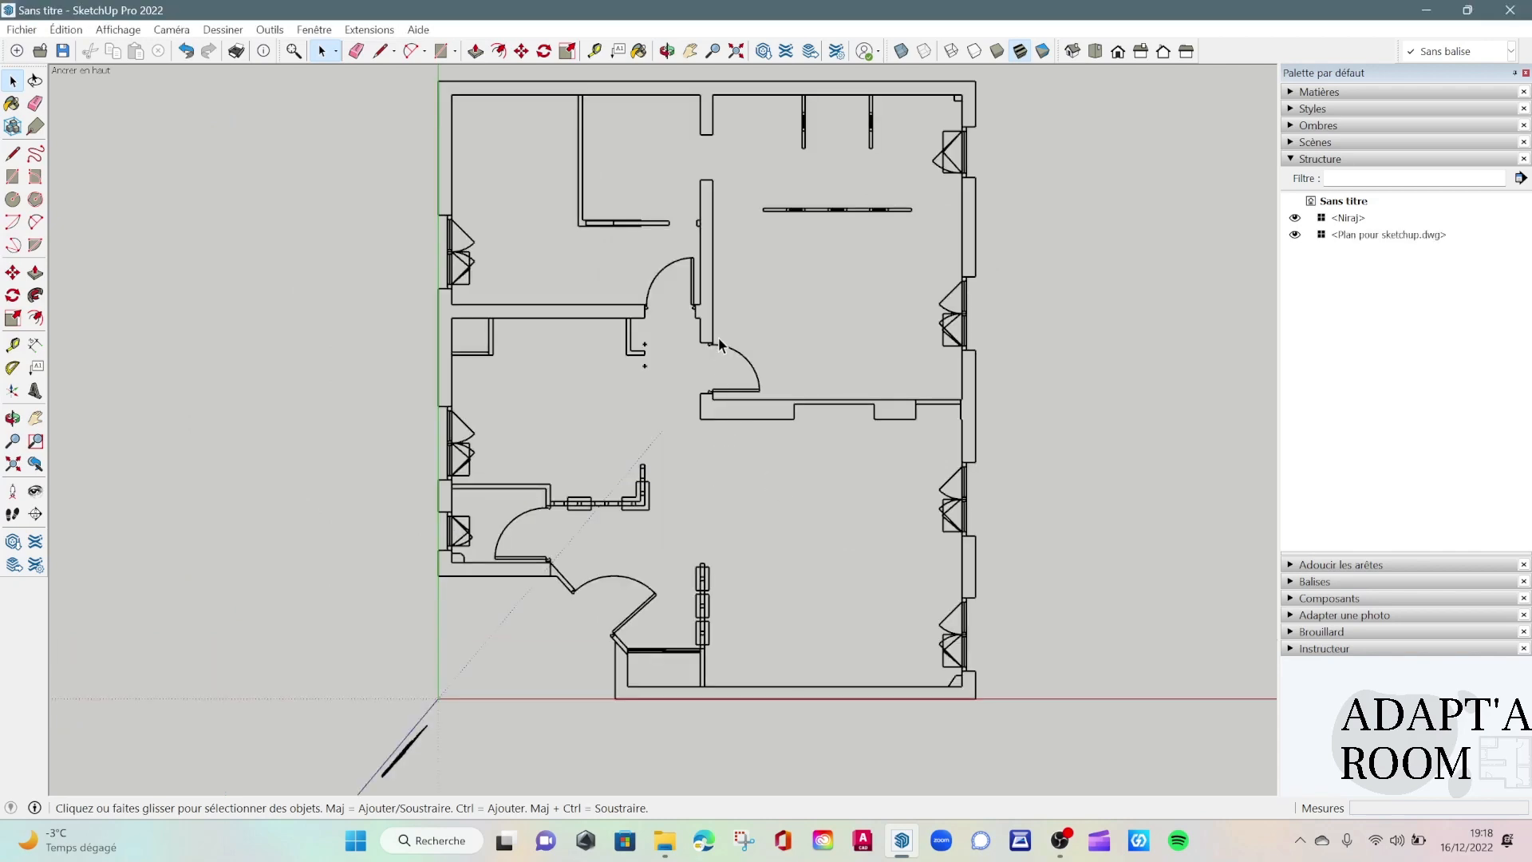